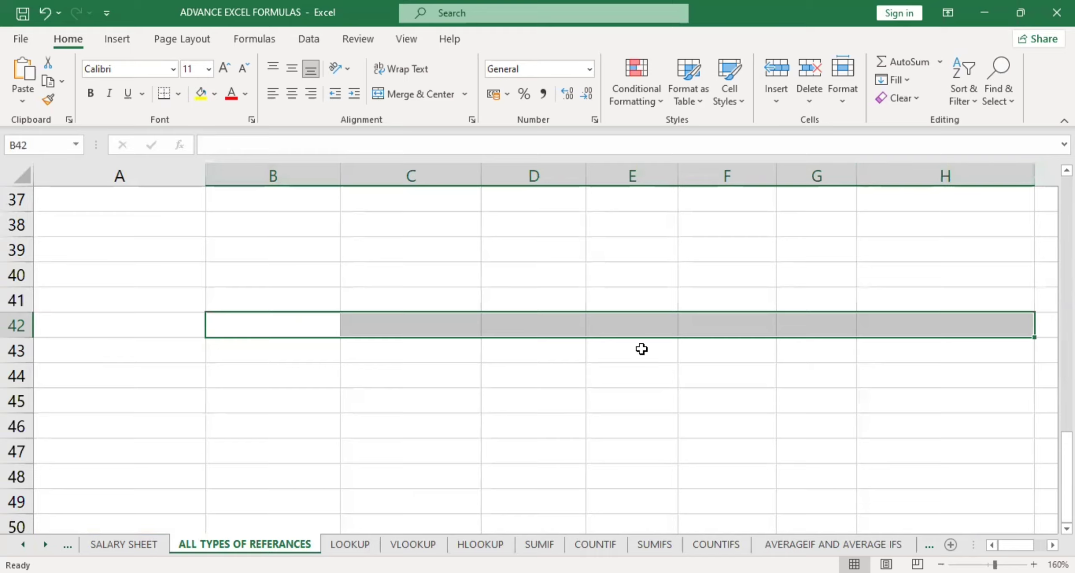
click(415, 295)
drag(415, 325, 420, 299)
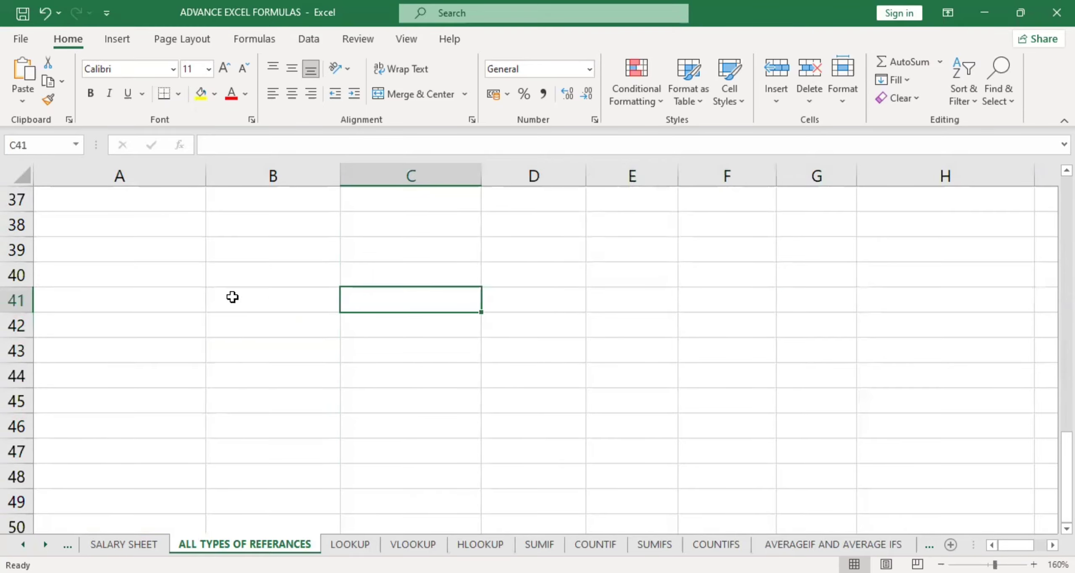
drag(232, 297, 372, 298)
drag(420, 300, 401, 476)
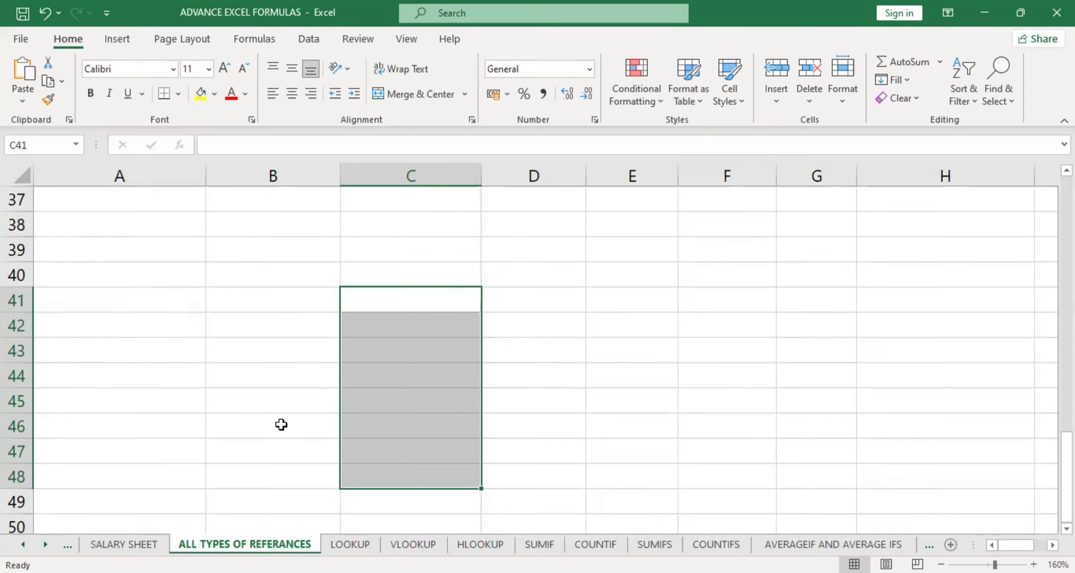
Calculate April's net profit in D4 with the formula =B4-C4 and fill it down through October in D10.
scroll(377, 384, up, 12)
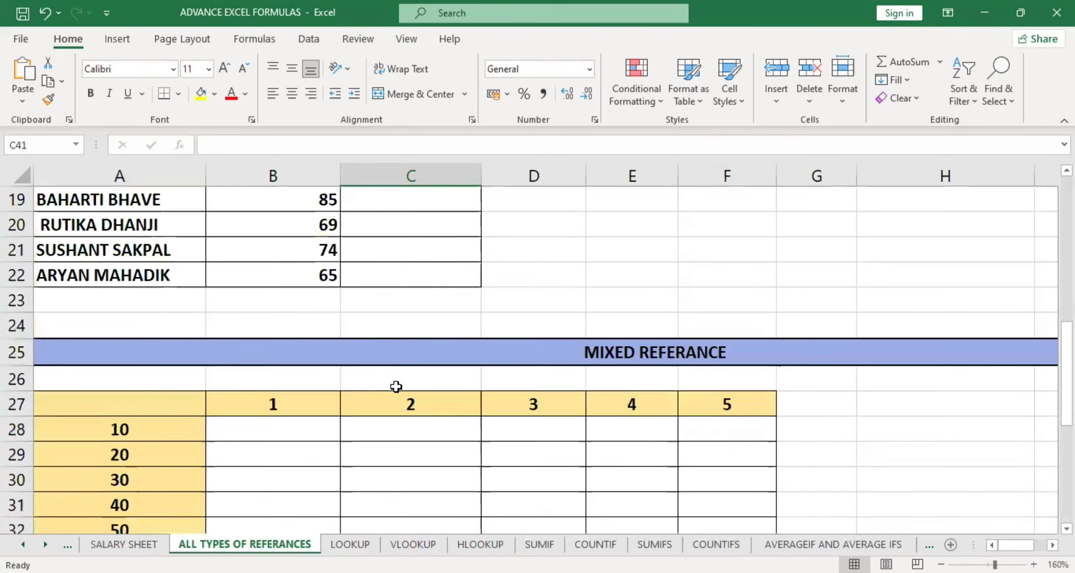
click(519, 280)
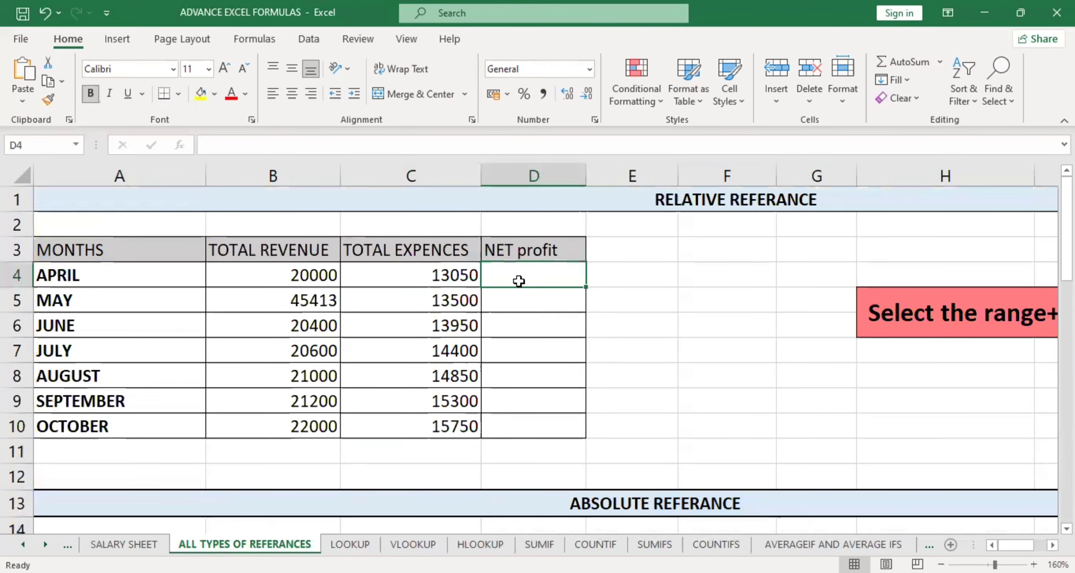
click(627, 204)
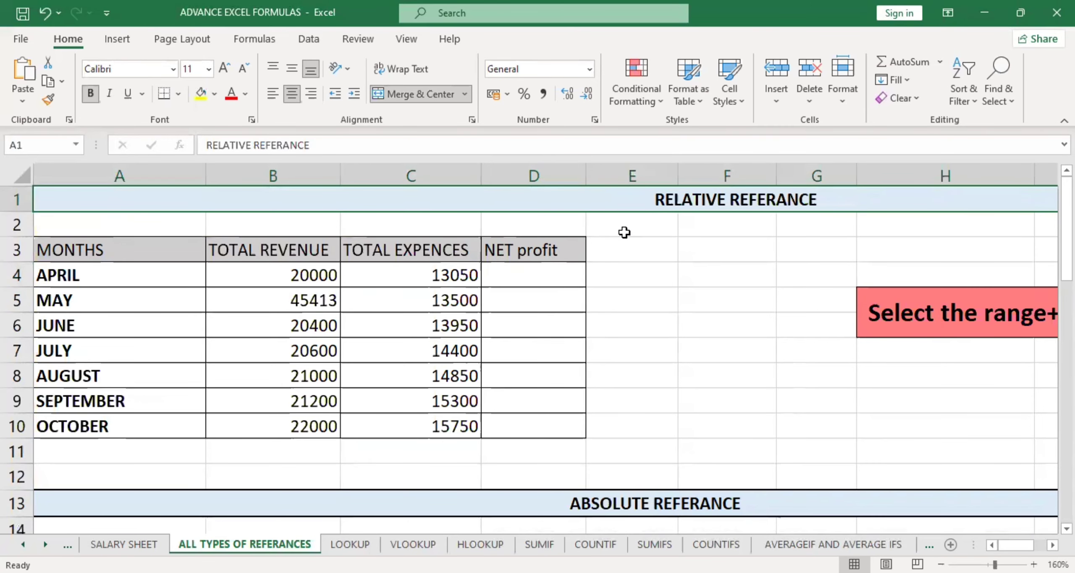
click(540, 273)
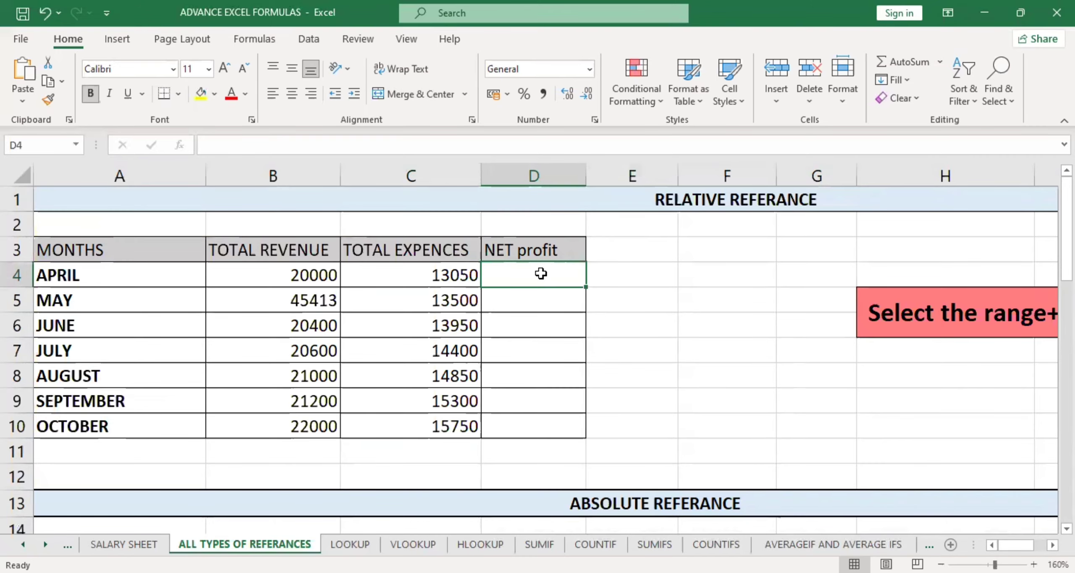
text(=)
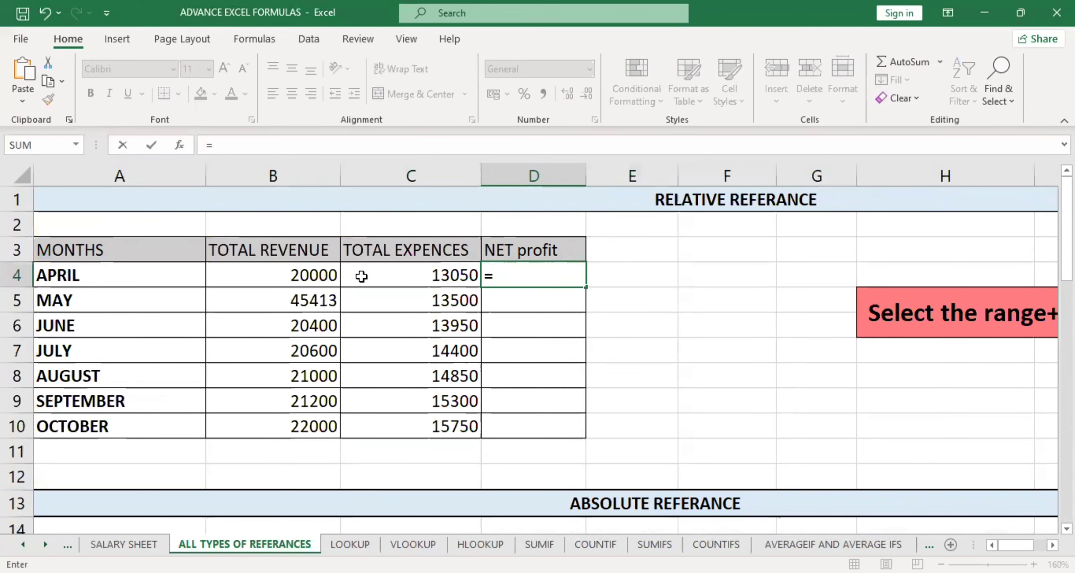
click(308, 276)
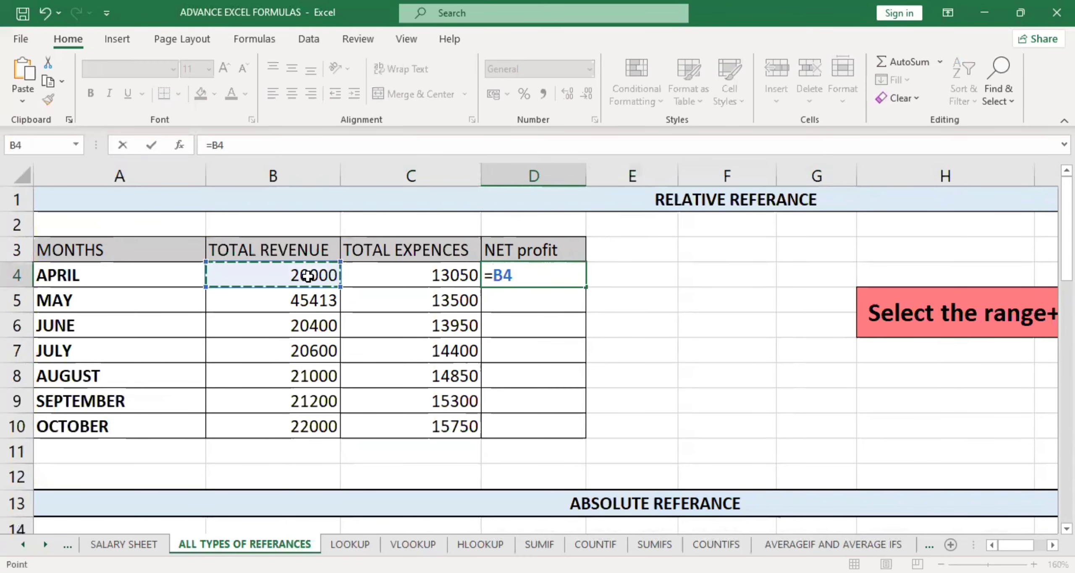
text(-)
click(366, 277)
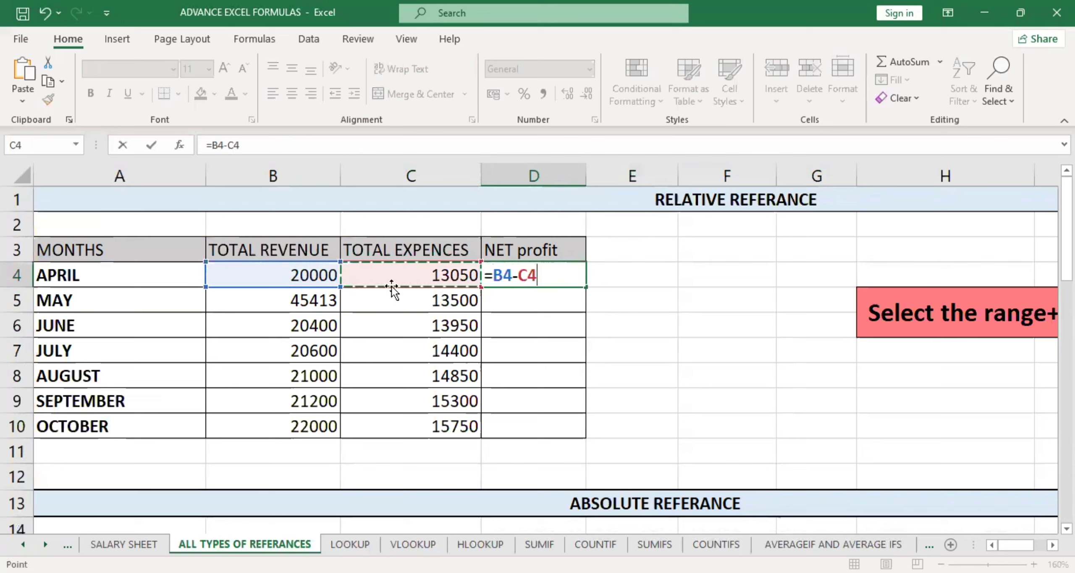
key(Return)
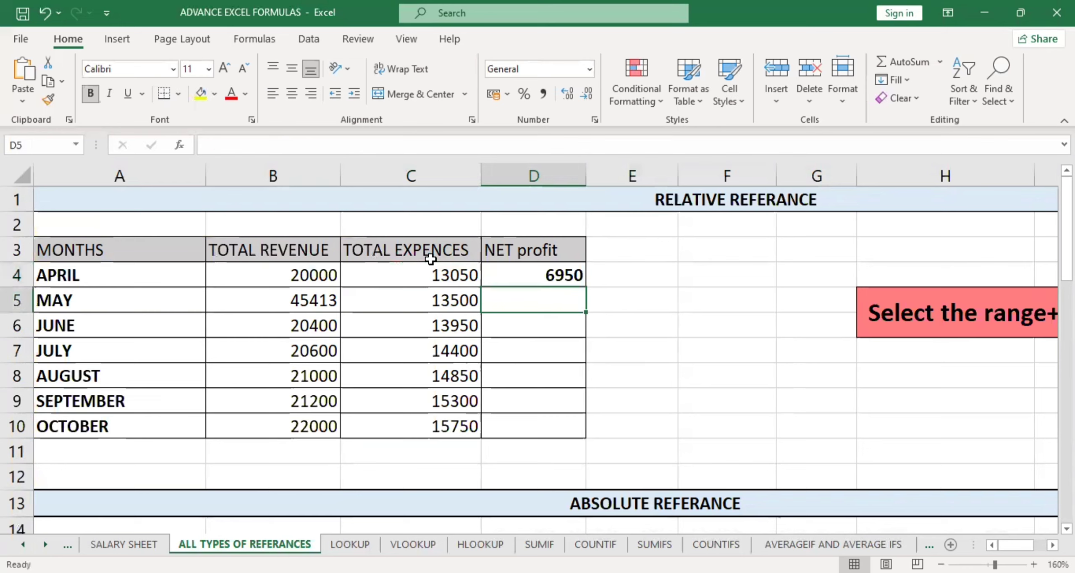
click(562, 277)
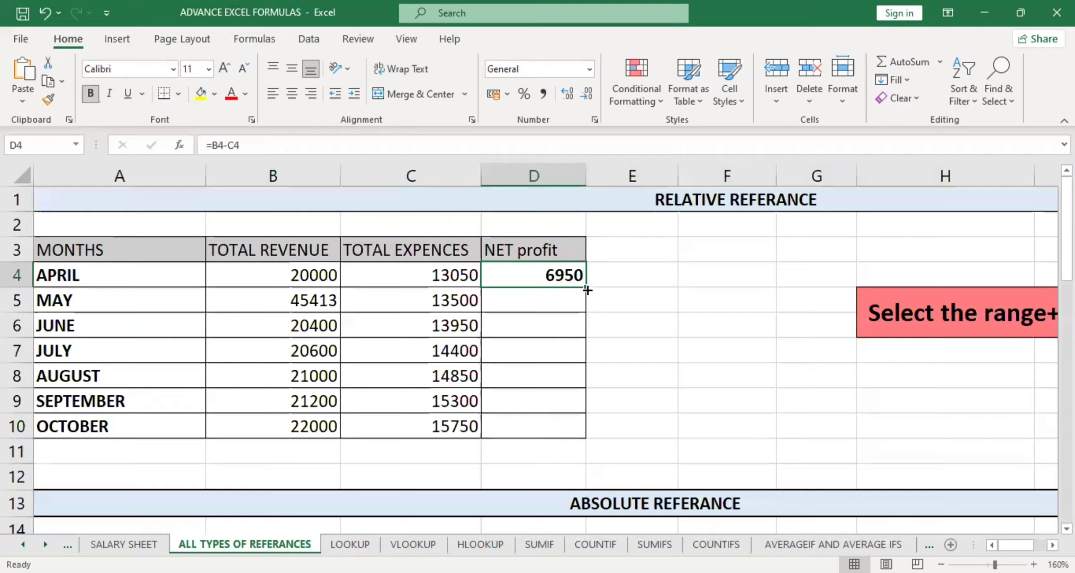
drag(587, 290, 584, 434)
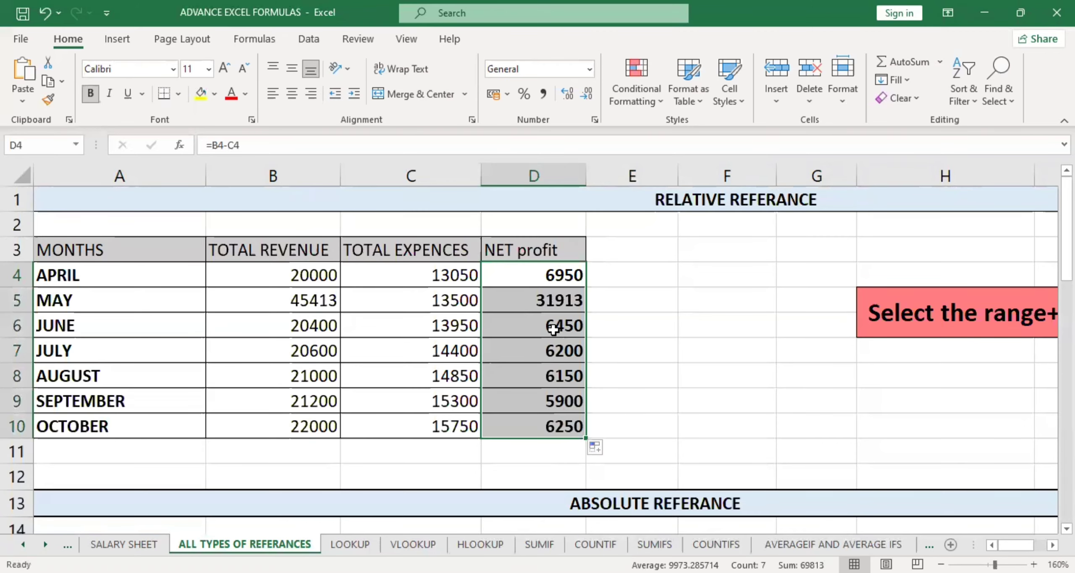
Inspect the net profit formulas in D4, D5 and D6 to see which cells each row references.
click(520, 277)
double_click(519, 277)
click(524, 311)
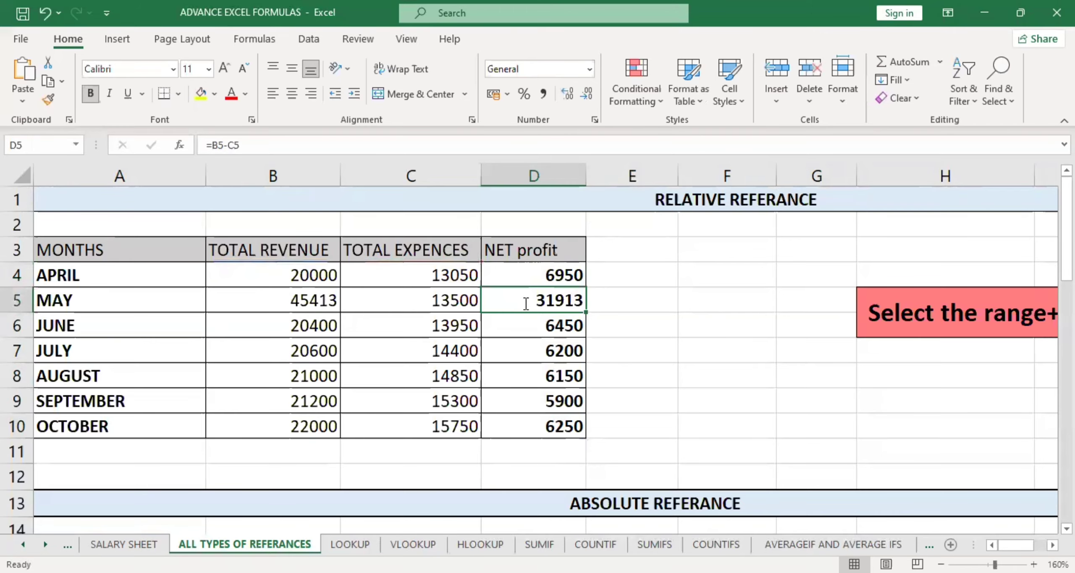
double_click(525, 303)
key(Return)
double_click(528, 329)
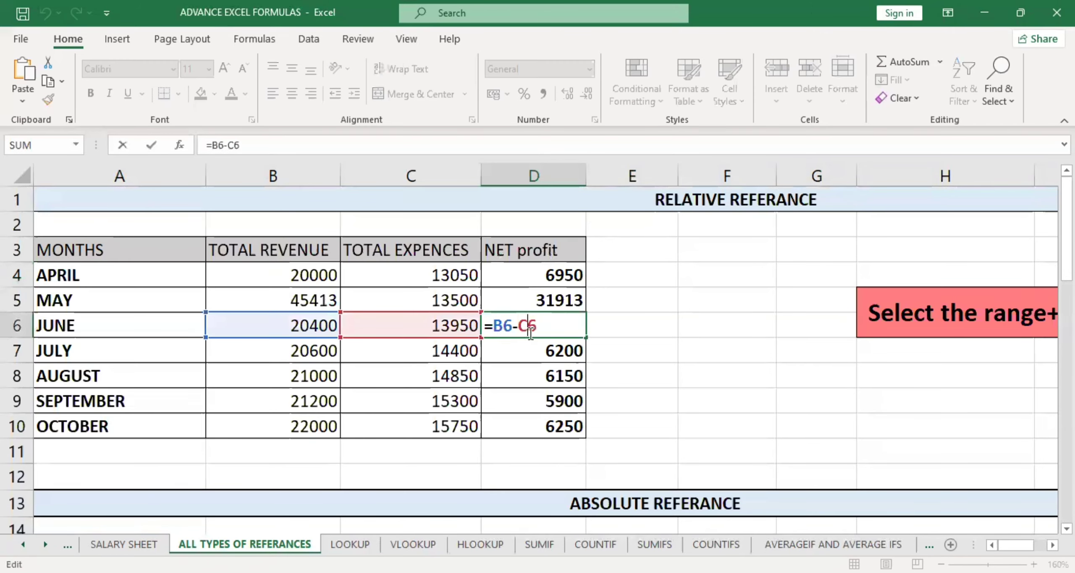
key(Return)
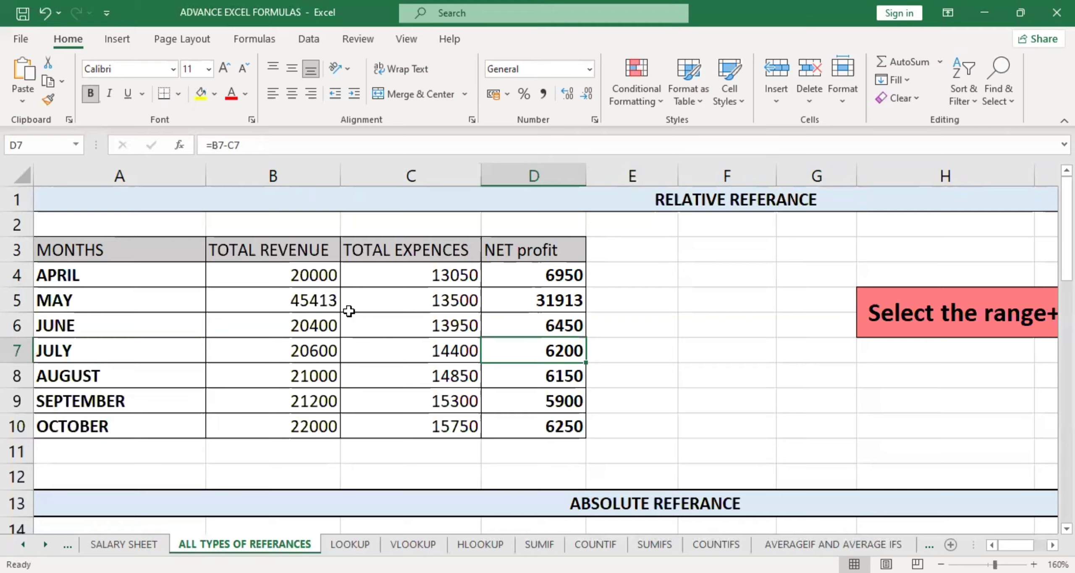
double_click(507, 277)
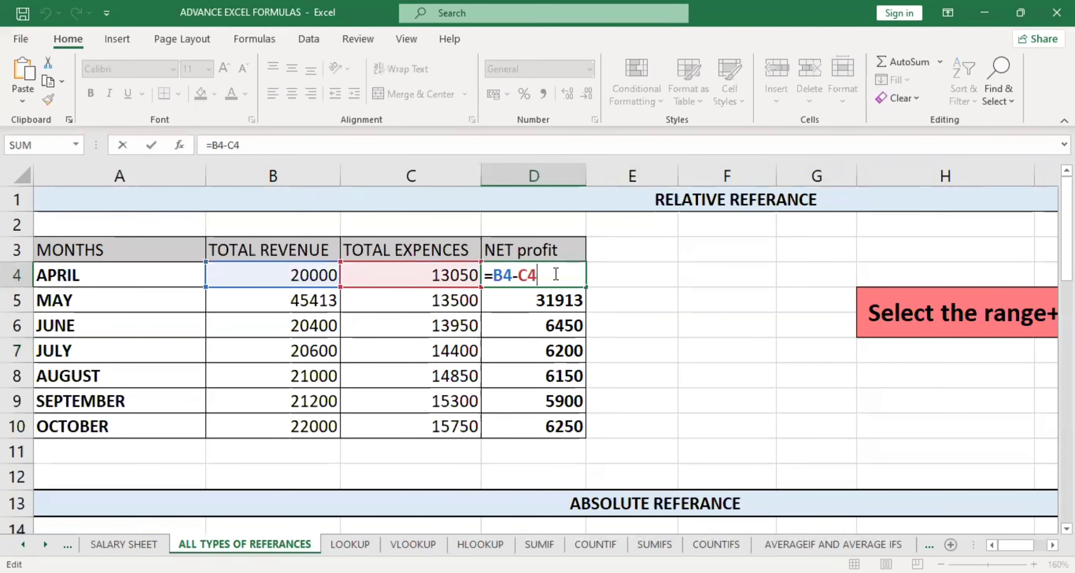
key(Return)
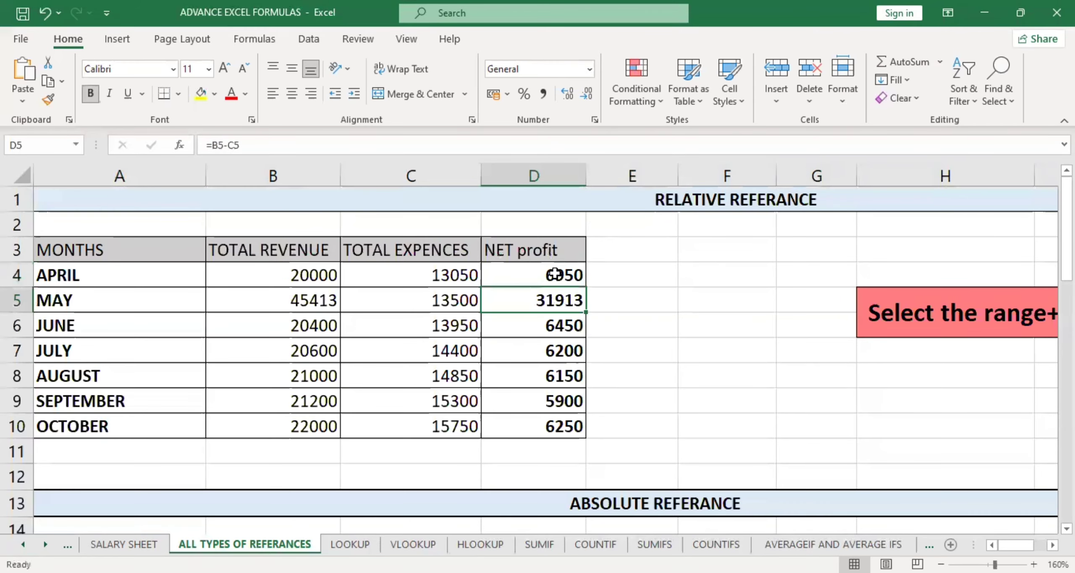
double_click(539, 303)
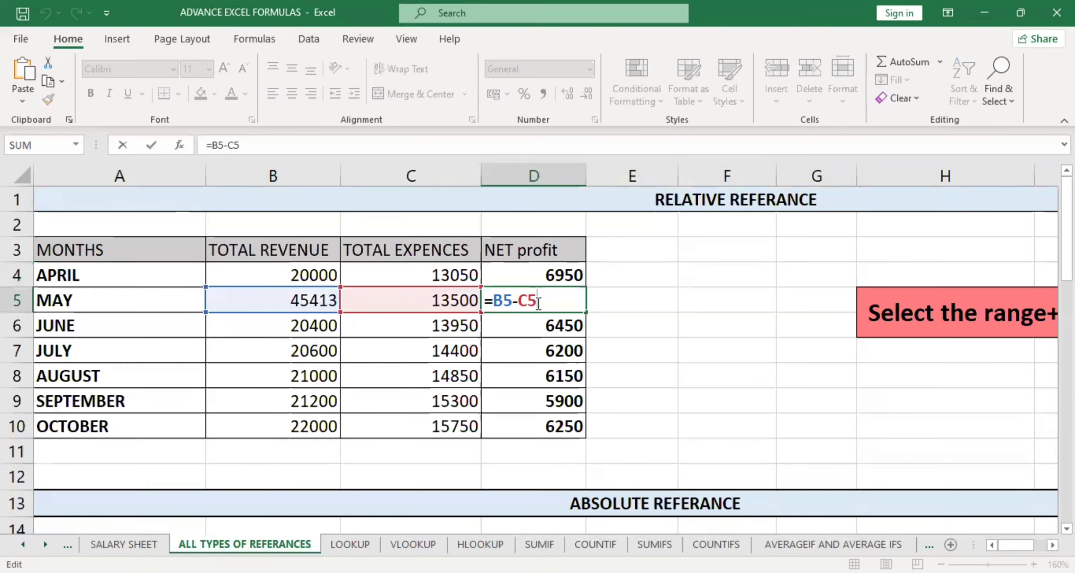
key(Return)
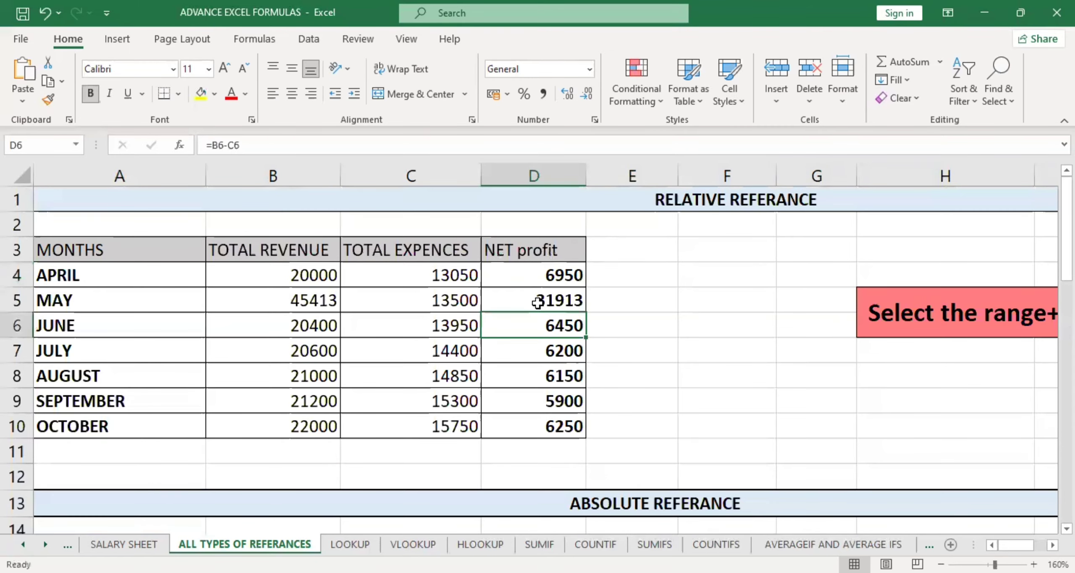
Compare the April, May and June net profit formulas again, checking how the row references shift down the column.
drag(548, 279, 545, 426)
drag(550, 274, 802, 276)
click(554, 273)
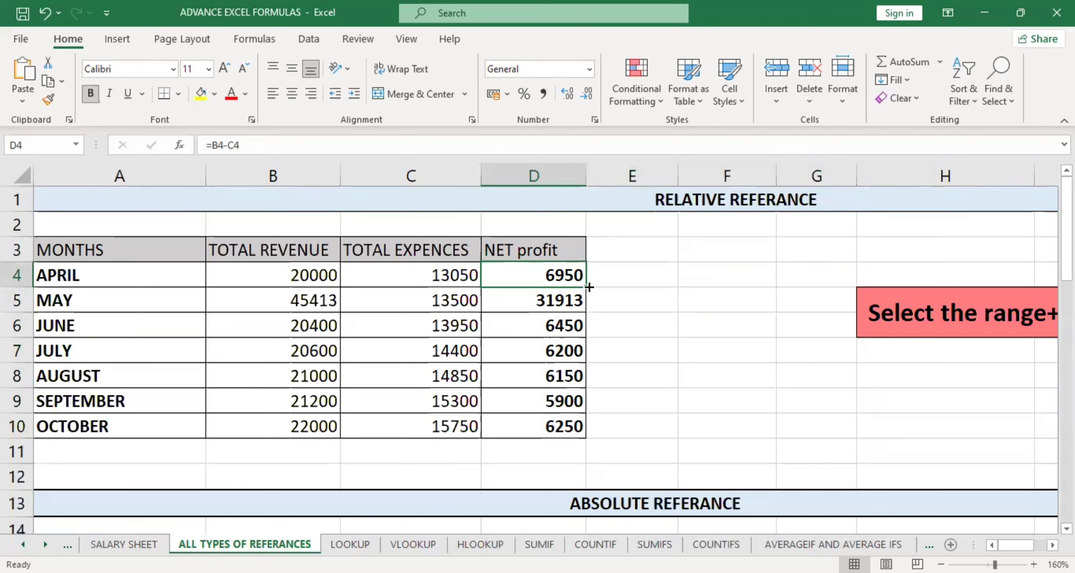
double_click(554, 274)
key(Return)
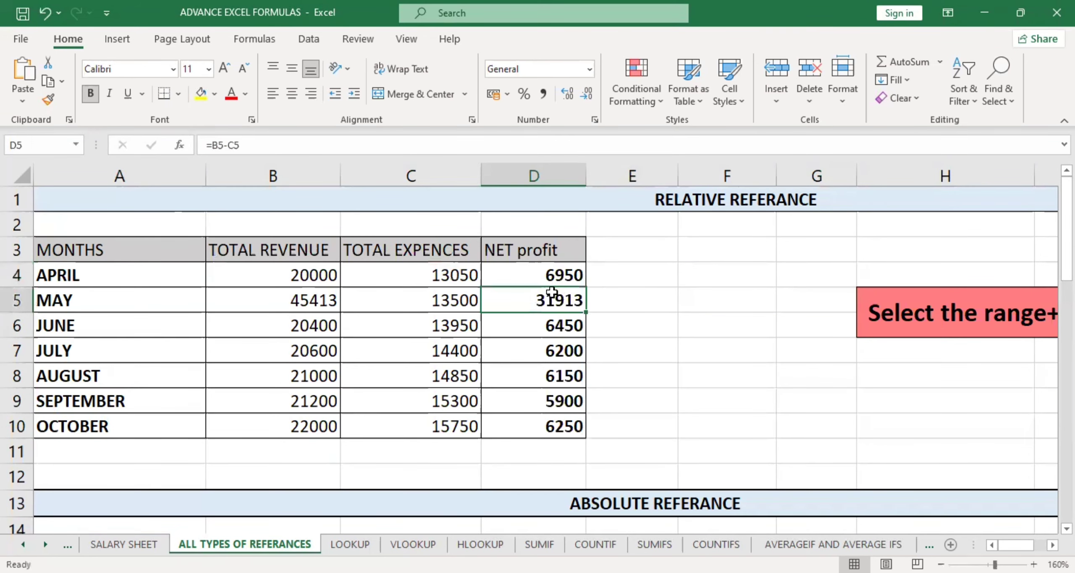
double_click(548, 301)
key(Return)
double_click(542, 326)
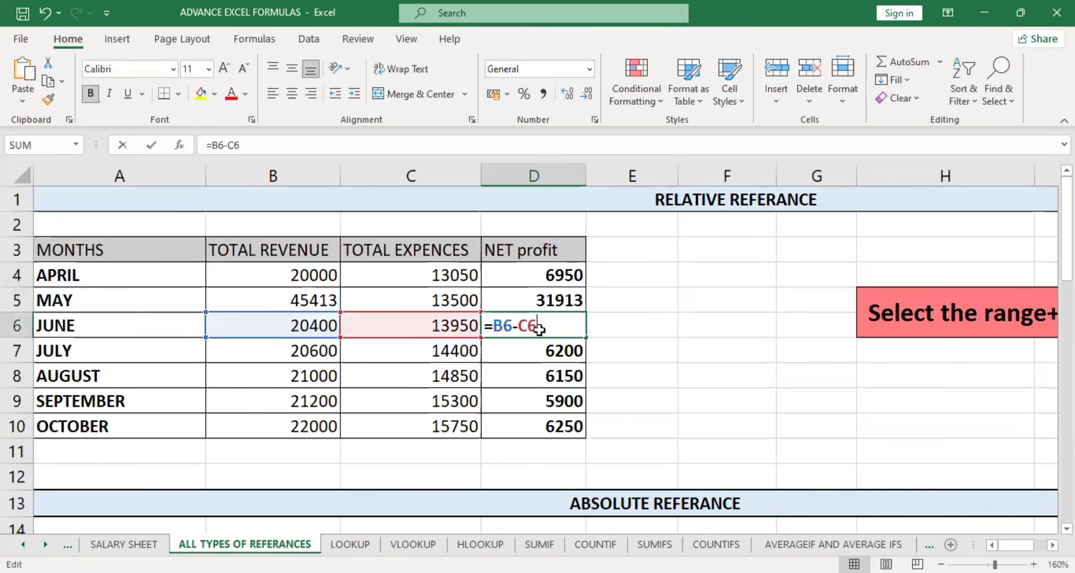
key(Return)
Fill the D4 net profit formula across to G4 and examine the column references in E4, F4 and G4.
click(574, 281)
drag(587, 285, 836, 282)
double_click(663, 273)
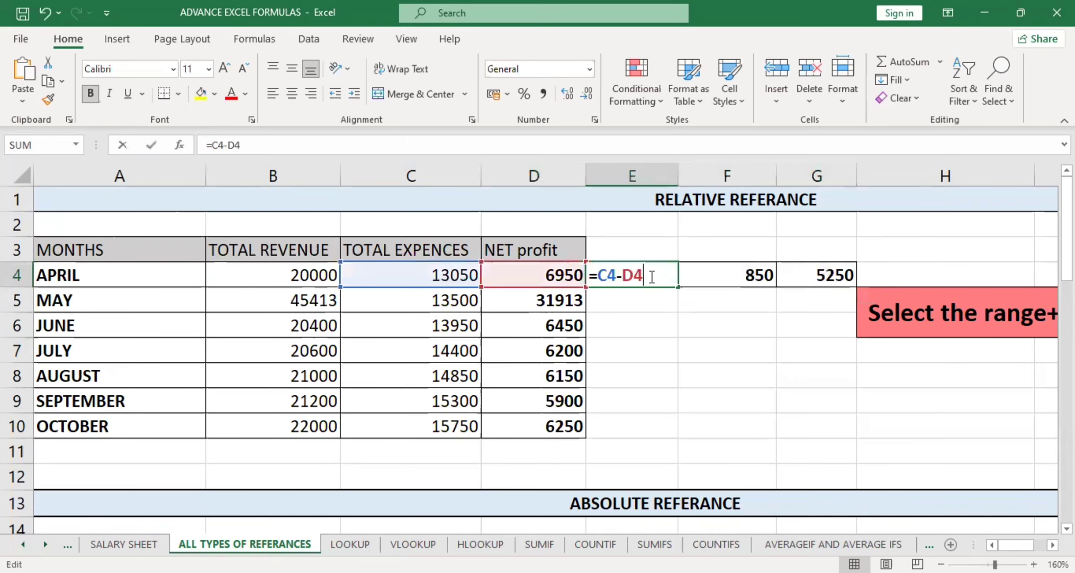
click(715, 273)
double_click(723, 275)
key(Return)
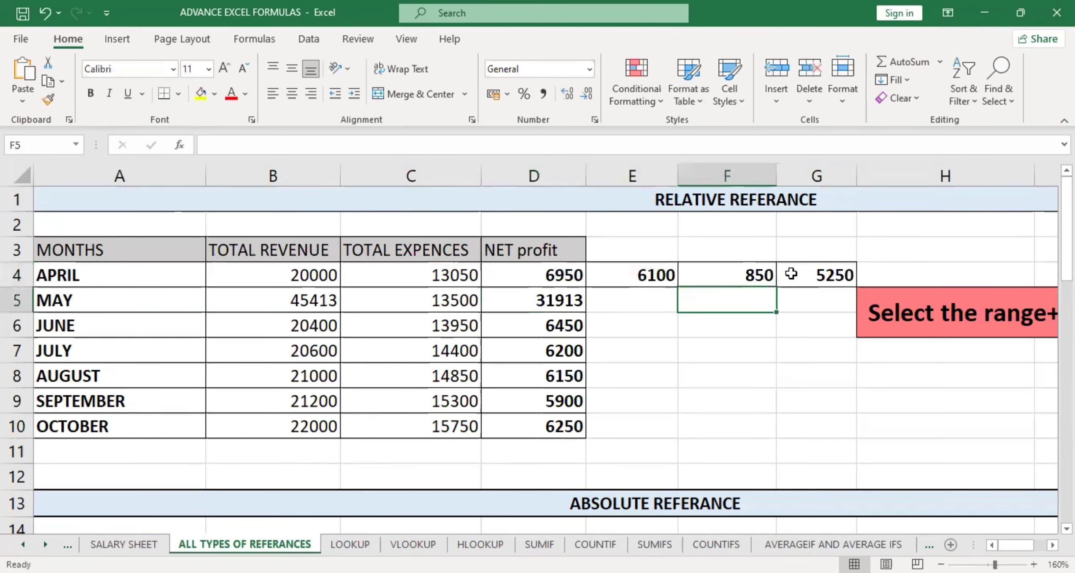
double_click(792, 274)
key(Return)
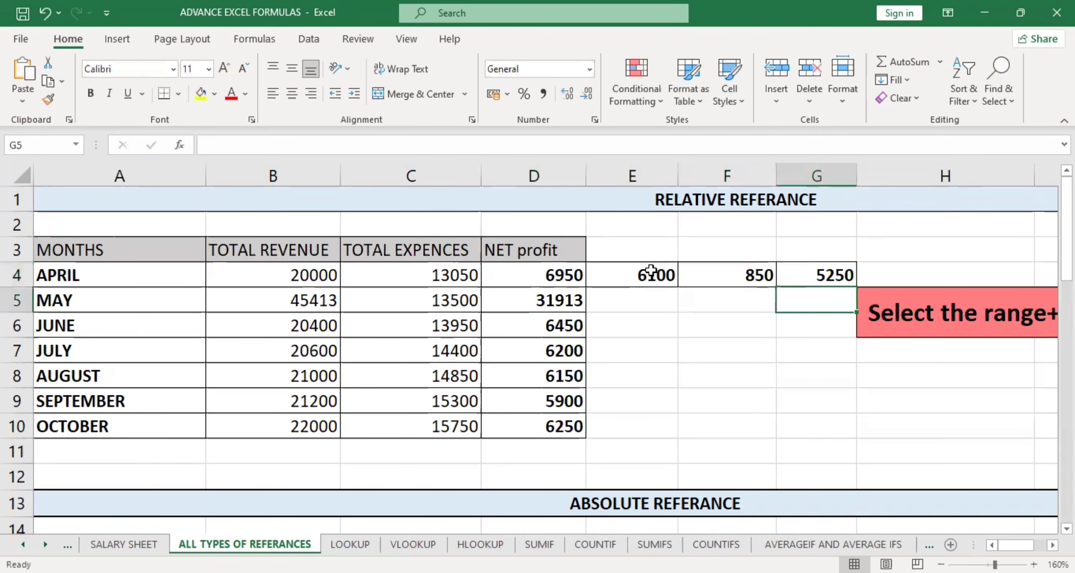
Clear the copied formulas and their formatting from the range E4:G6 beside the net profit column.
drag(652, 271, 819, 323)
click(900, 98)
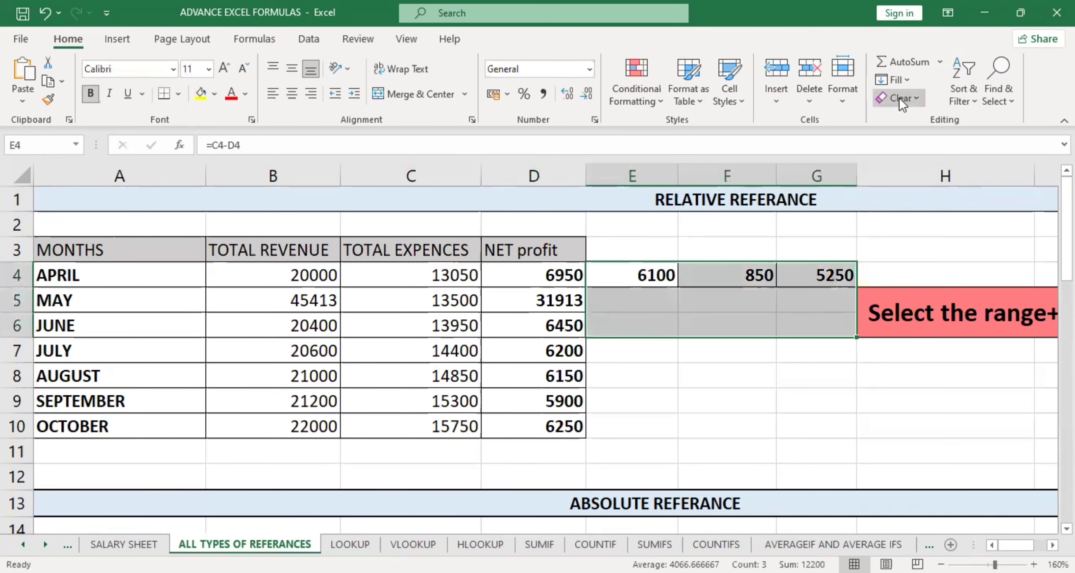
key(Delete)
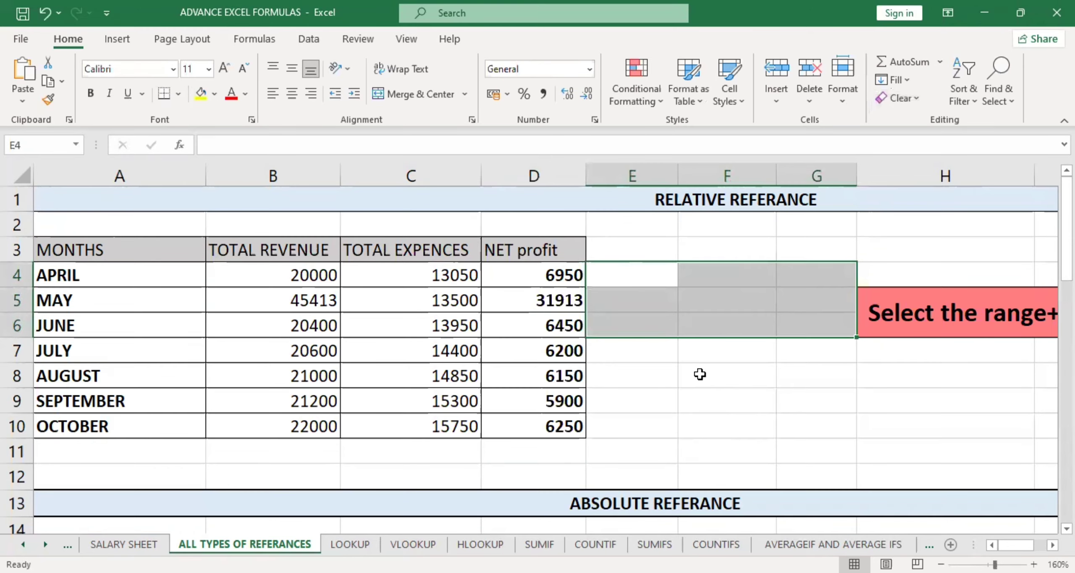
scroll(700, 374, down, 1)
scroll(622, 329, up, 1)
drag(555, 273, 545, 325)
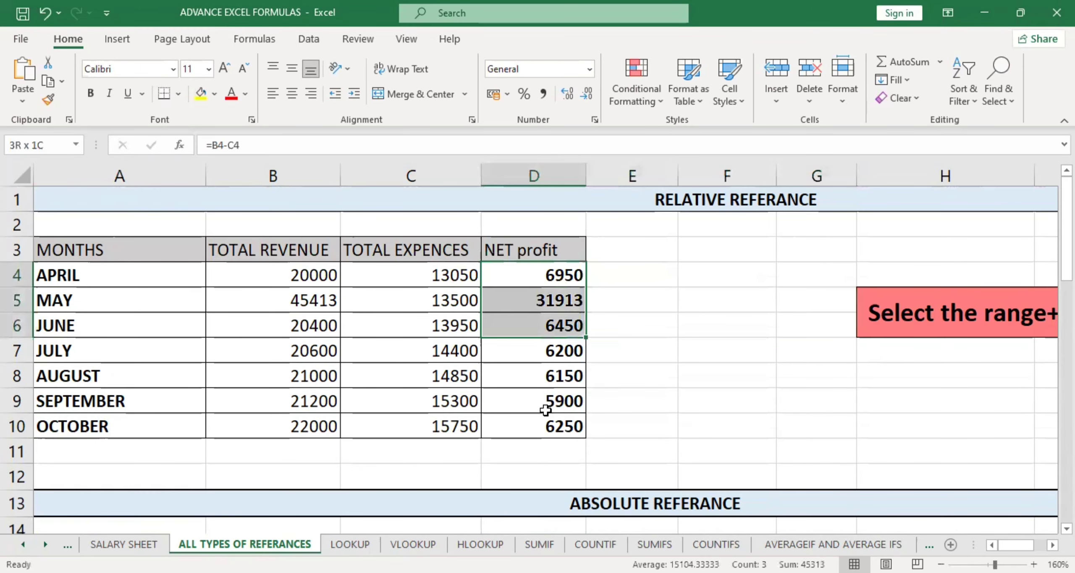
drag(545, 410, 546, 426)
click(533, 274)
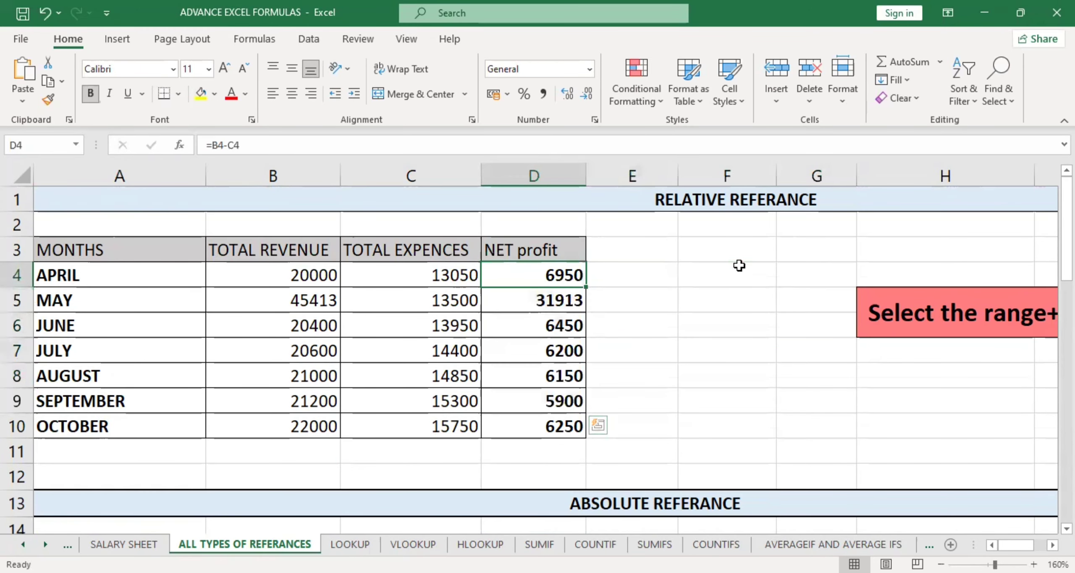
drag(739, 265, 596, 280)
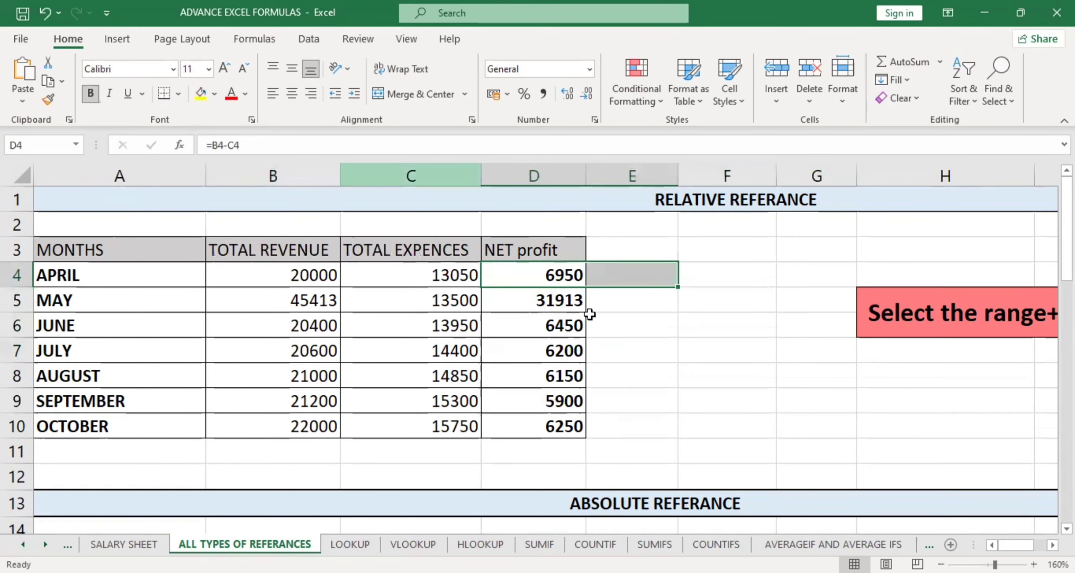
Apply the Percentage number format to the students' percentage cells C17:C22 in the absolute reference table.
scroll(559, 391, down, 4)
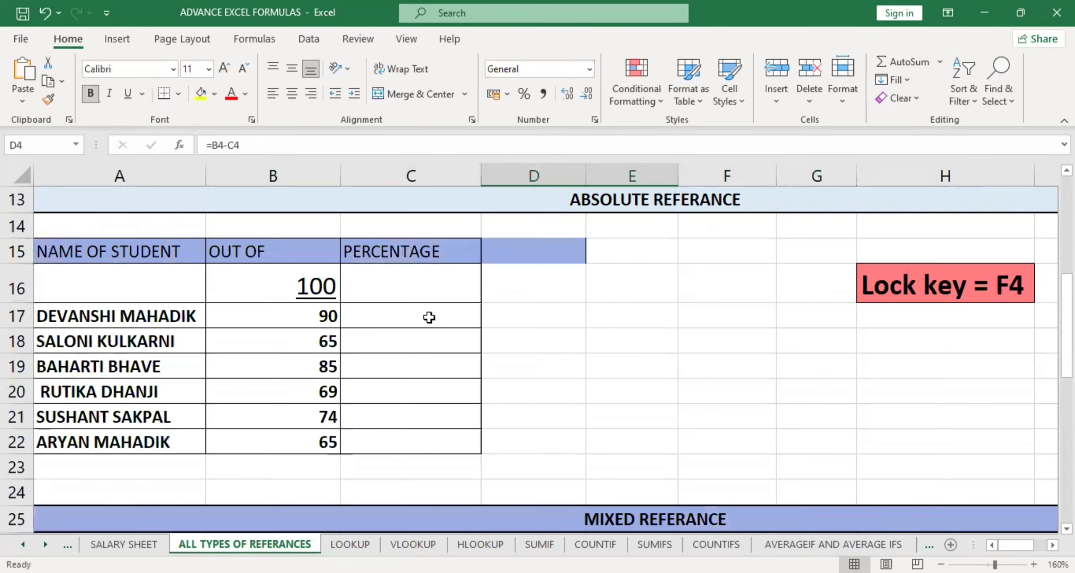
click(429, 317)
scroll(559, 316, up, 1)
click(639, 278)
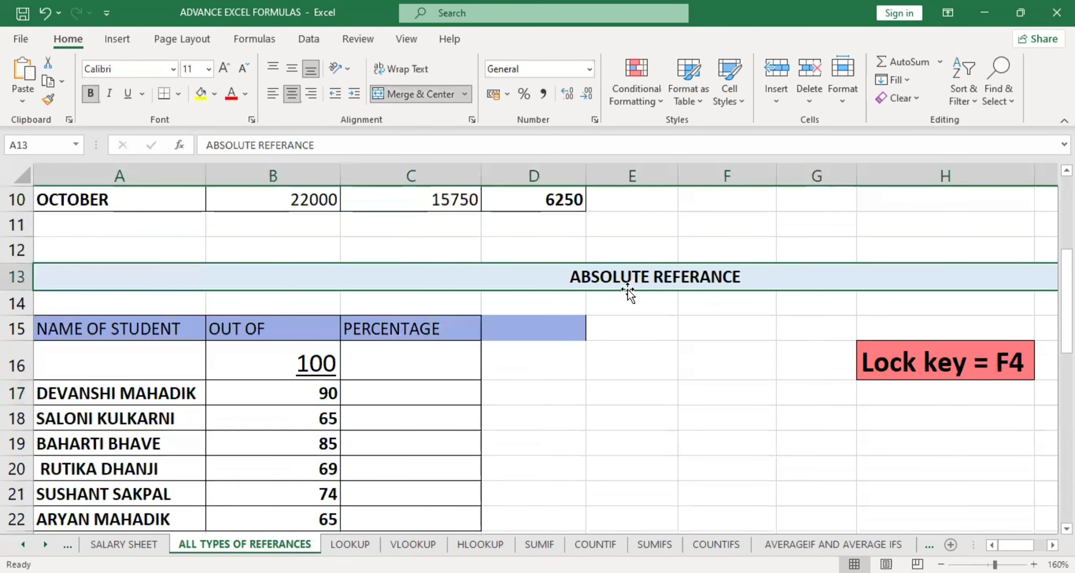
click(394, 394)
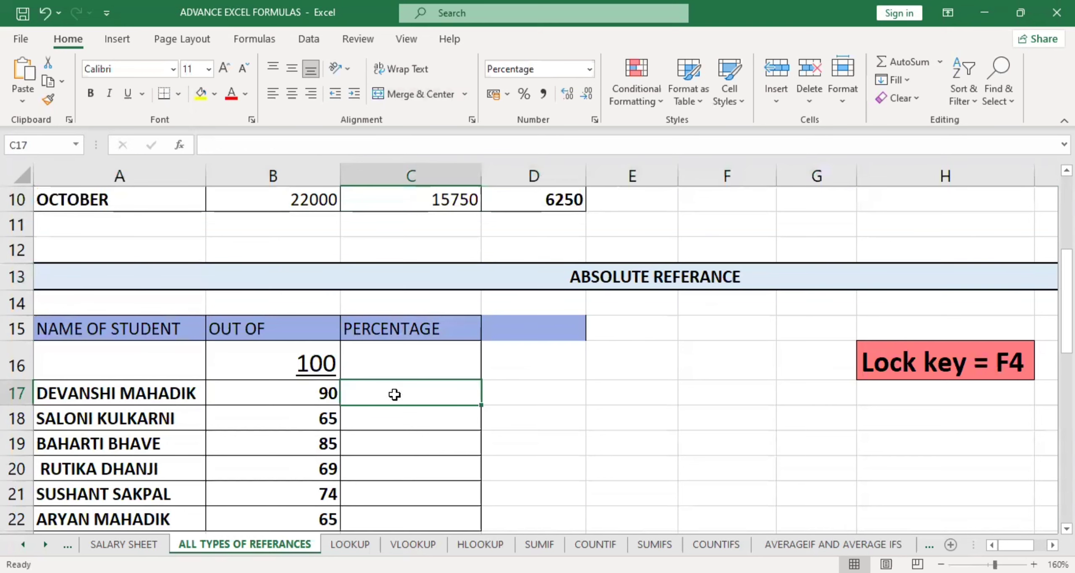
scroll(386, 391, down, 1)
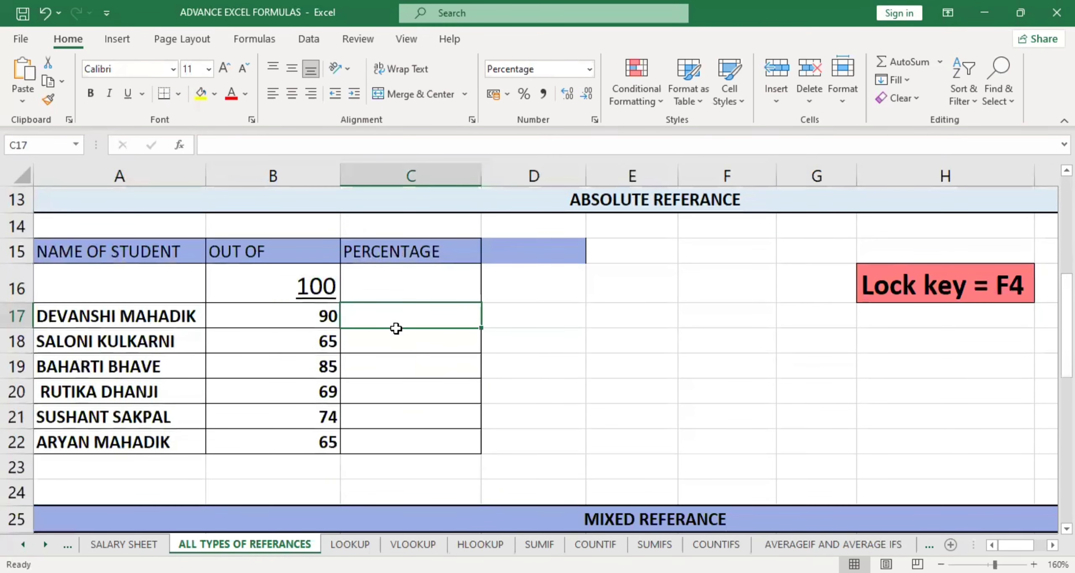
drag(394, 325, 403, 439)
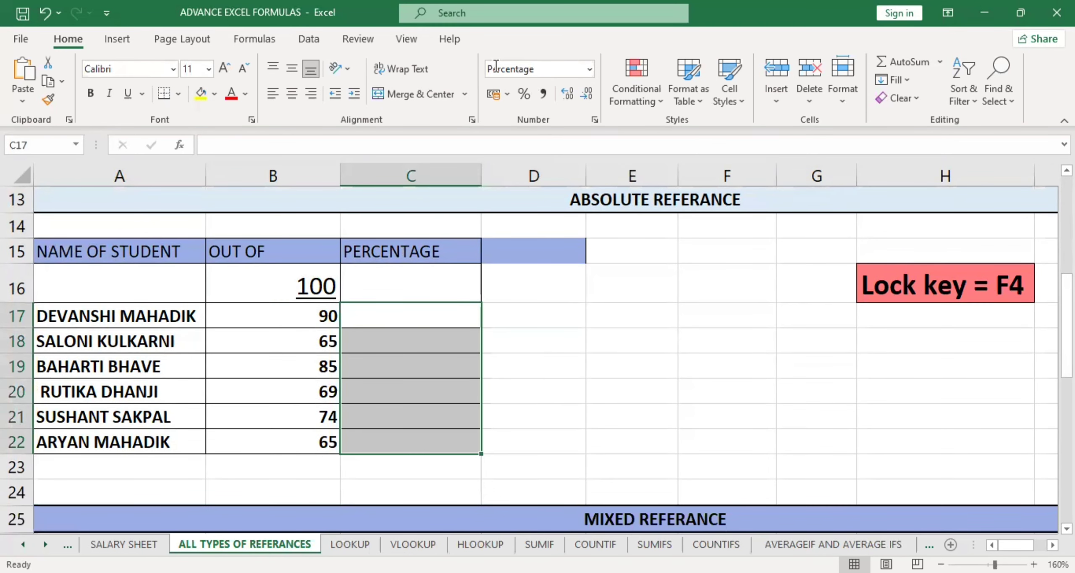
click(590, 71)
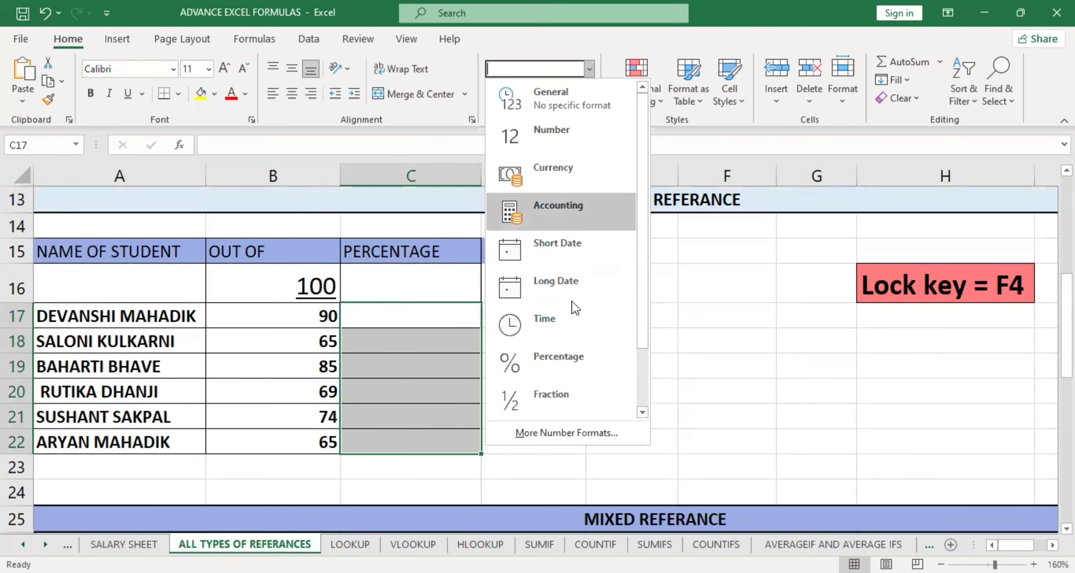
click(567, 360)
drag(374, 311, 387, 438)
click(623, 318)
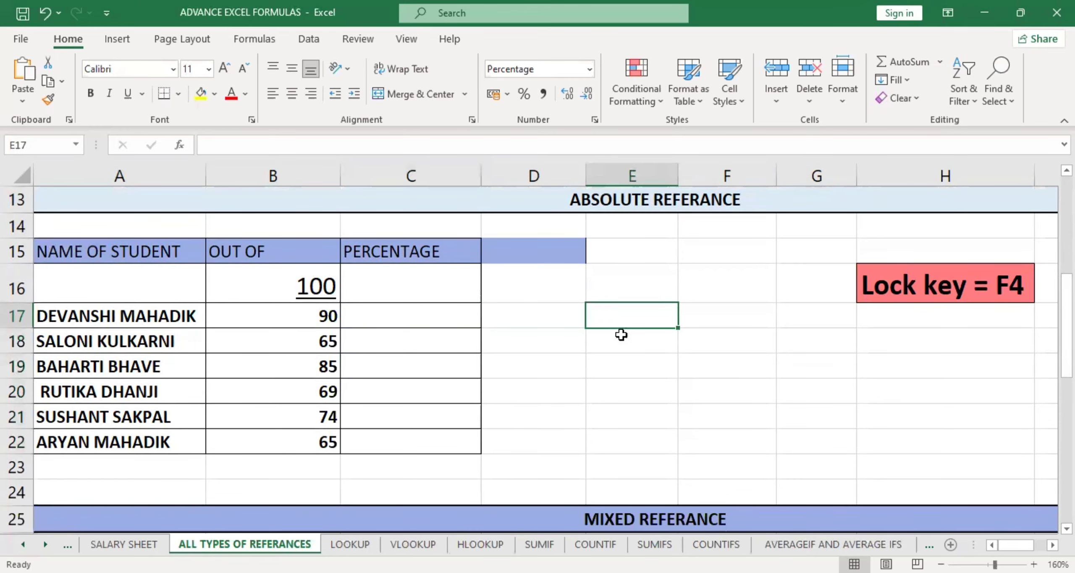
Enter the formula =B17/B16 in C17 to calculate the first student's percentage.
click(429, 317)
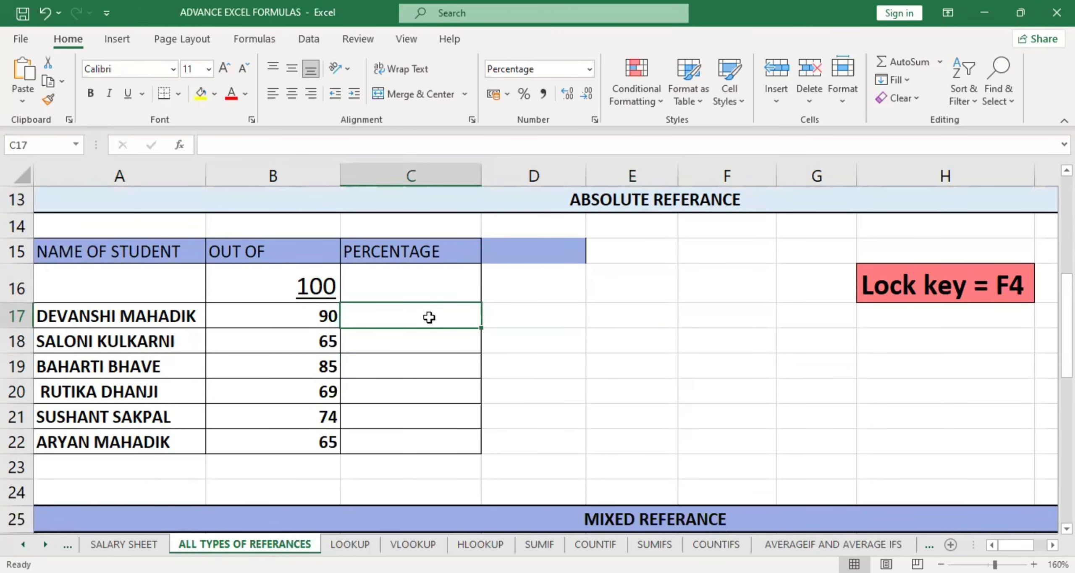
text(=)
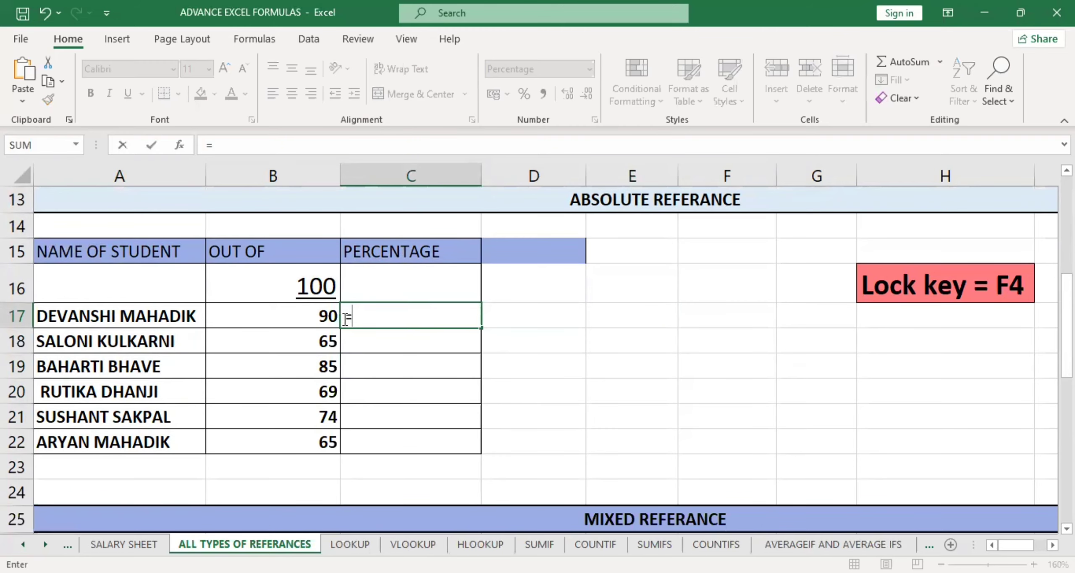
click(301, 314)
text(/)
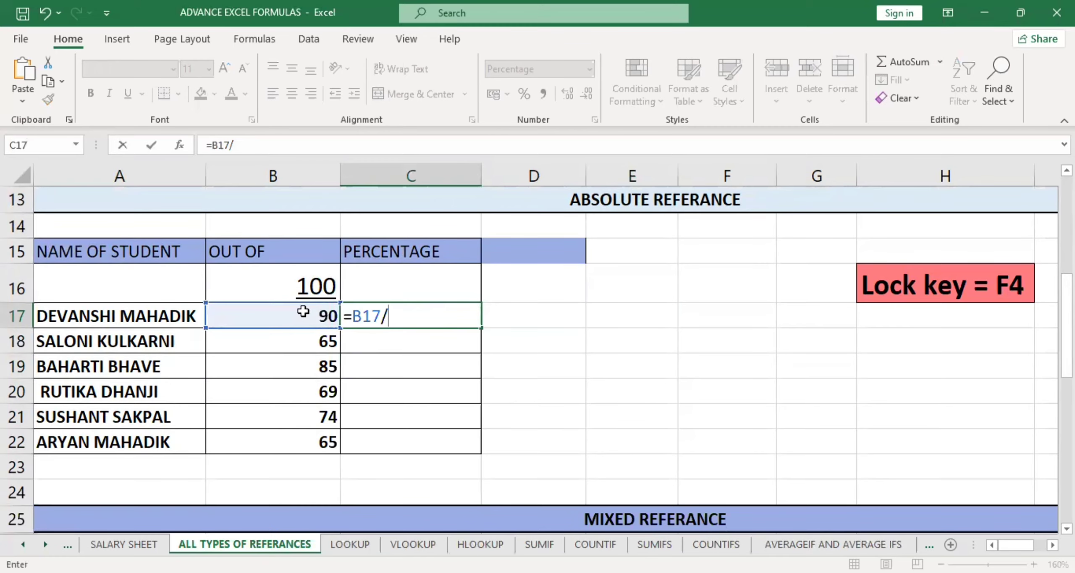
click(313, 286)
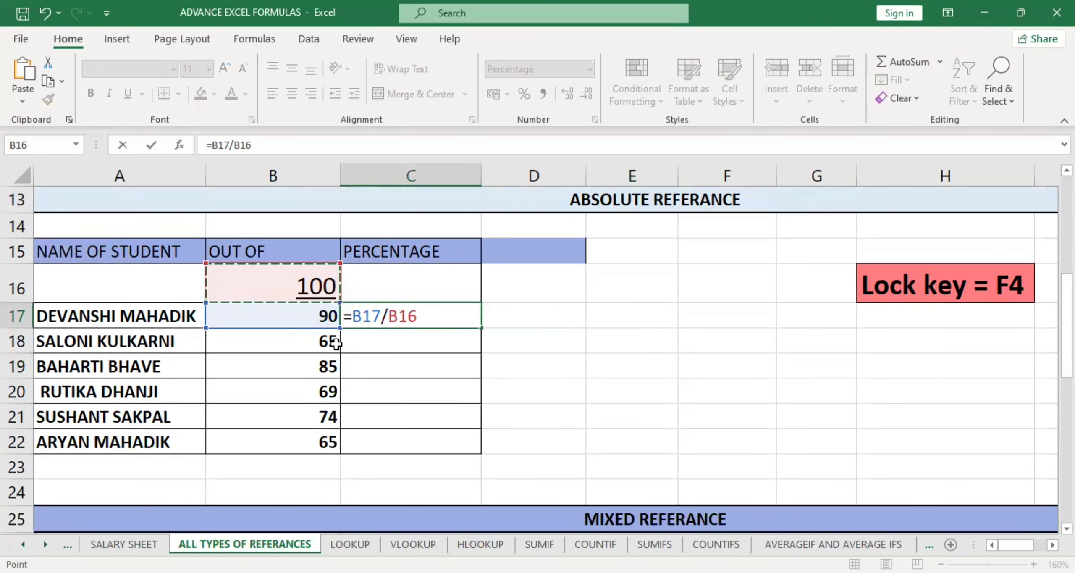
text(*100)
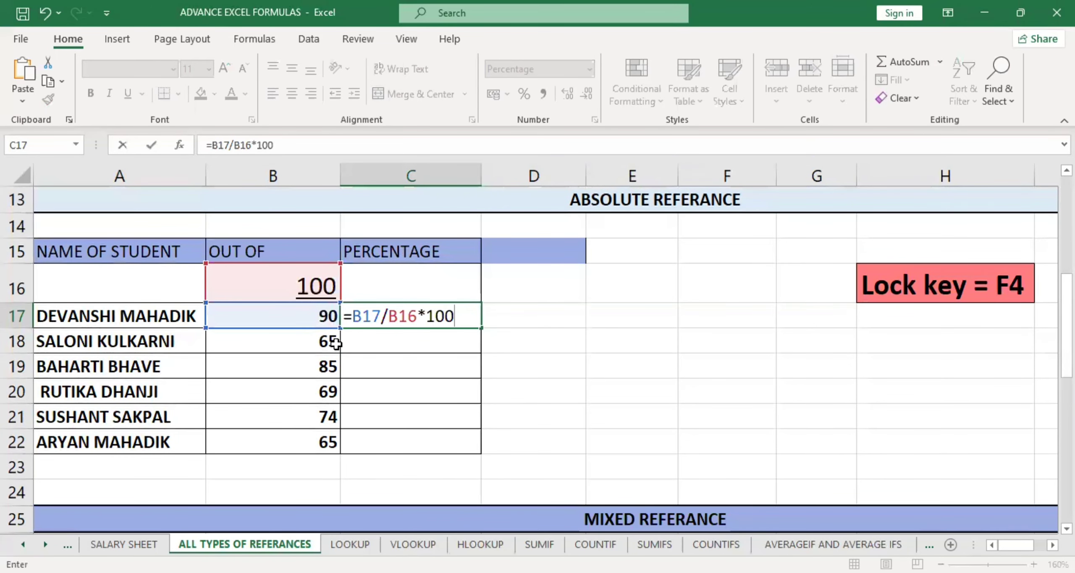
key(BackSpace)
key(BackSpace)
key(BackSpace)
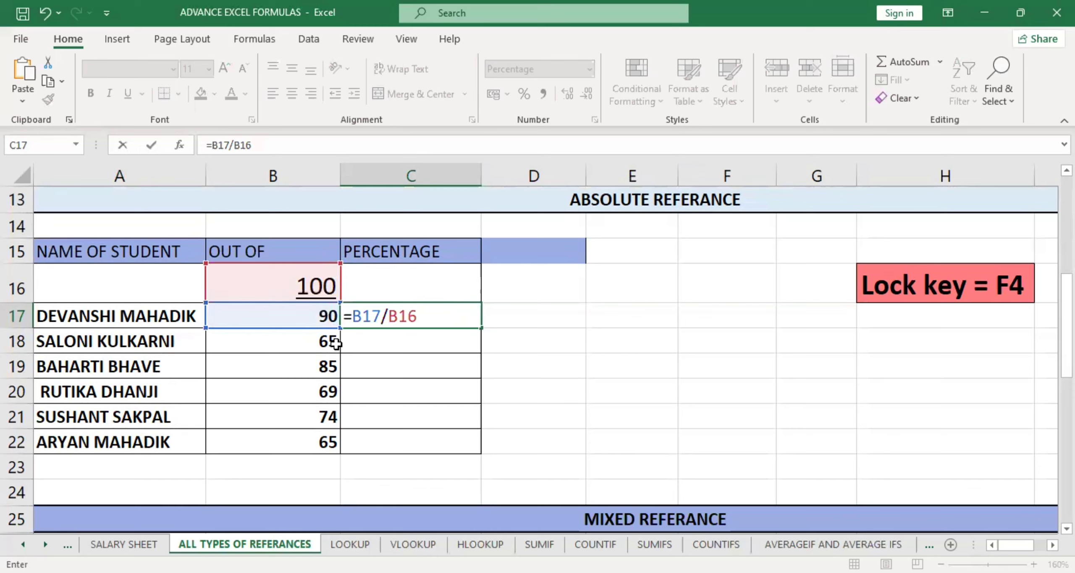
key(Return)
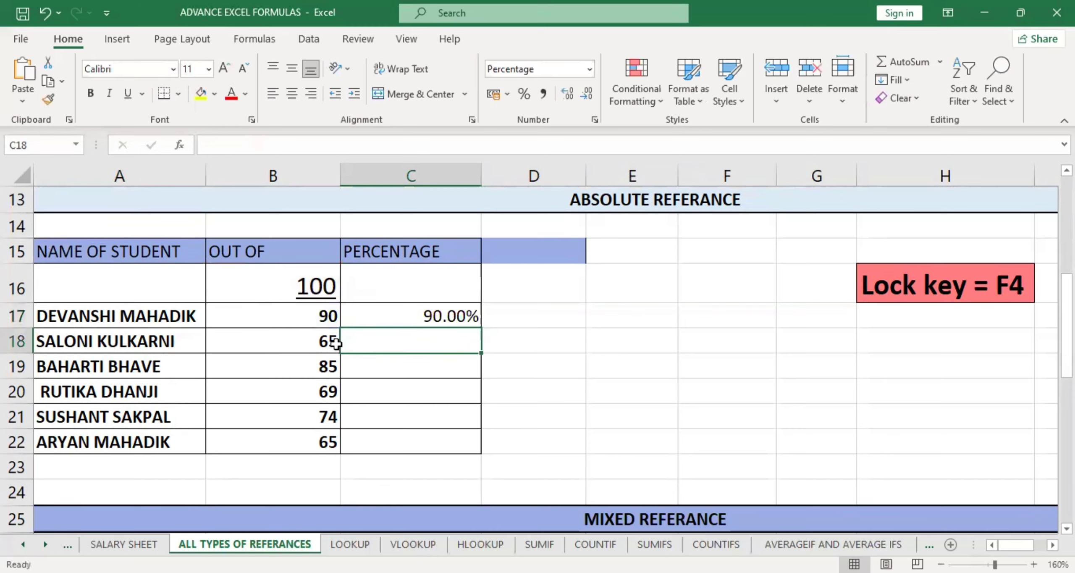
Zoom in on the student table and inspect the cells referenced by the C17 percentage formula.
click(407, 316)
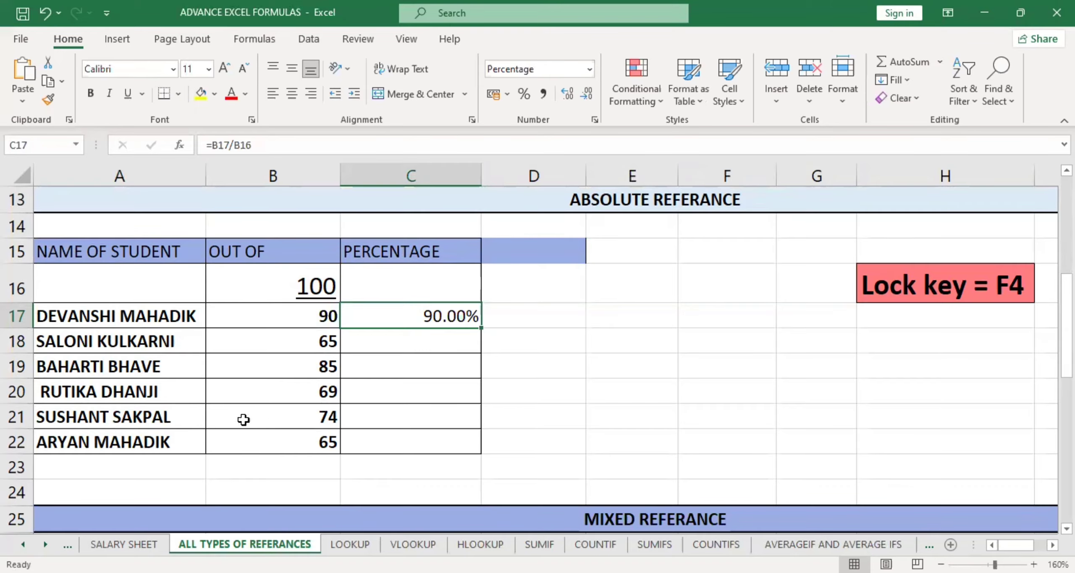
ctrl+scroll(267, 417, up, 3)
click(291, 482)
drag(6, 518, 7, 519)
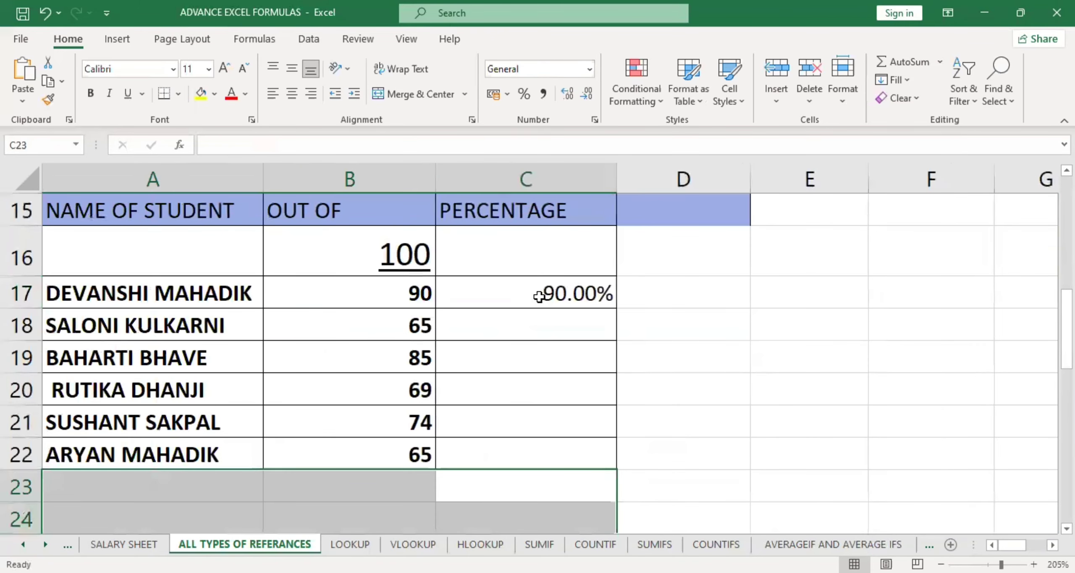
double_click(538, 297)
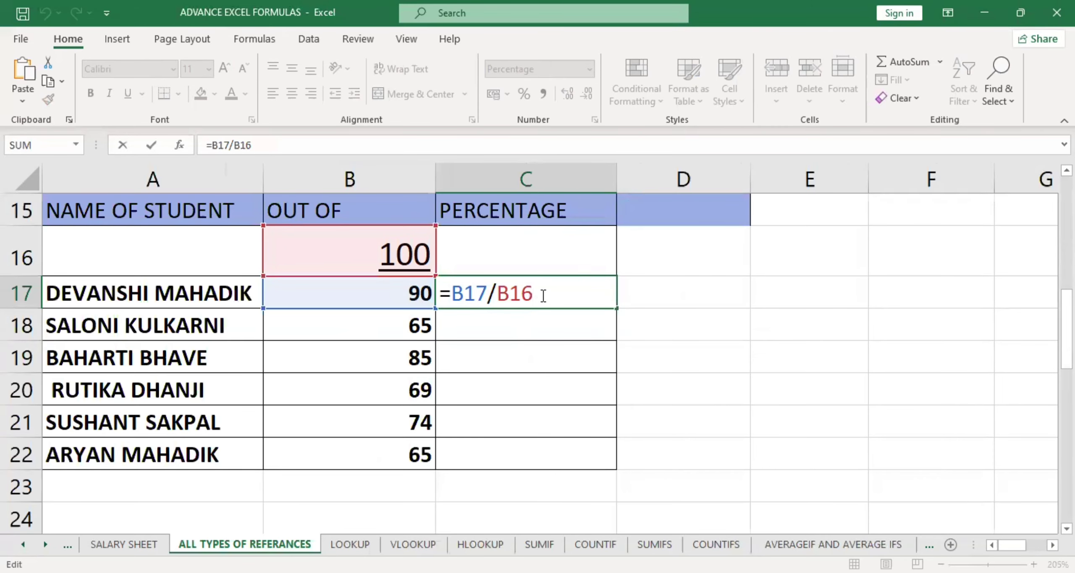
key(Return)
Fill the C17 percentage formula down to C22 with its relative references.
drag(536, 294, 552, 449)
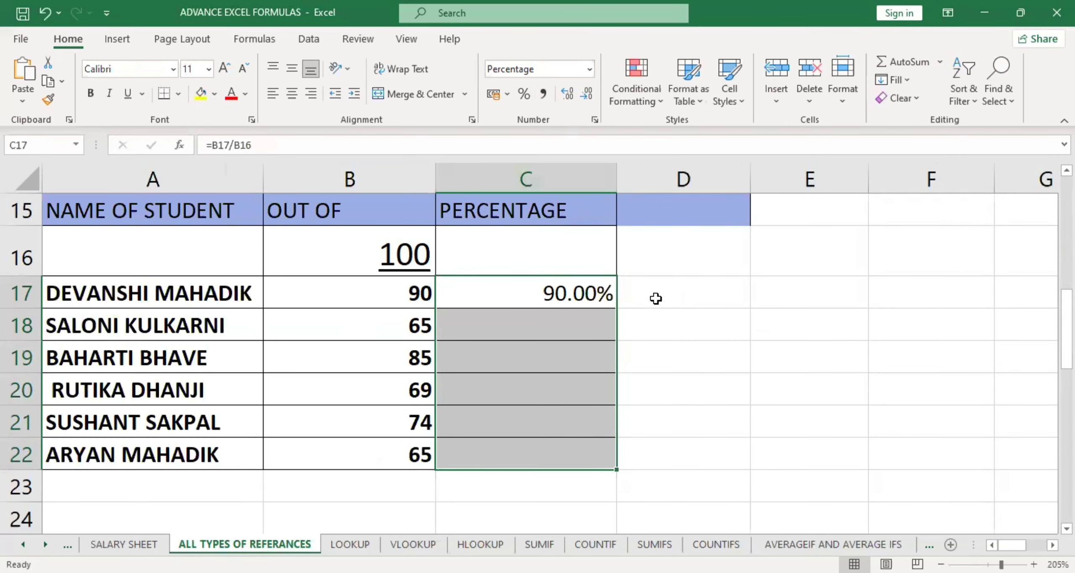
click(558, 296)
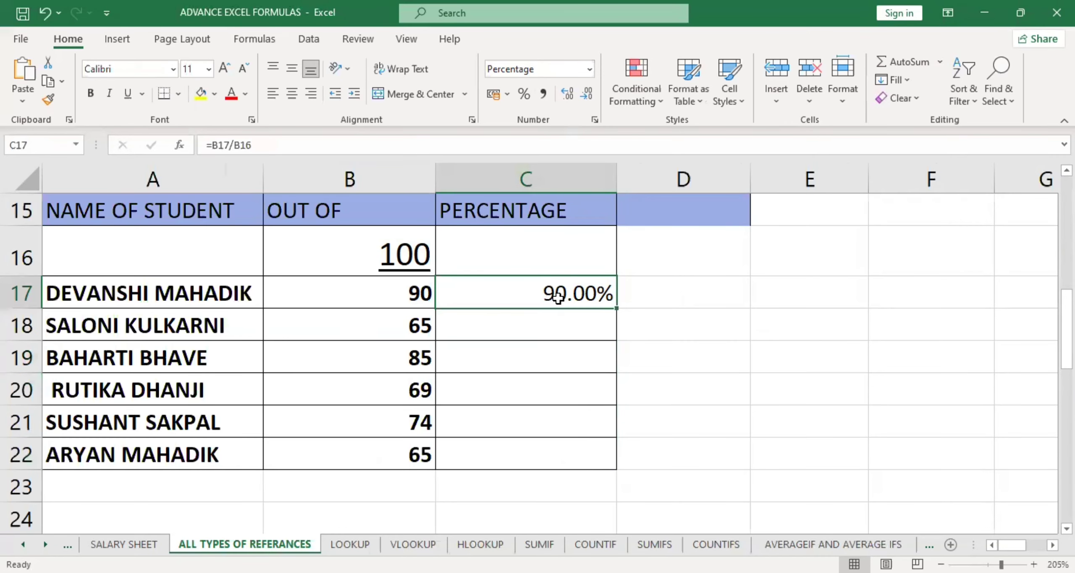
drag(615, 310, 619, 440)
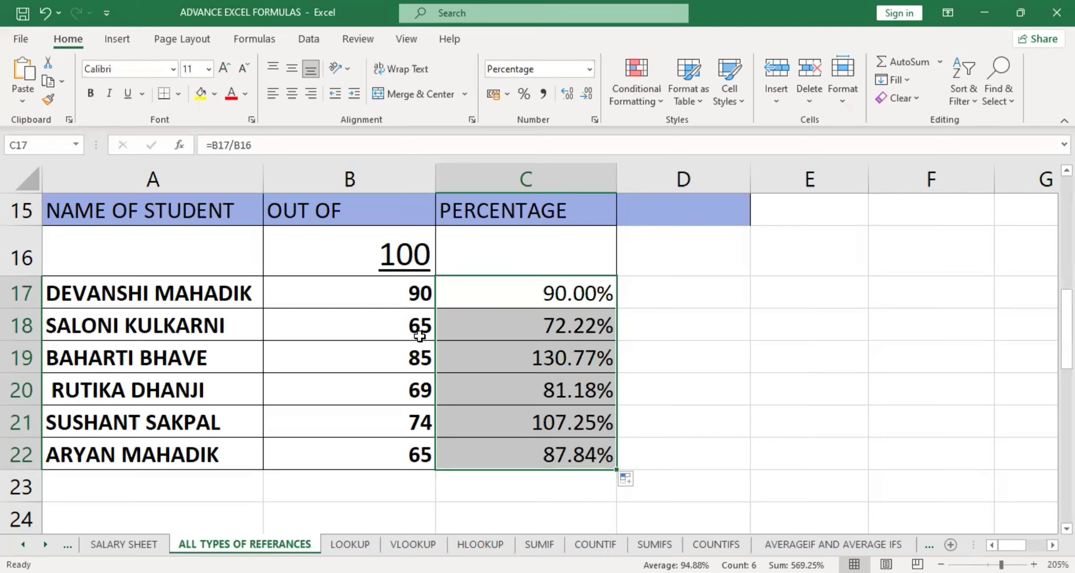
Compare the marks in rows 18 to 20 with the percentages calculated beside them.
drag(404, 324, 515, 334)
drag(402, 363, 611, 355)
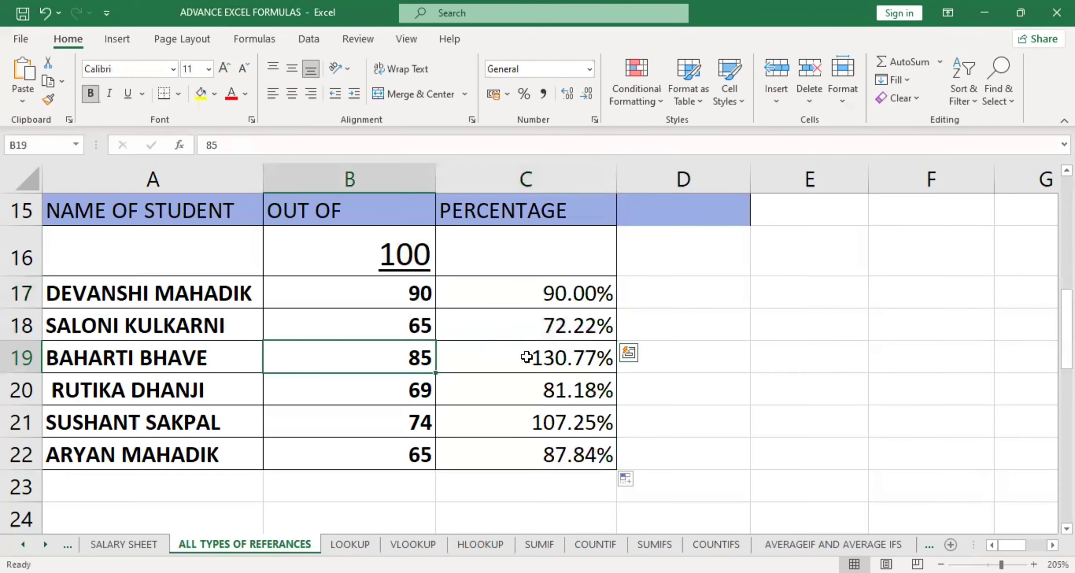
drag(393, 401, 531, 387)
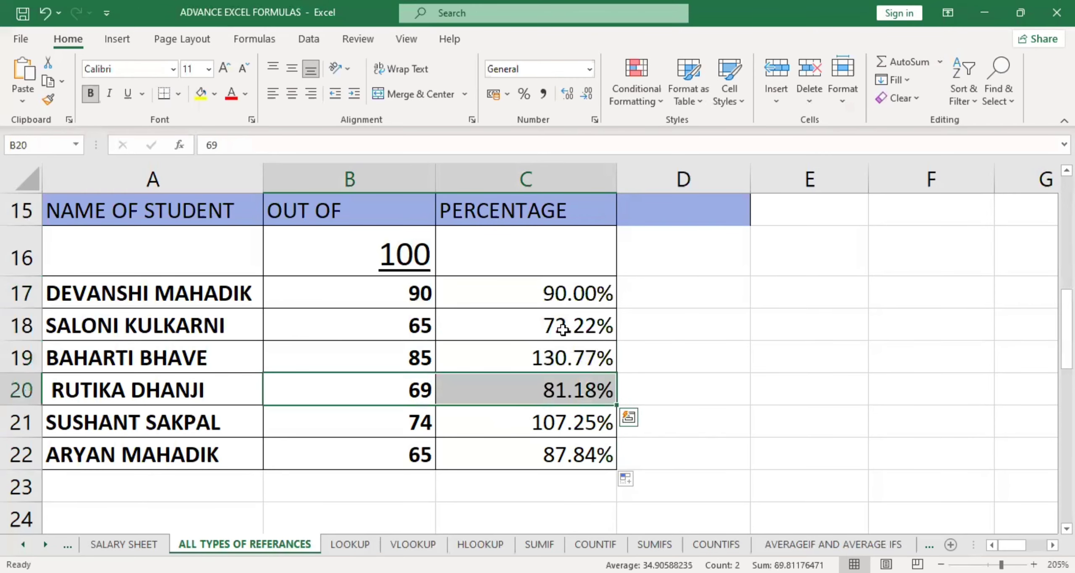
drag(562, 325, 565, 391)
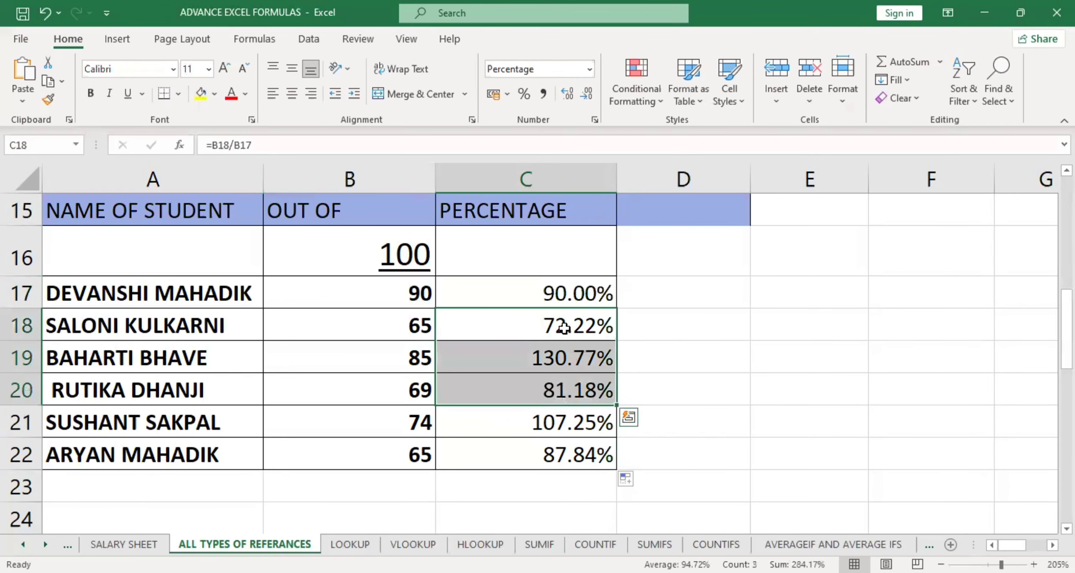
Inspect the percentage formulas in C17, C18 and C19 to see how the divisor reference shifts down each row.
double_click(551, 299)
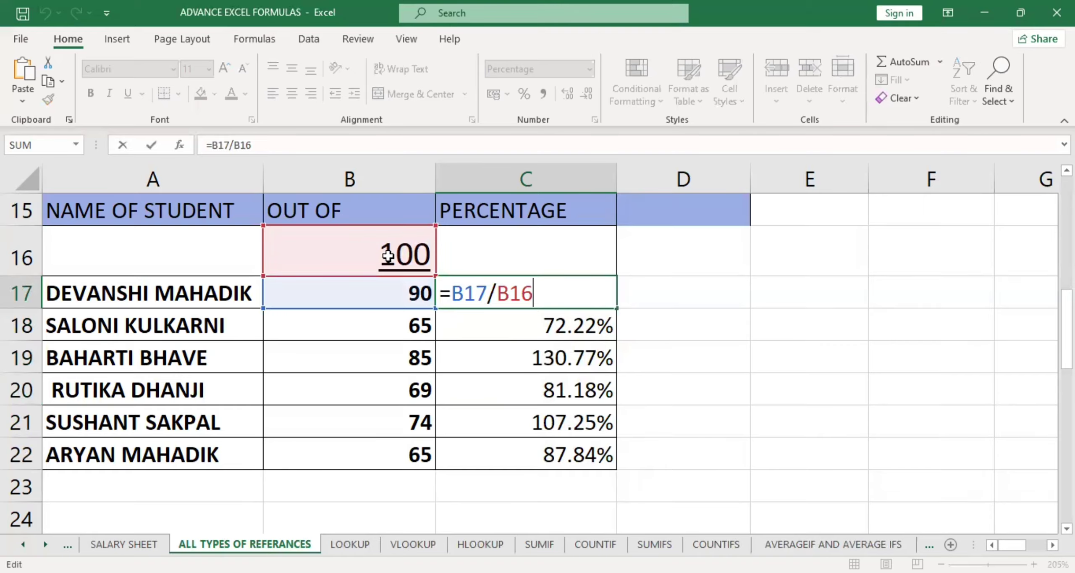
key(Return)
double_click(495, 333)
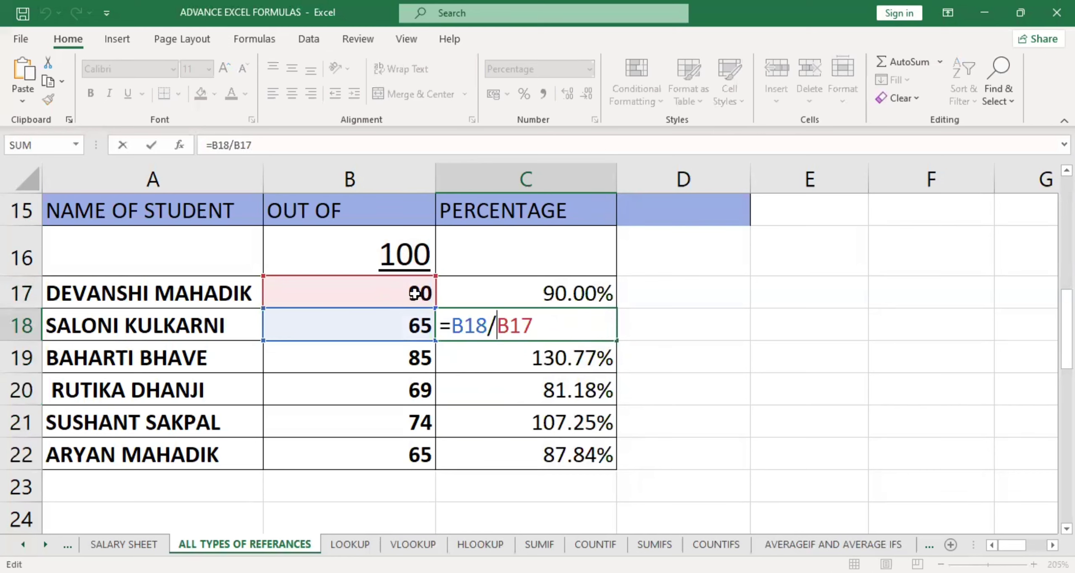
key(Return)
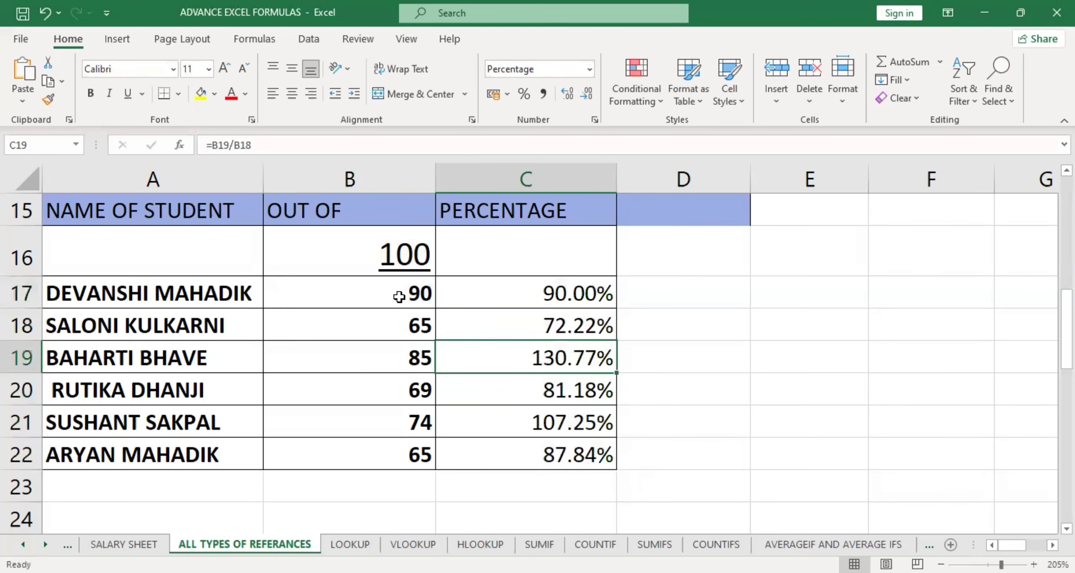
key(F2)
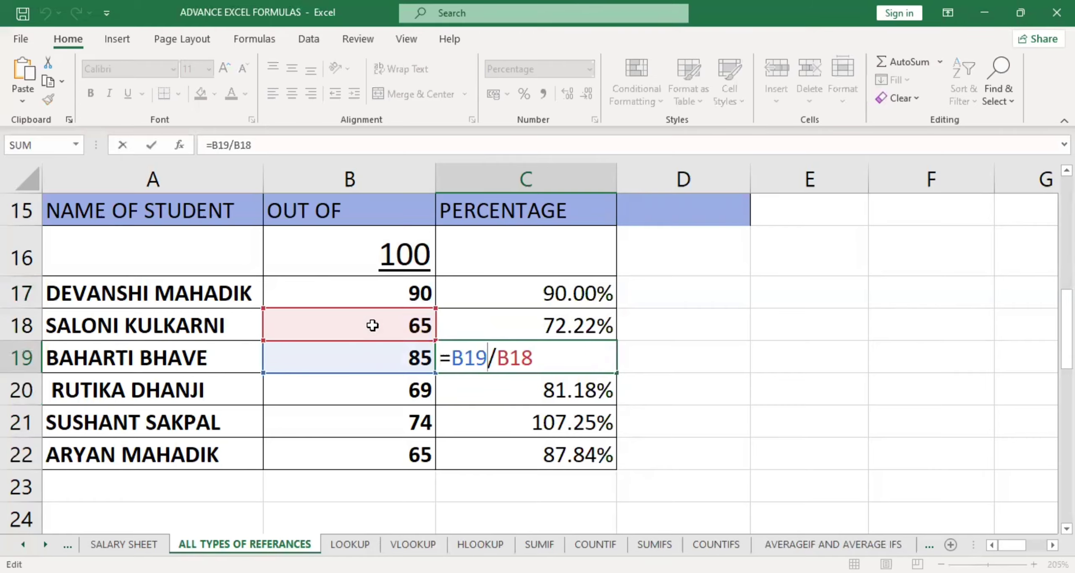
key(Return)
click(472, 350)
double_click(472, 350)
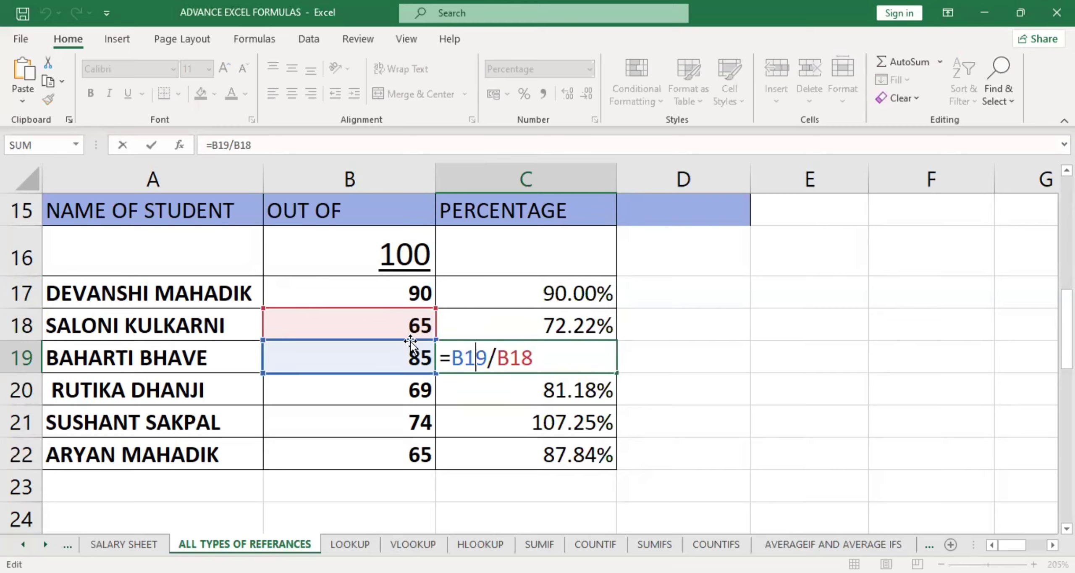
key(Return)
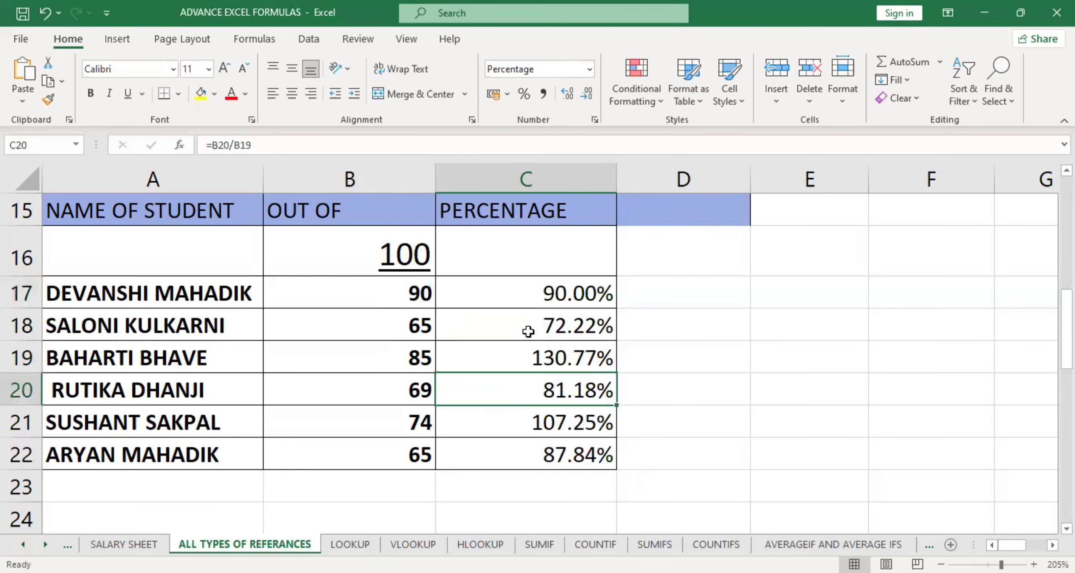
Clear the copied percentage formulas from C18:C22 and check the lock key note in H16.
drag(525, 329, 539, 452)
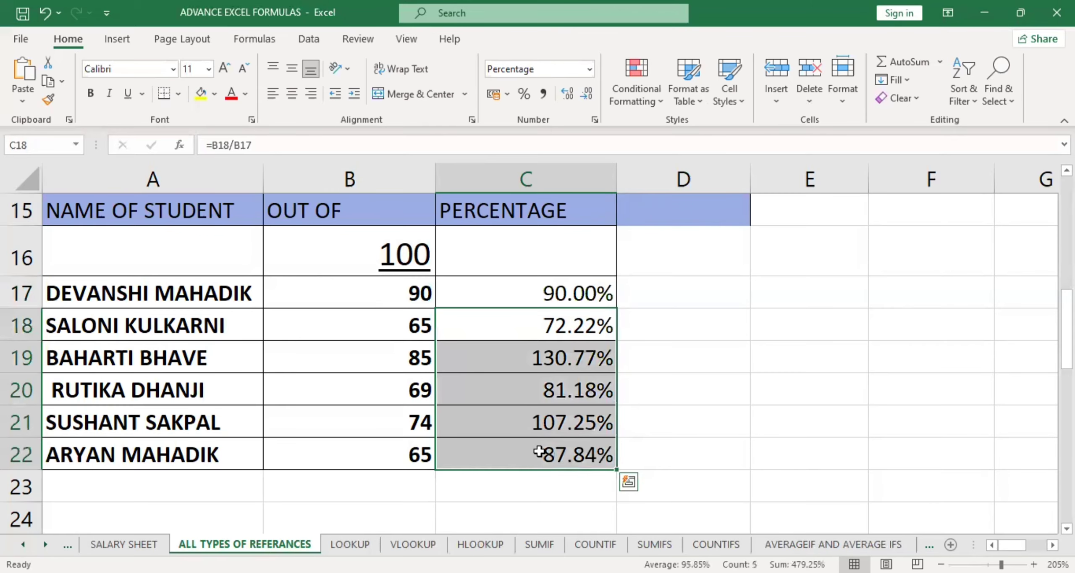
key(Delete)
drag(819, 303, 865, 321)
click(489, 298)
click(389, 256)
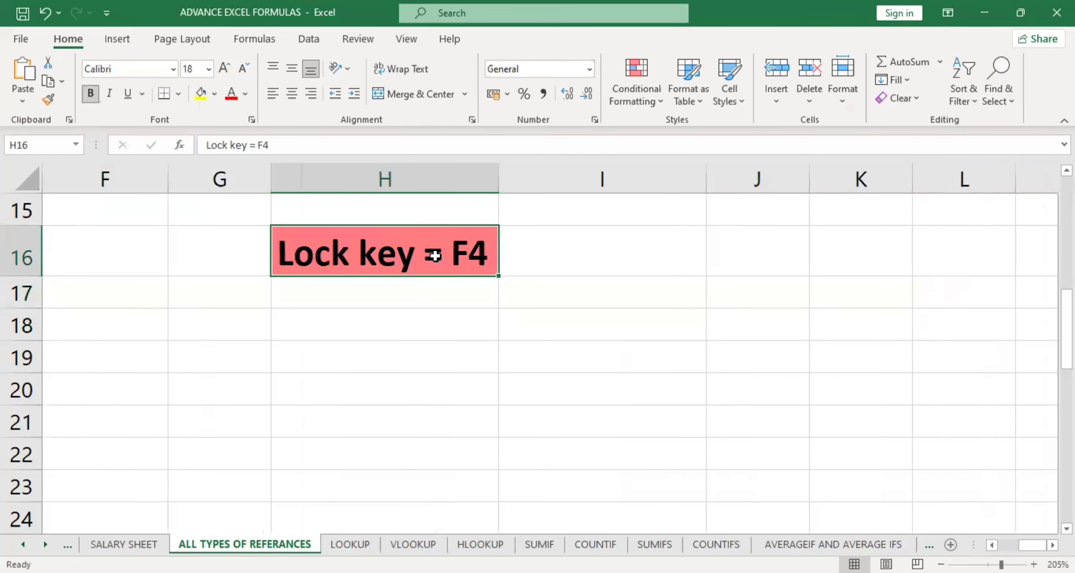
drag(372, 374, 4, 357)
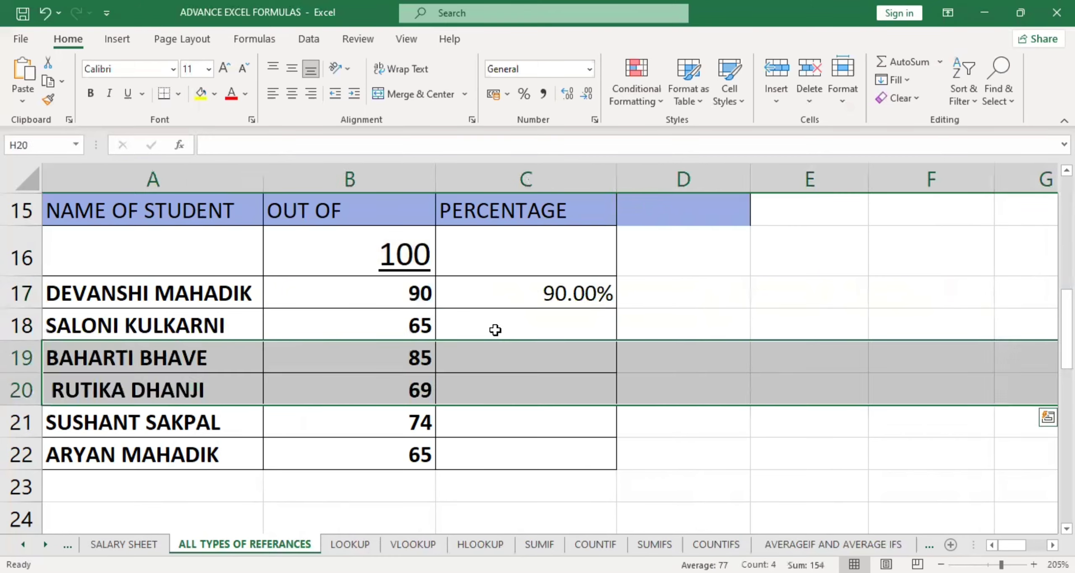
Lock the total marks cell in the C17 percentage formula as =B17/$B$16 and fill it down to C22.
click(495, 330)
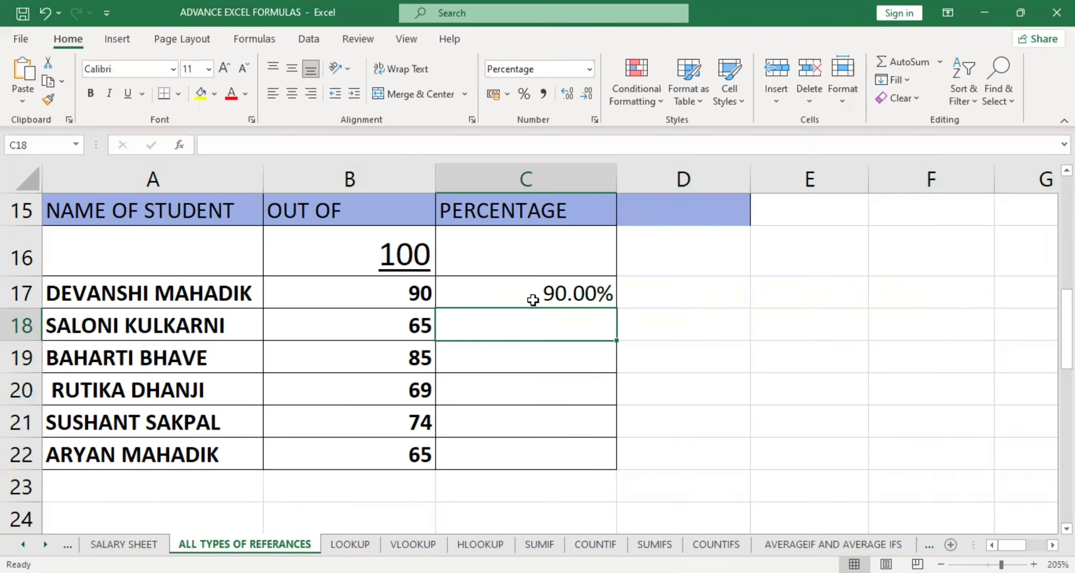
click(497, 300)
click(312, 251)
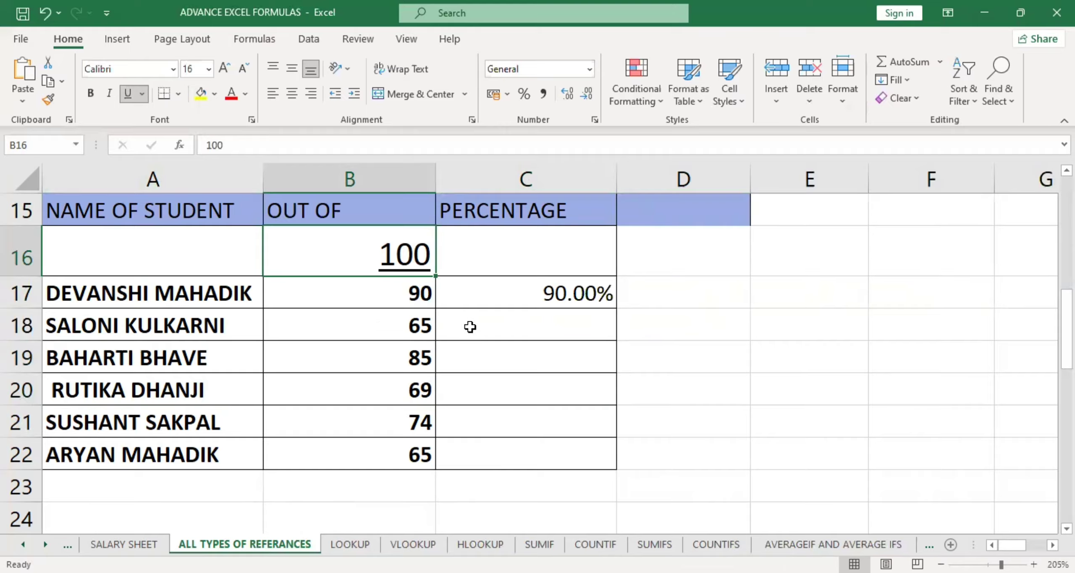
click(489, 297)
double_click(489, 297)
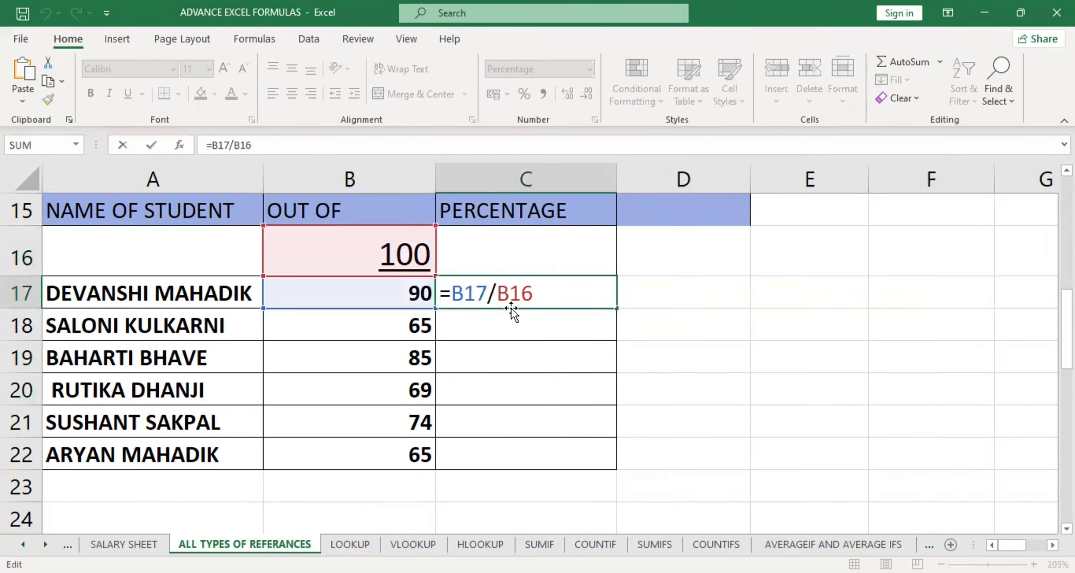
click(545, 292)
key(F4)
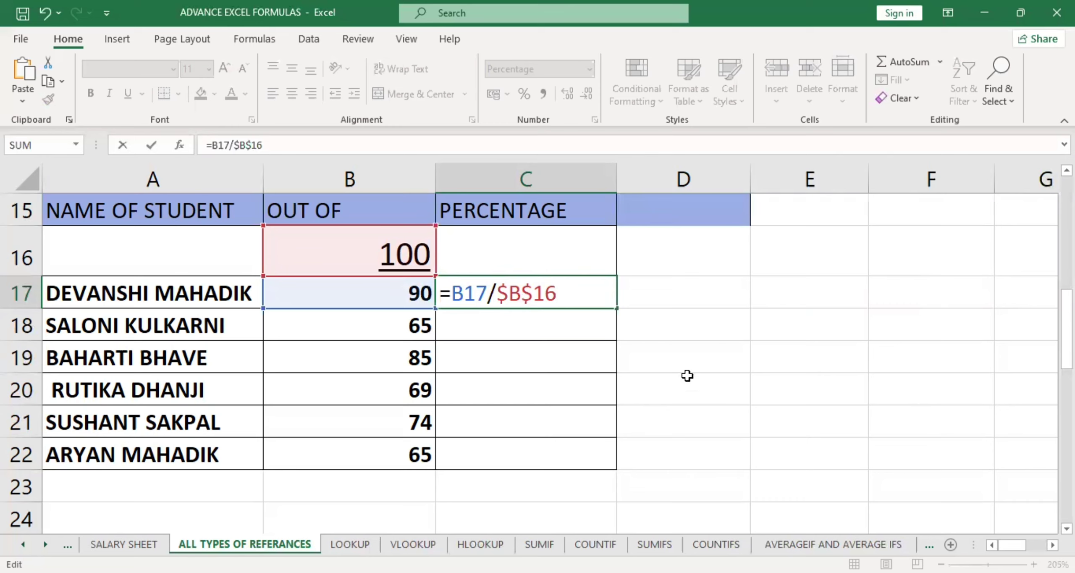
key(Return)
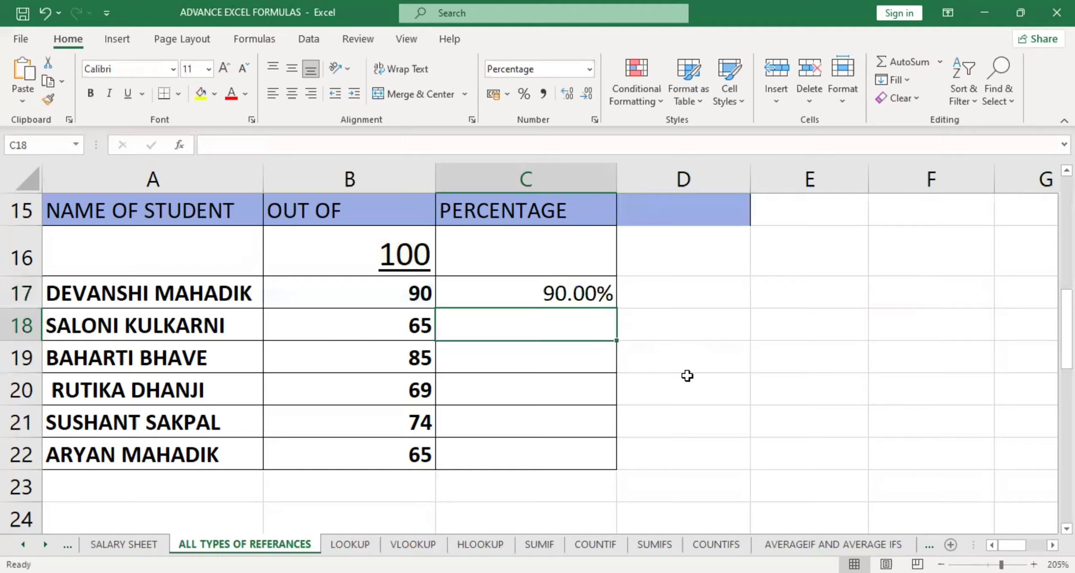
click(605, 298)
drag(619, 310, 619, 465)
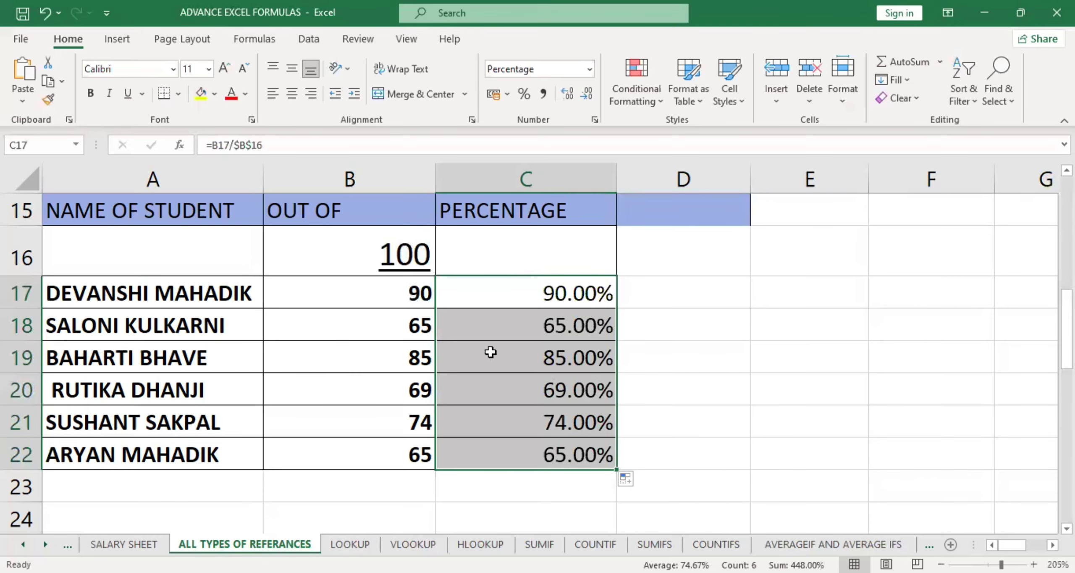
Inspect the percentage formulas in C18, C20 and C22 to compare their marks references with the locked divisor.
double_click(490, 322)
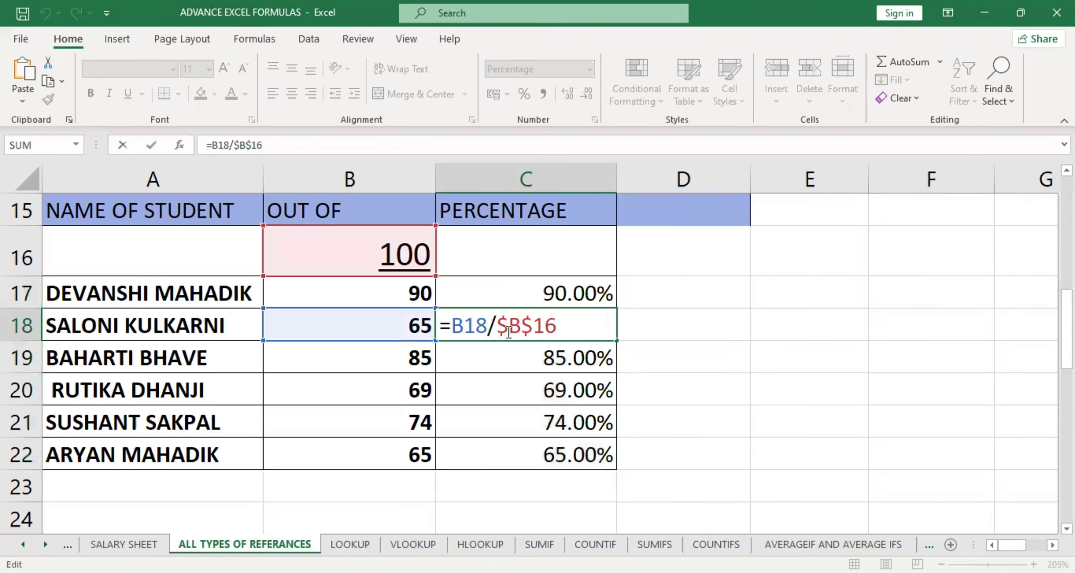
drag(497, 326, 572, 325)
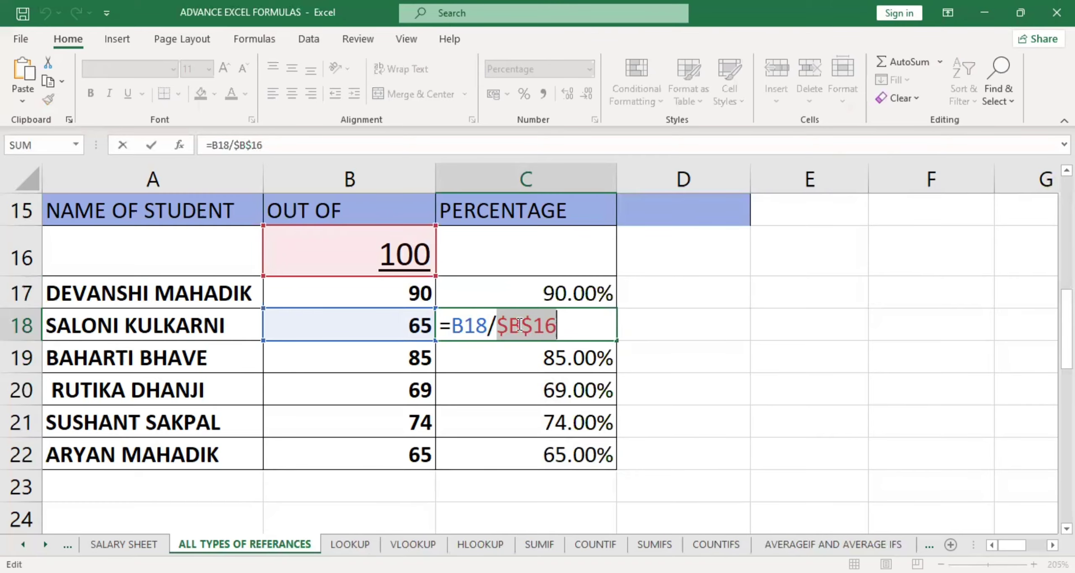
scroll(520, 324, up, 2)
scroll(600, 403, down, 2)
key(Return)
double_click(481, 395)
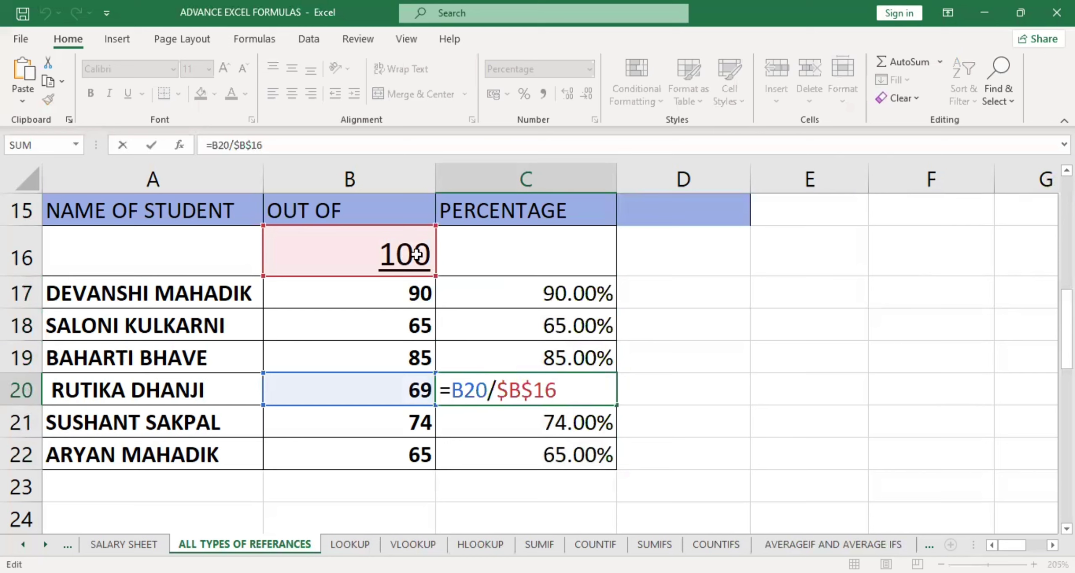
key(Return)
click(537, 463)
double_click(537, 464)
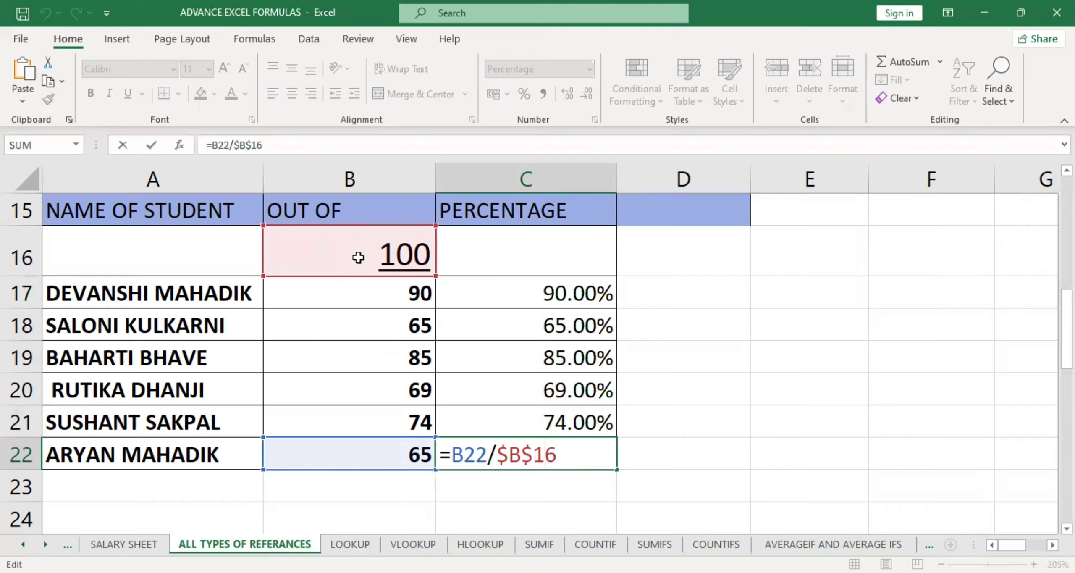
key(Return)
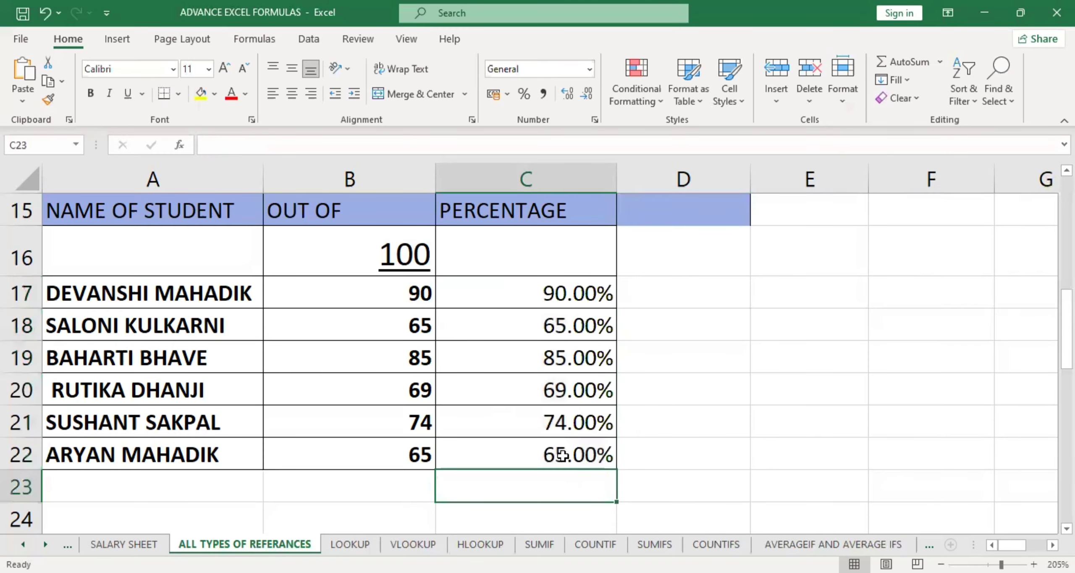
double_click(562, 455)
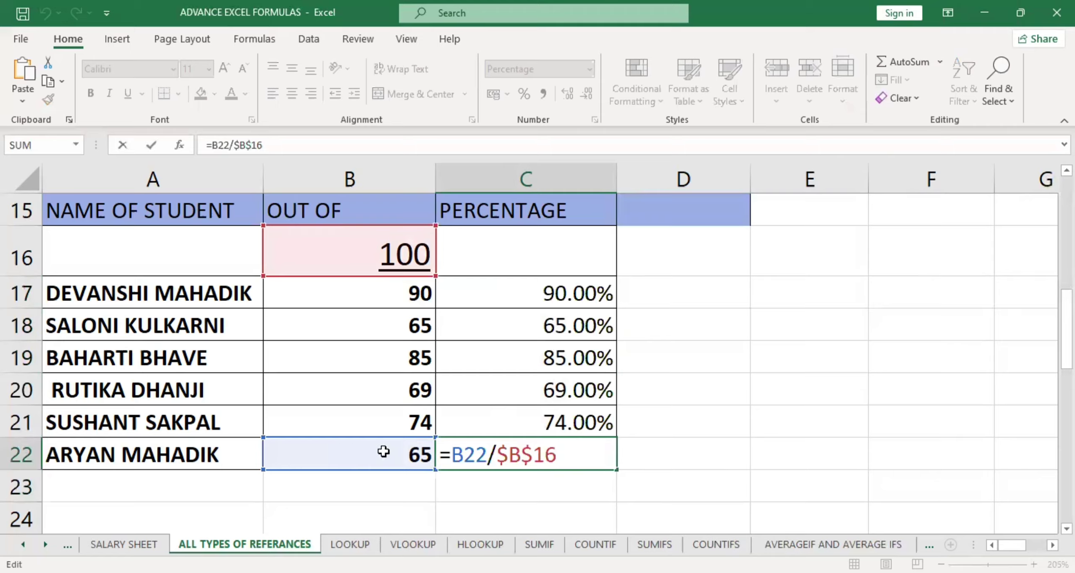
key(Return)
Fill the C22 percentage formula across to F22 and inspect which cells the F22 formula refers to.
click(552, 456)
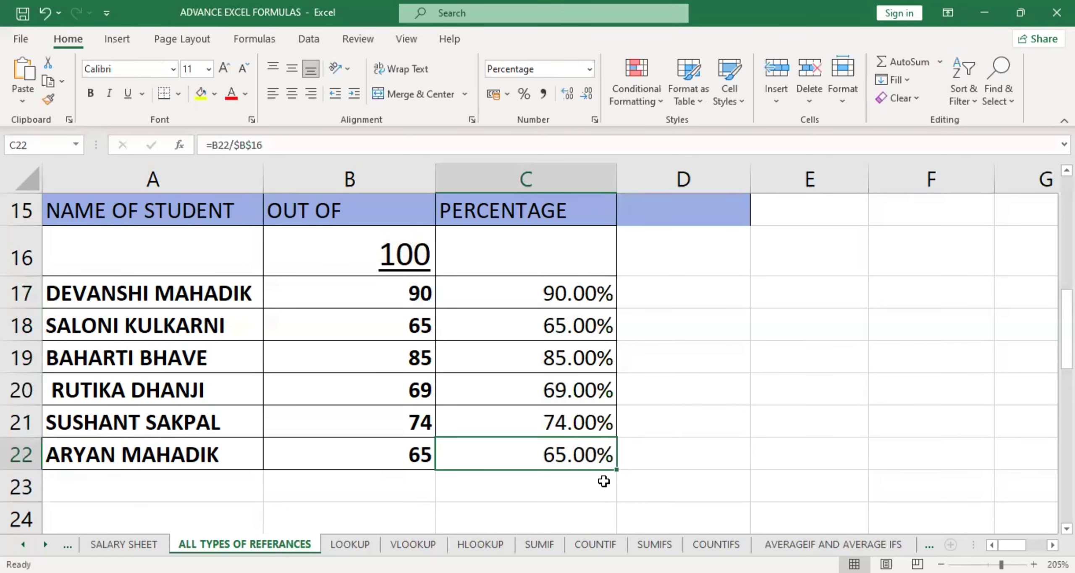
drag(616, 469, 963, 472)
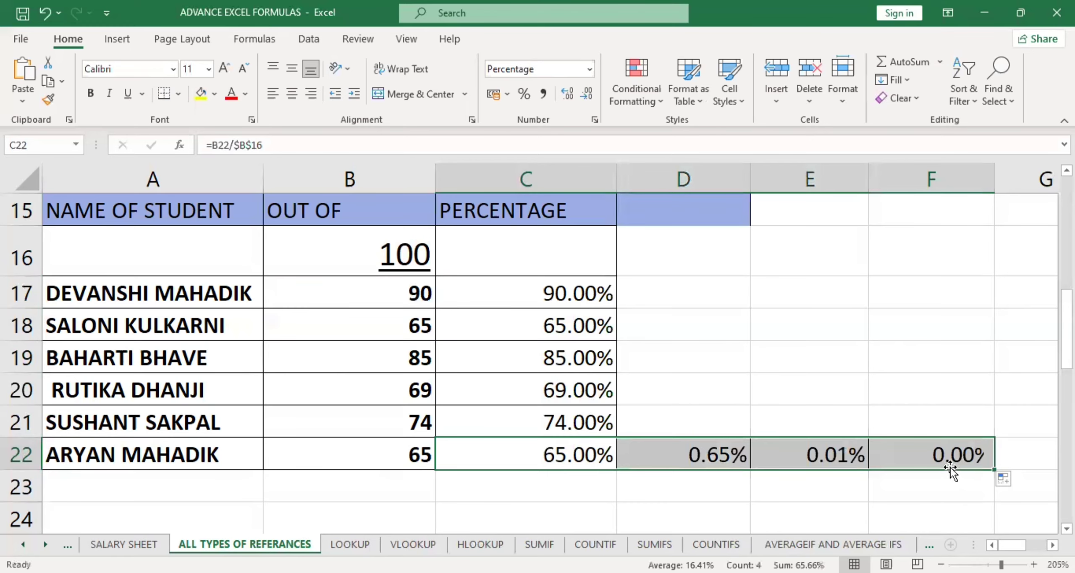
double_click(943, 454)
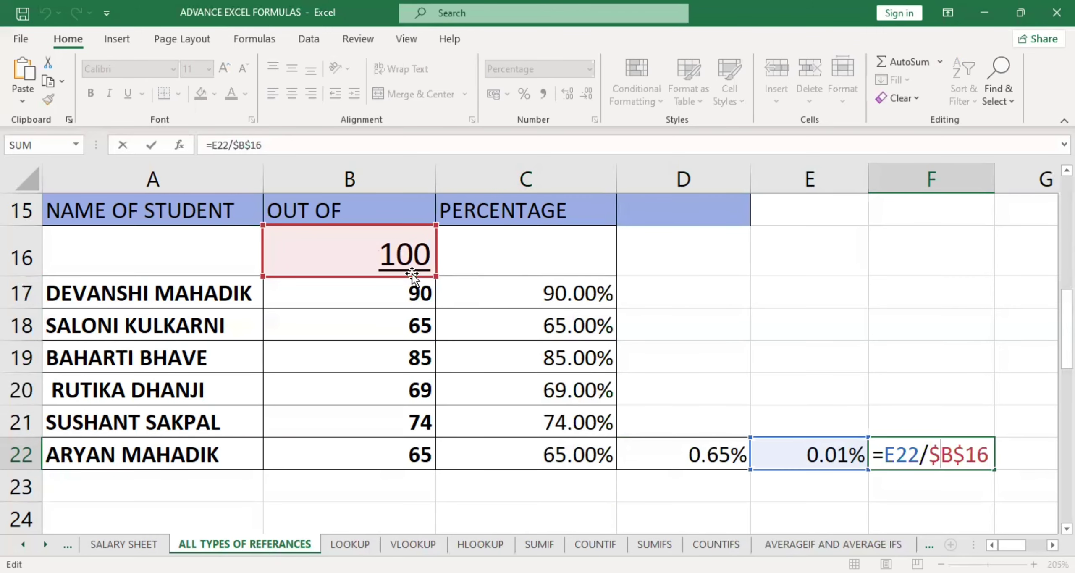
scroll(412, 274, up, 1)
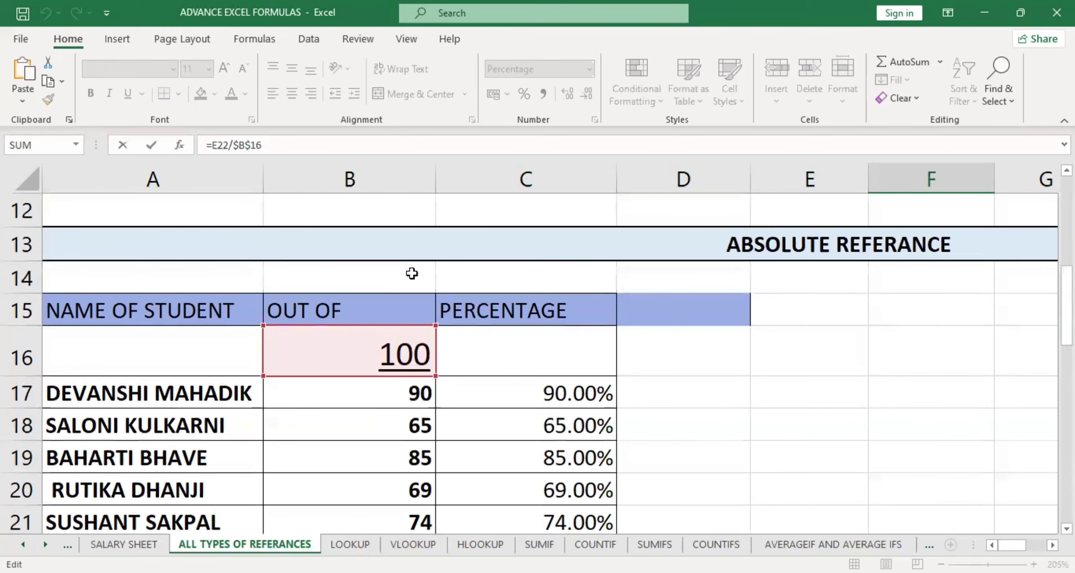
scroll(412, 274, down, 1)
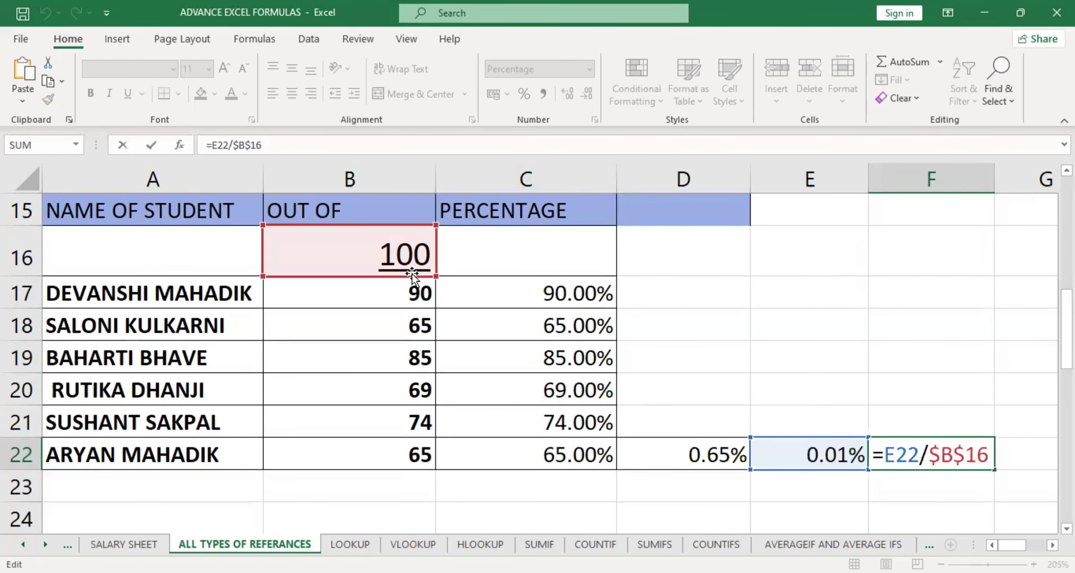
key(Return)
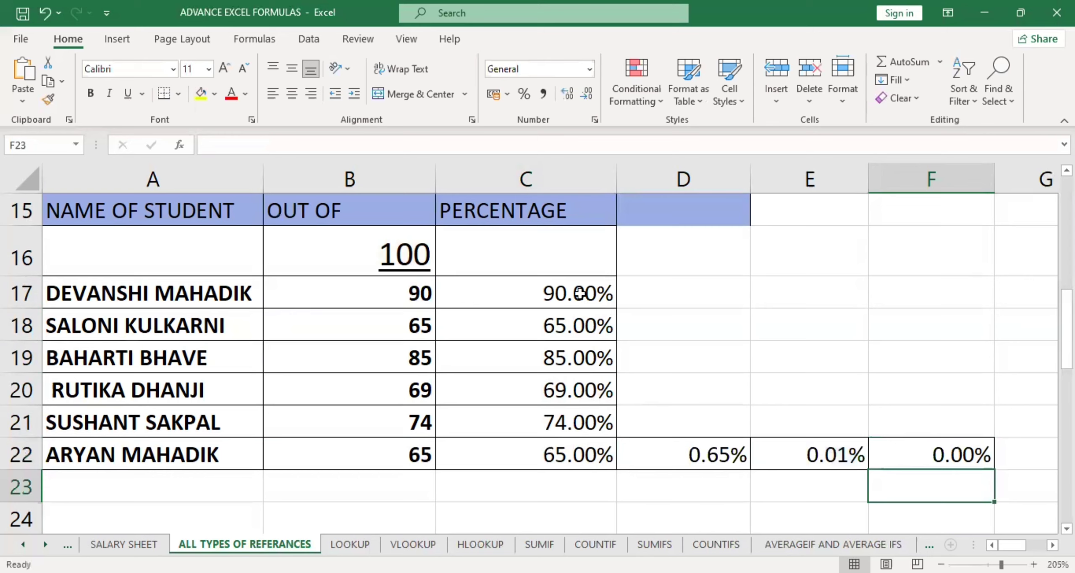
Clear the copied percentage formulas from D22:F22.
drag(669, 425, 989, 508)
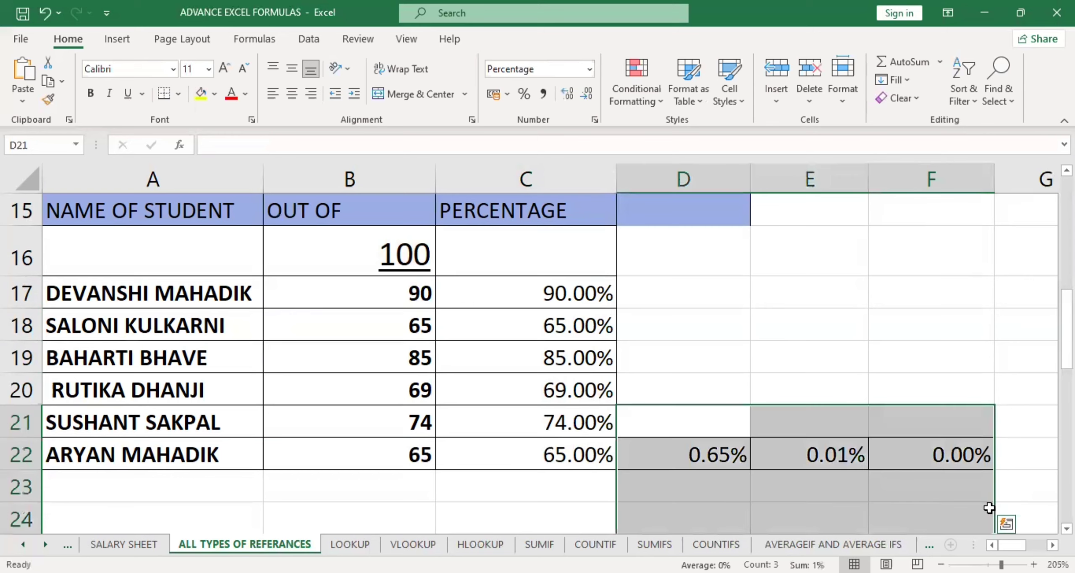
key(Delete)
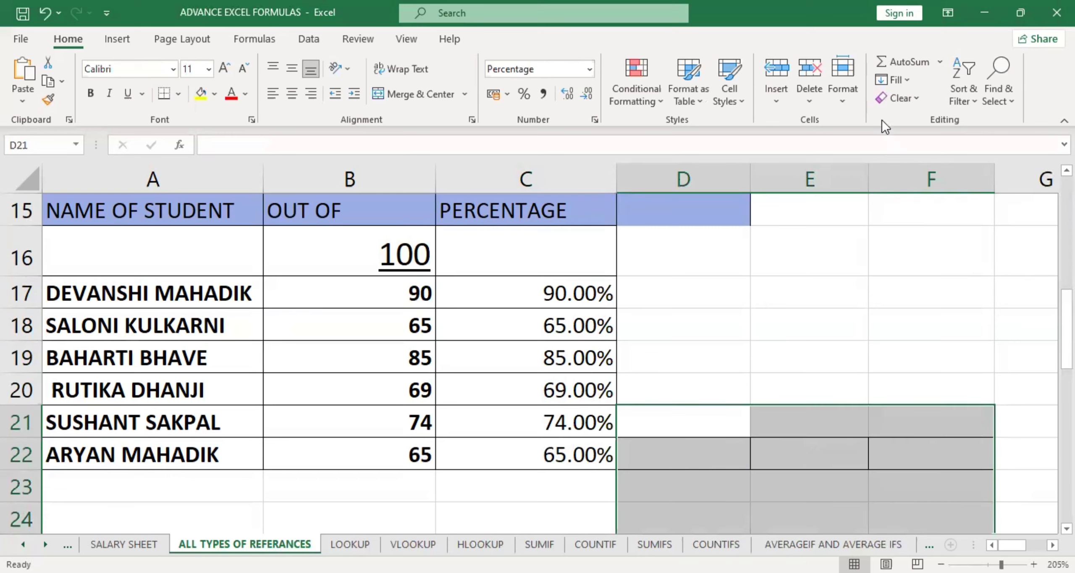
Point out the column and row of blank cells C43 and C40 to illustrate the two parts of a cell reference.
scroll(477, 289, down, 8)
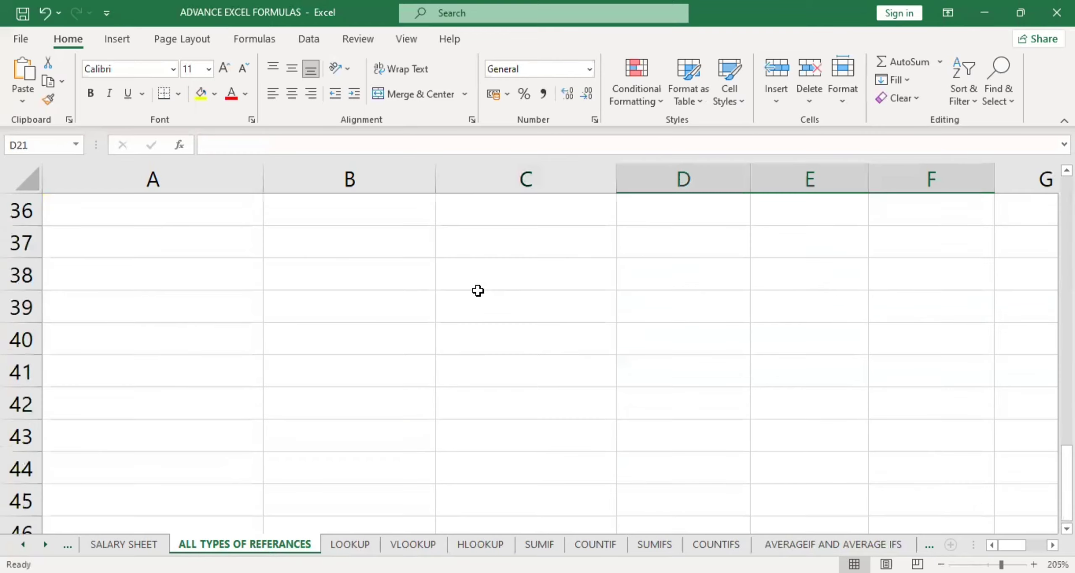
click(504, 336)
drag(215, 328, 685, 334)
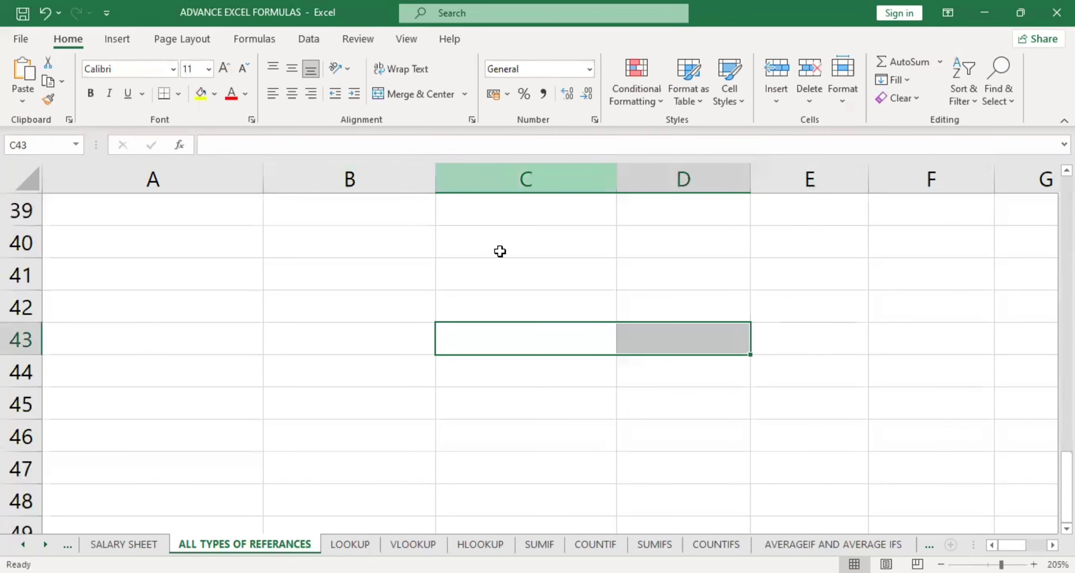
drag(507, 336, 536, 343)
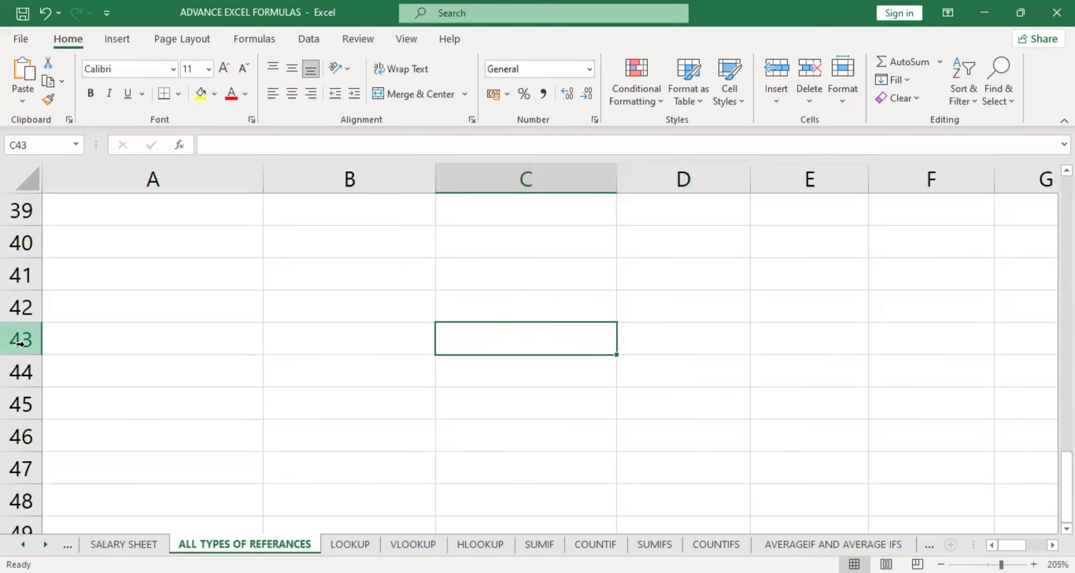
click(13, 338)
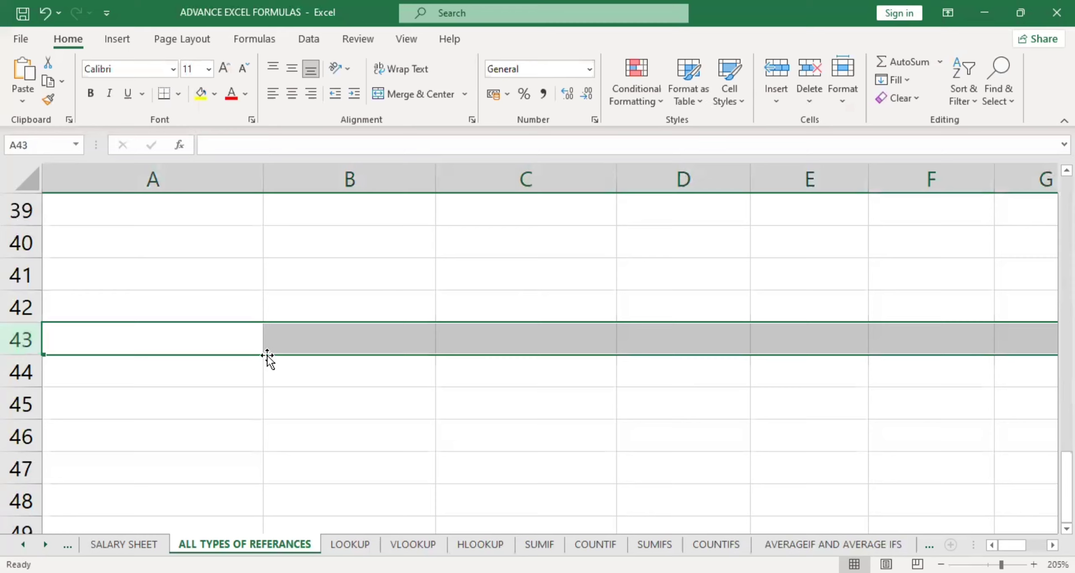
double_click(489, 341)
click(500, 388)
mouse_move(519, 343)
mouse_down()
mouse_move(516, 269)
mouse_move(518, 405)
mouse_move(533, 410)
mouse_move(537, 281)
mouse_move(532, 424)
mouse_move(537, 343)
mouse_up()
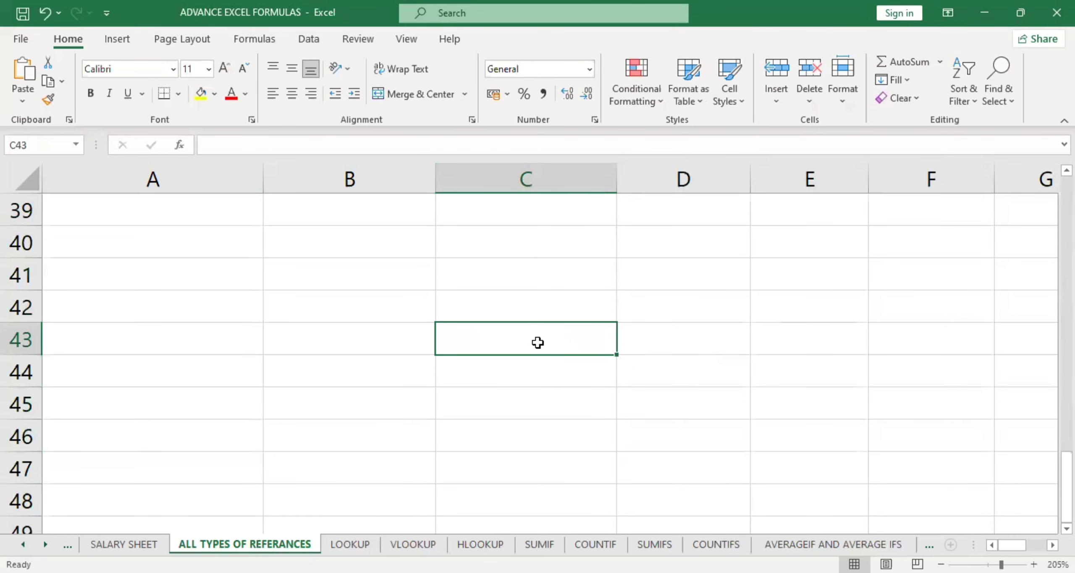
scroll(300, 376, up, 1)
click(526, 341)
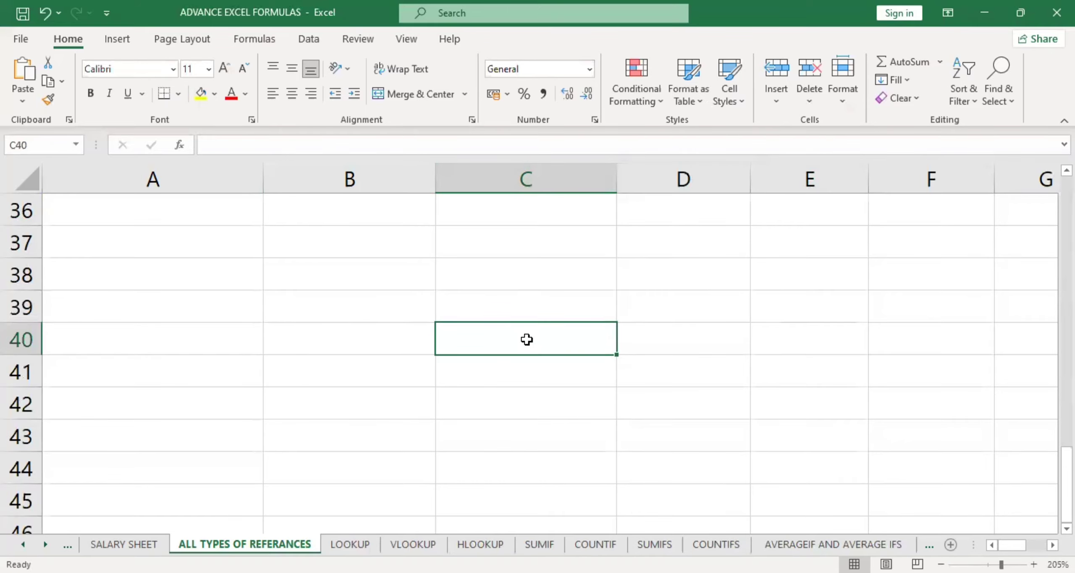
drag(527, 339, 501, 336)
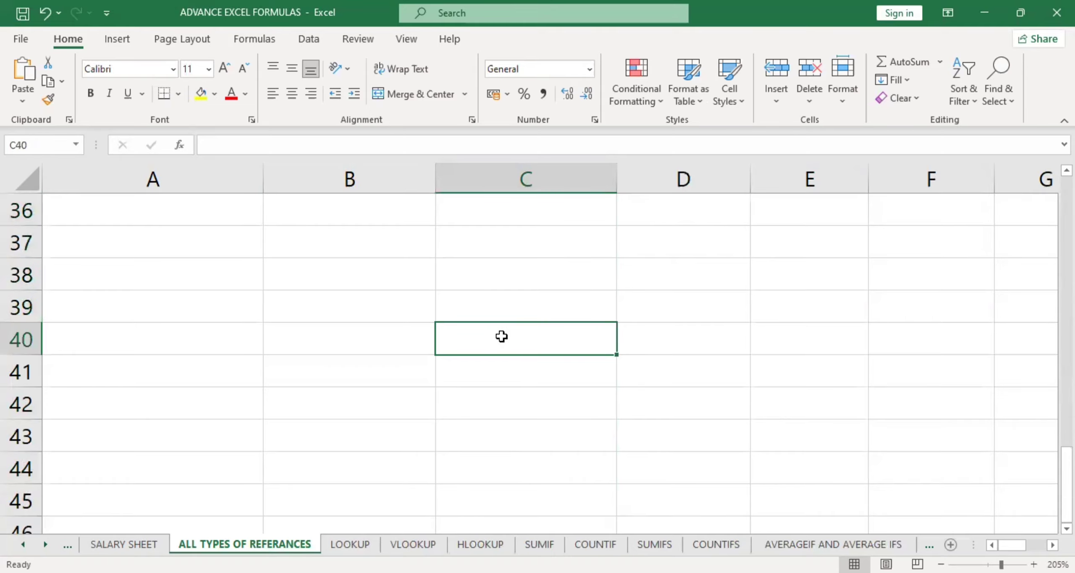
click(19, 341)
drag(498, 343, 506, 327)
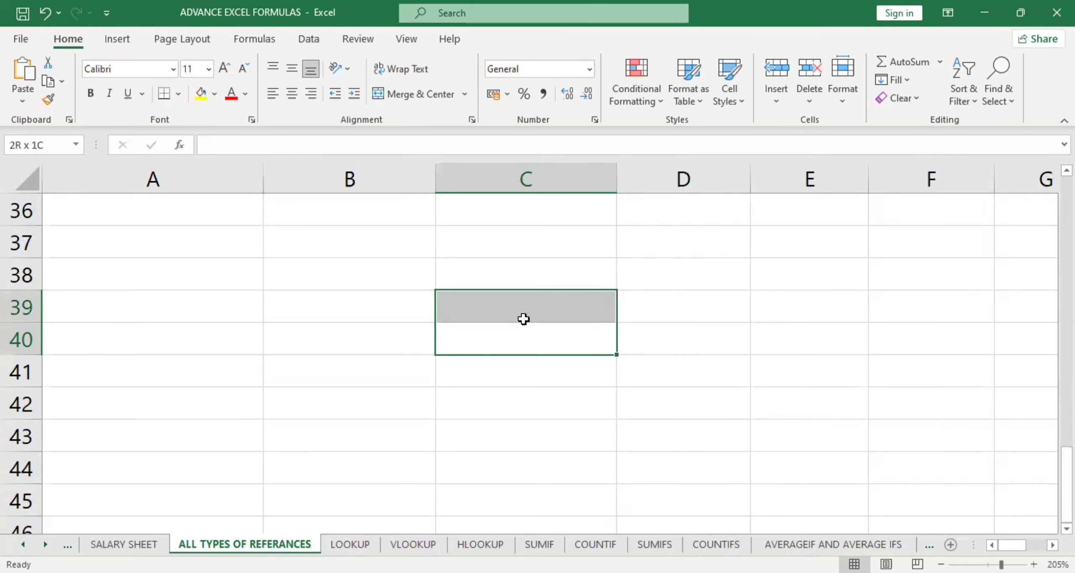
Change the C17 percentage formula to the mixed reference =B17/B$16 so that only the row is locked.
scroll(486, 345, up, 9)
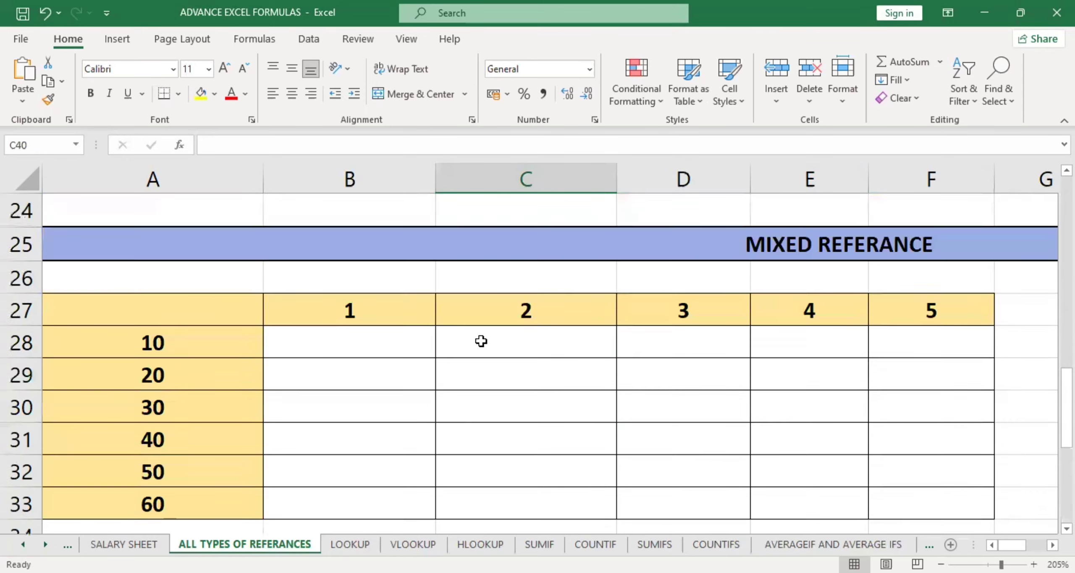
scroll(502, 367, down, 2)
double_click(519, 290)
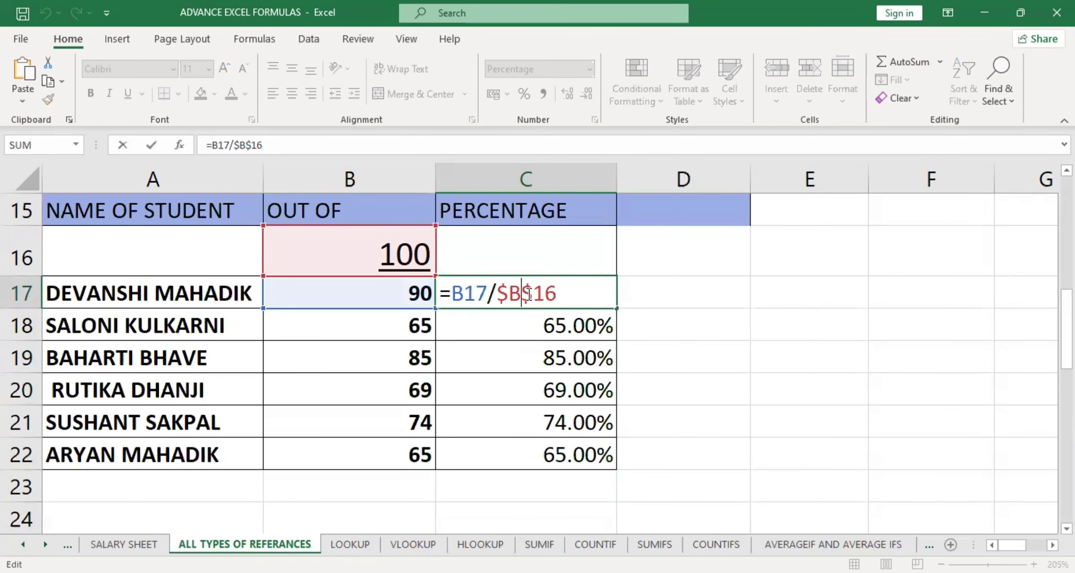
key(Return)
double_click(526, 293)
key(Left)
key(BackSpace)
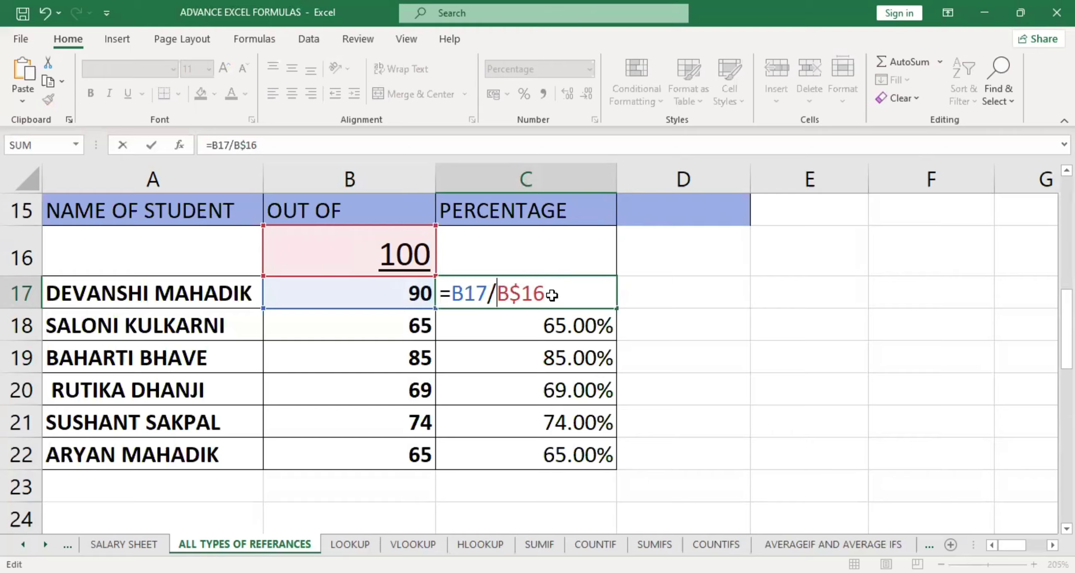
key(Return)
Fill the row-locked C17 formula down to C22 and across row 22 to F22, and inspect the references in F22.
click(597, 293)
drag(621, 309, 953, 451)
click(587, 466)
click(947, 455)
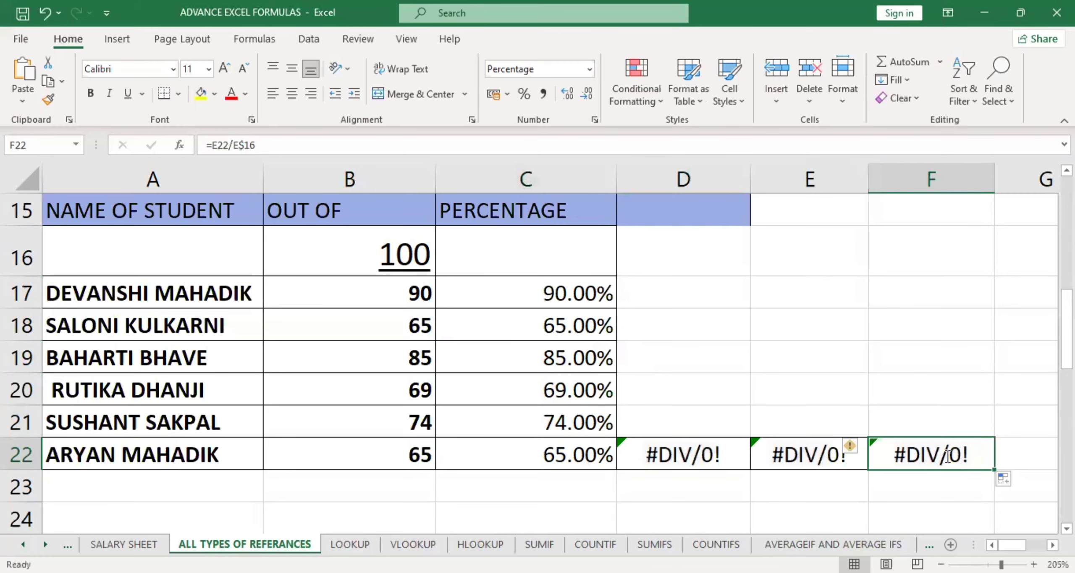
double_click(948, 455)
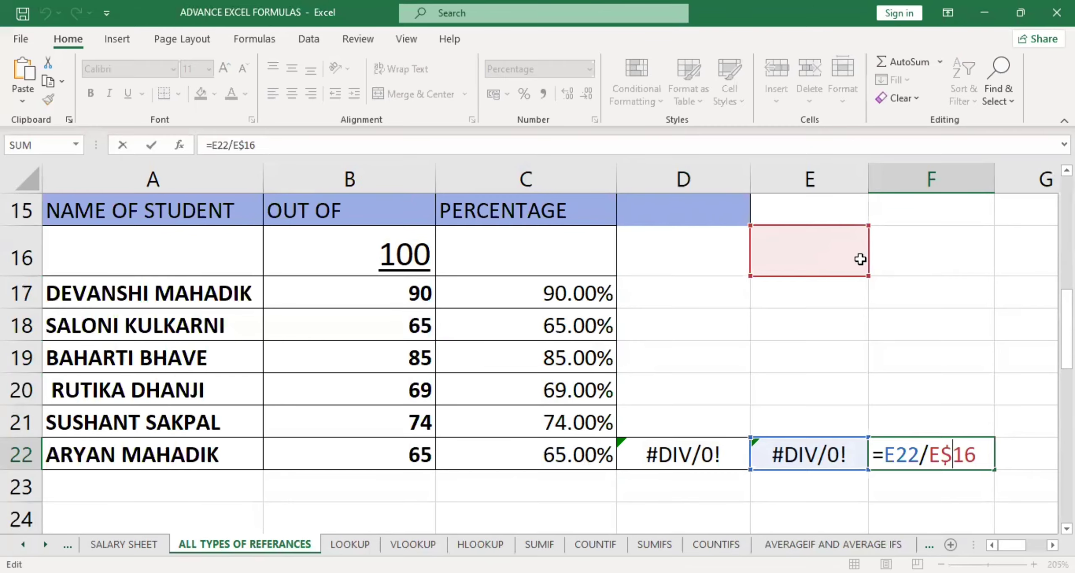
key(Return)
Clear the row-locked formulas copied into D22:F22.
drag(658, 412, 897, 483)
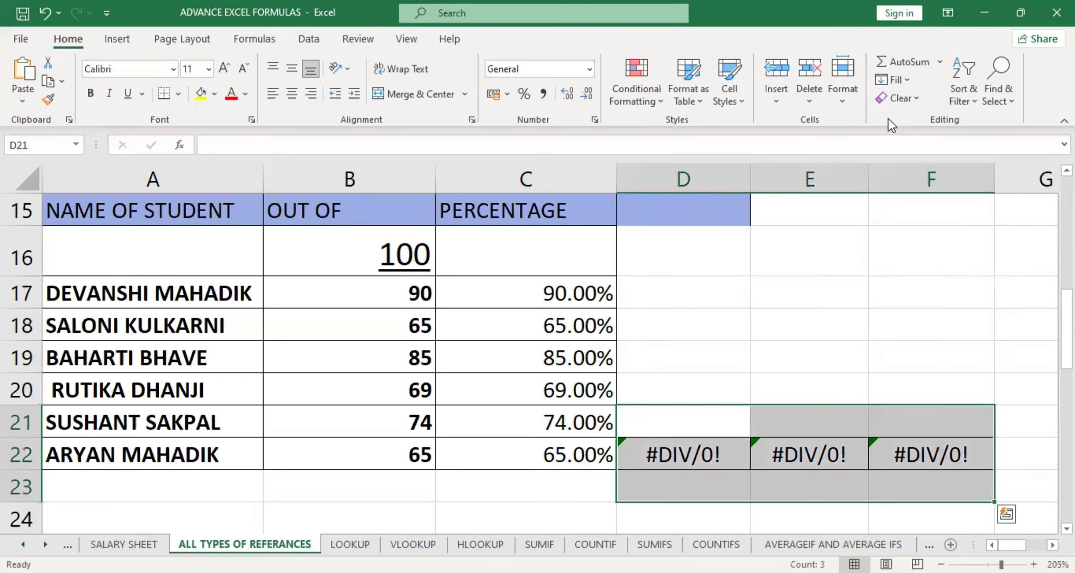
key(Delete)
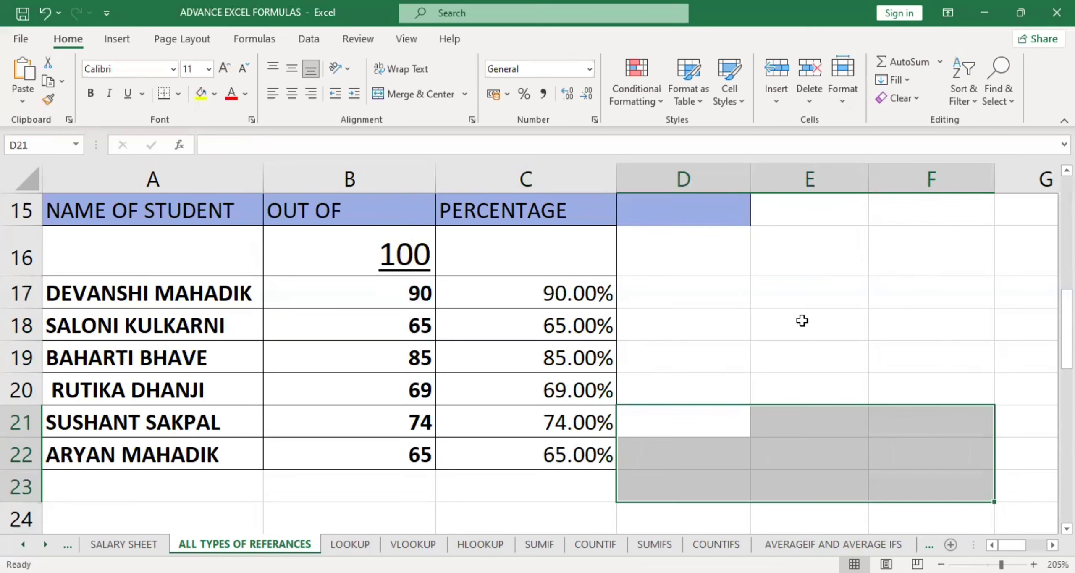
Change the C17 percentage formula to the absolute reference =B17/$B$16.
double_click(561, 294)
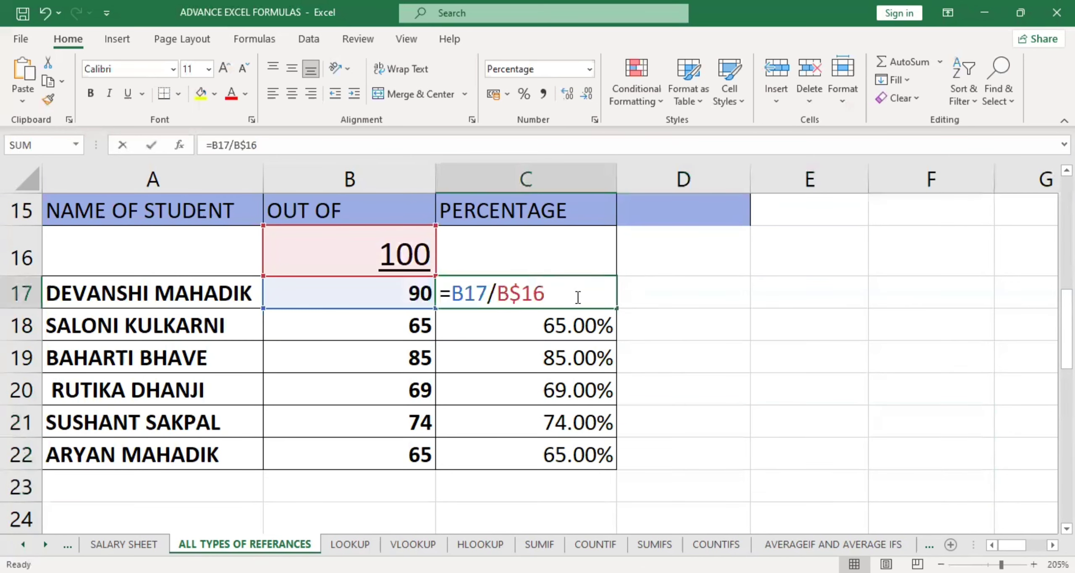
click(522, 289)
key(BackSpace)
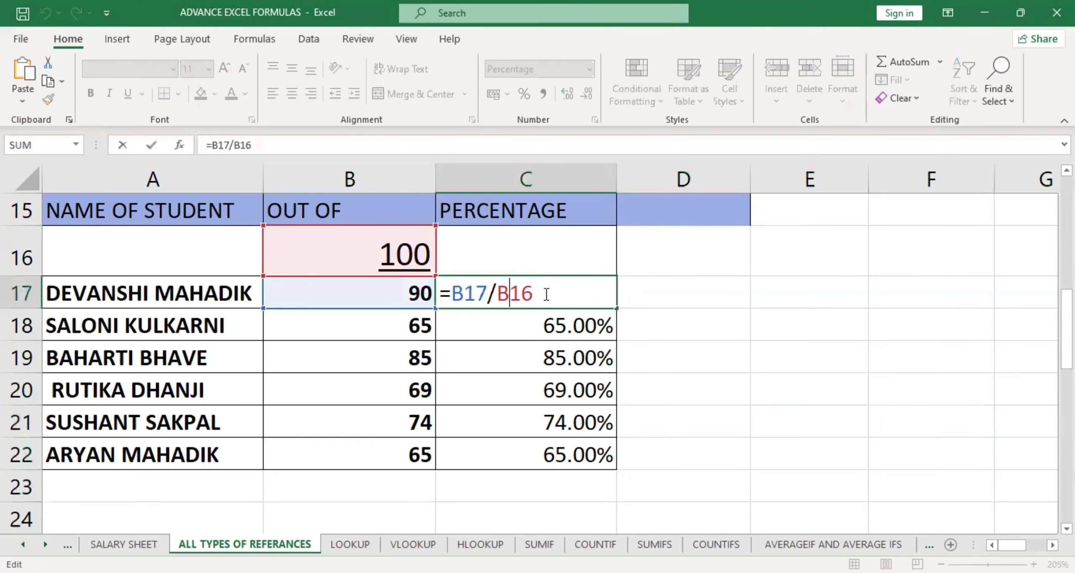
click(586, 301)
key(F4)
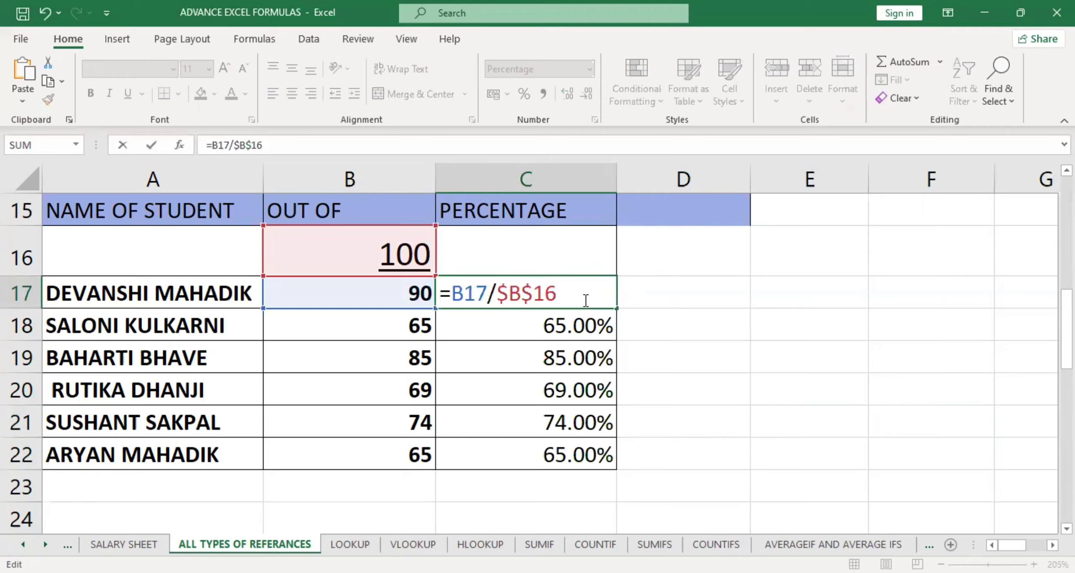
key(Return)
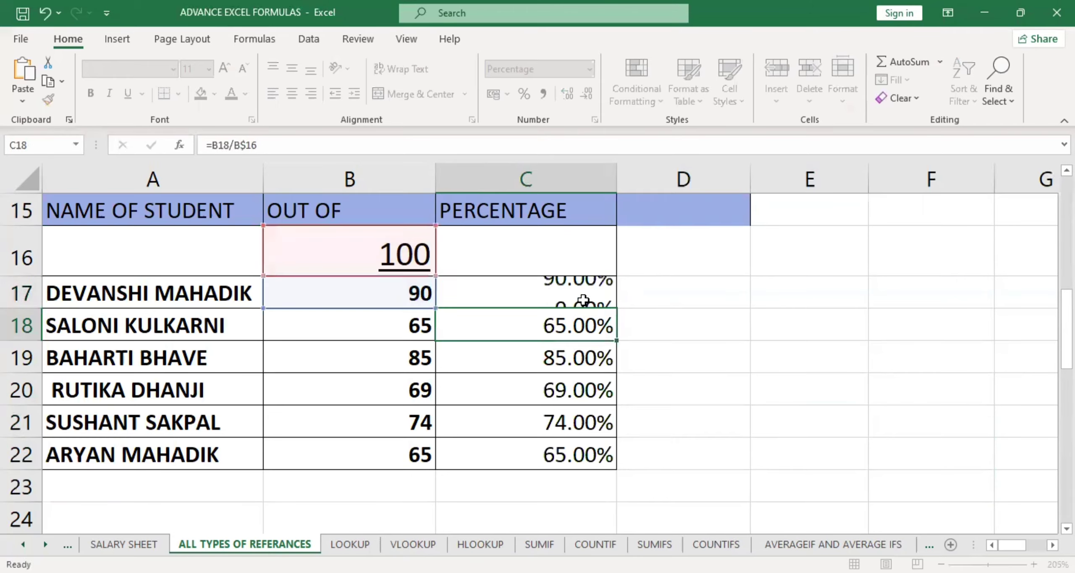
Change the C17 formula to the mixed reference =B17/$B16 so that only the column is locked.
double_click(585, 301)
click(539, 293)
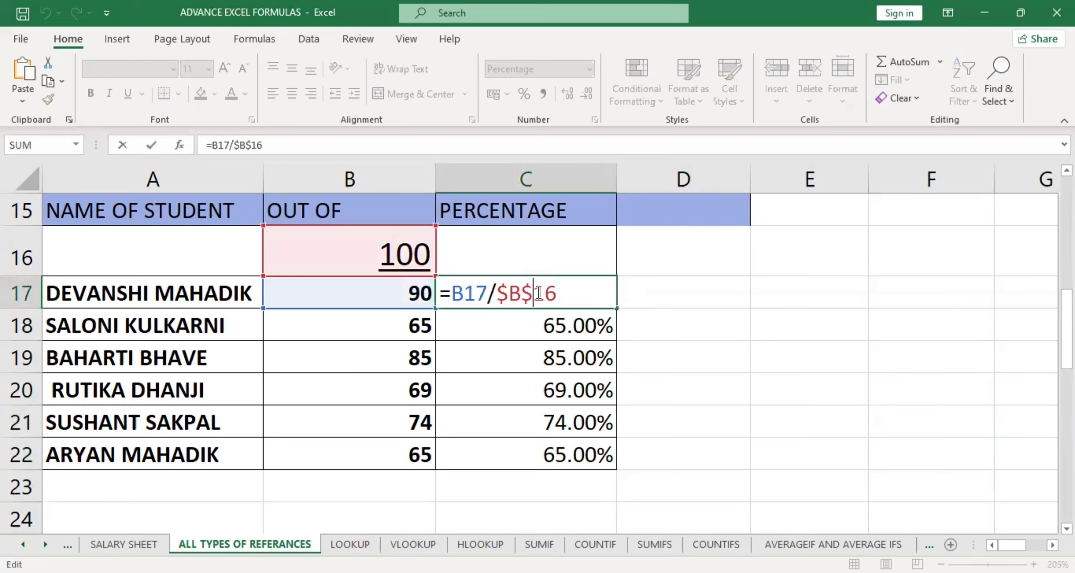
key(BackSpace)
key(Left)
key(BackSpace)
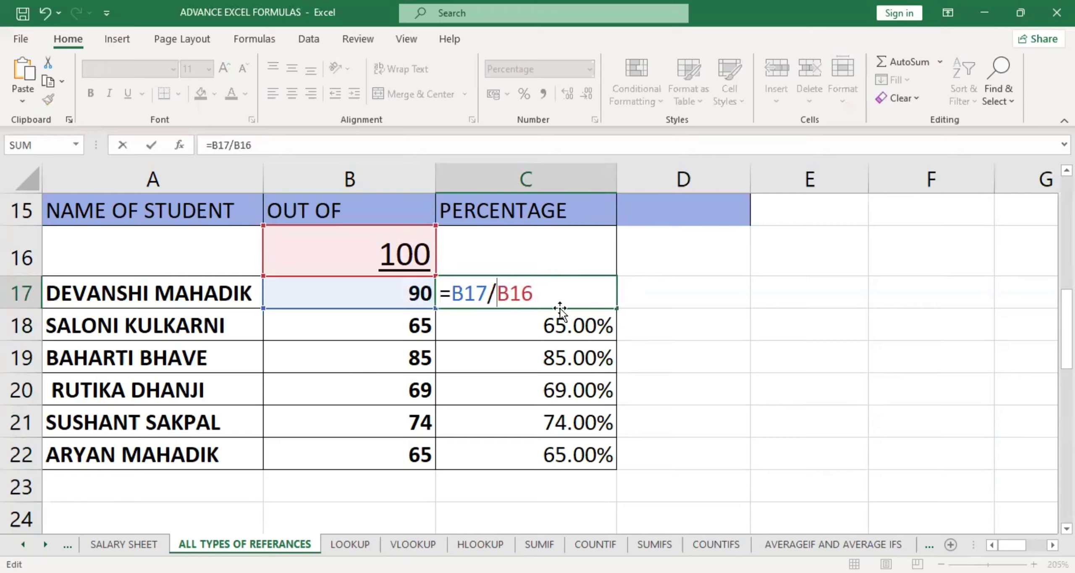
text($)
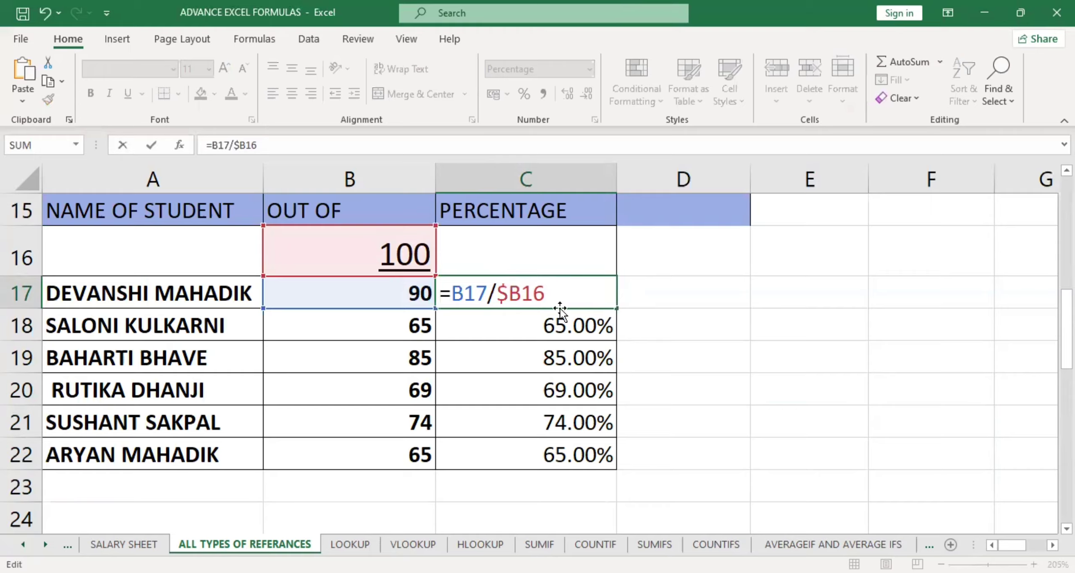
key(Return)
Clear the percentages in C18:C22 and fill the column-locked formula =B17/$B16 from C17 down to C22.
drag(559, 315, 565, 458)
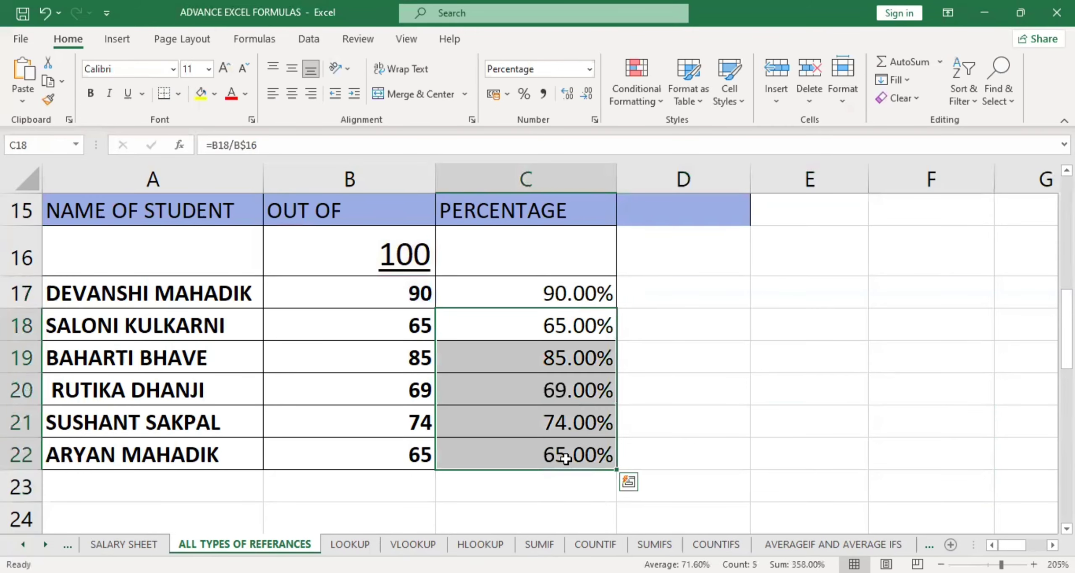
key(Delete)
click(547, 283)
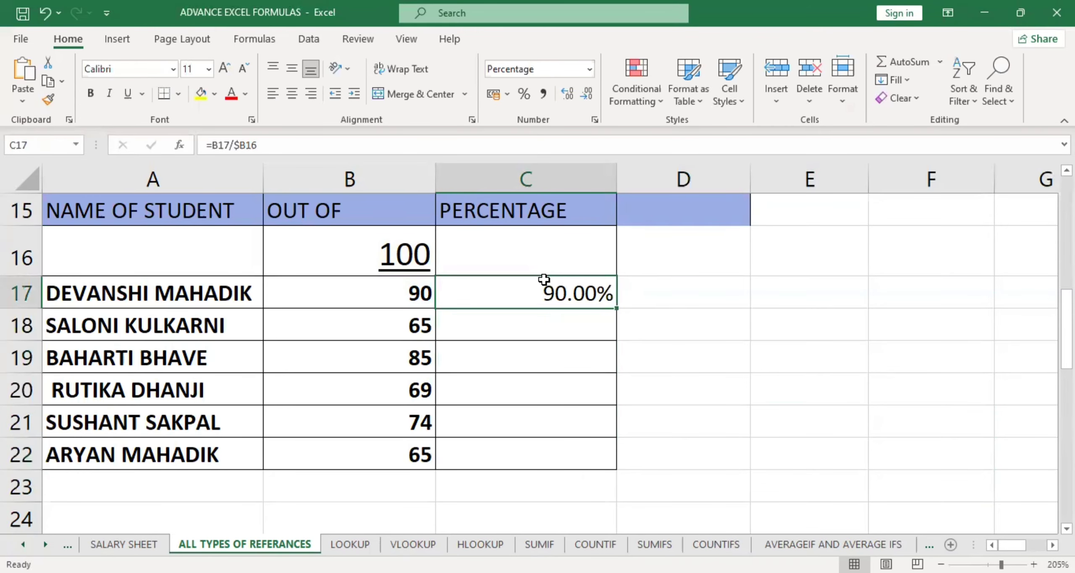
double_click(547, 283)
click(516, 294)
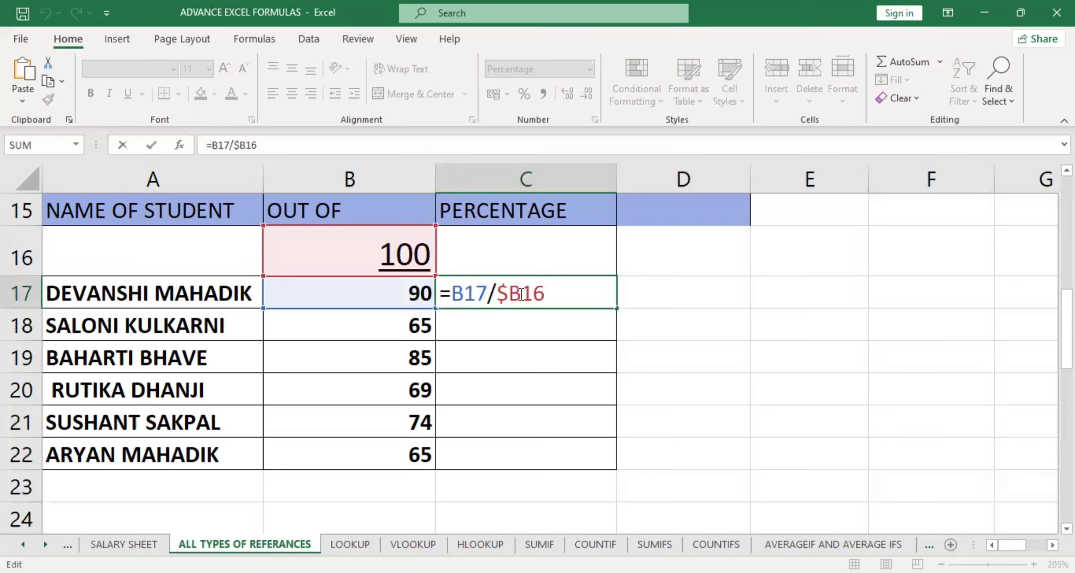
key(BackSpace)
text($)
key(Return)
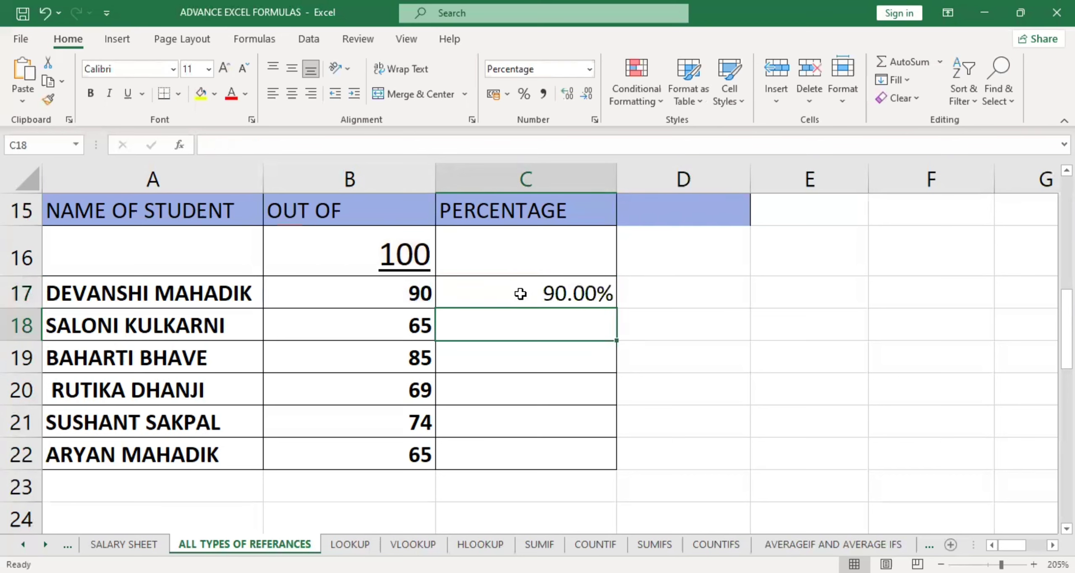
click(488, 295)
drag(617, 309, 617, 469)
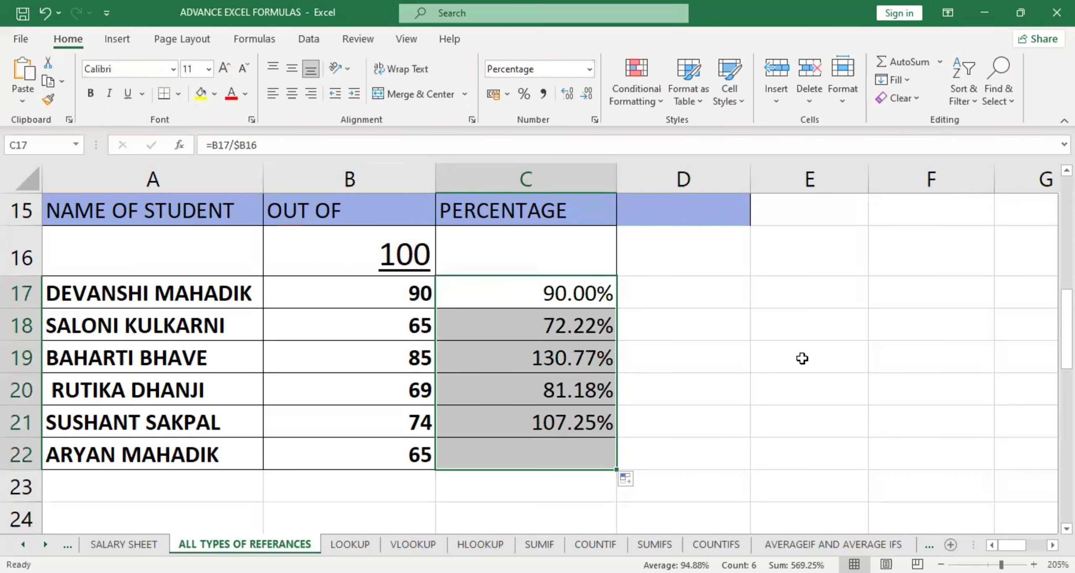
Remove the column lock from the C17 formula to make it =B17/B16, and clear C18:C22.
double_click(546, 294)
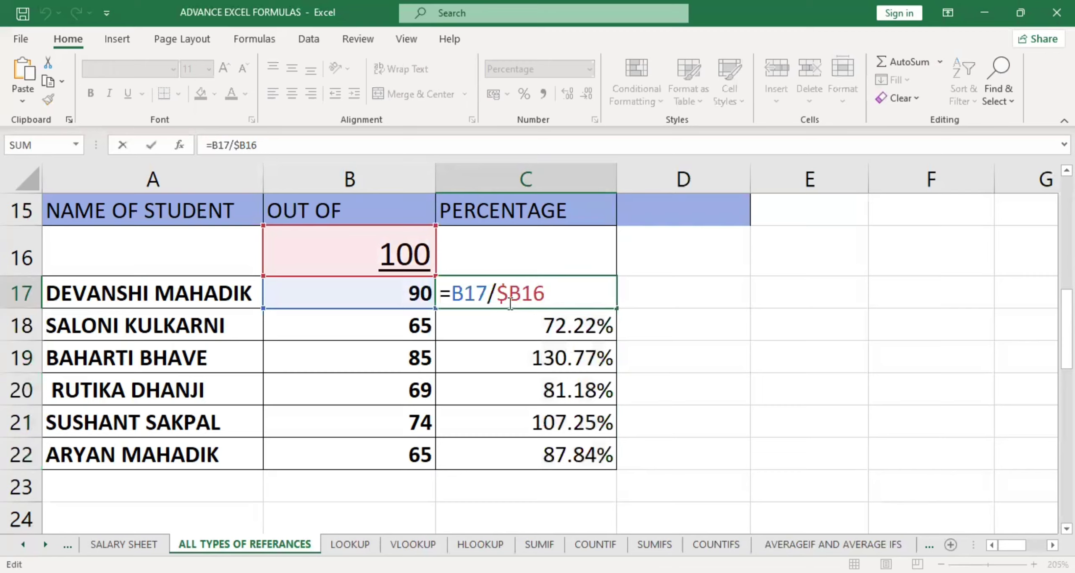
key(BackSpace)
key(Return)
drag(525, 314, 533, 460)
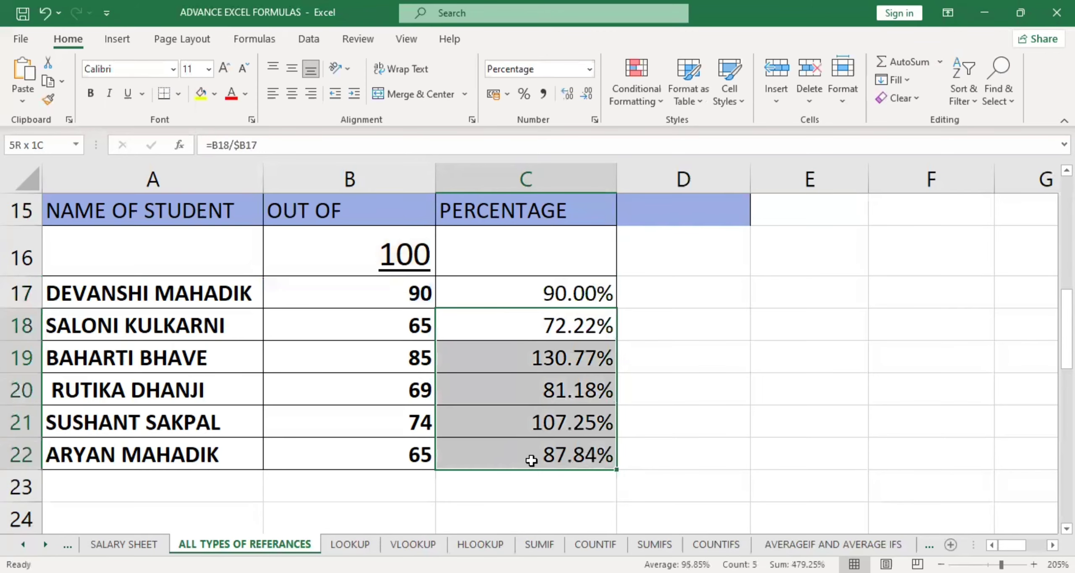
key(Delete)
Lock only the row of the divisor in C17 as =B17/B$16 and fill the formula down to C22.
click(563, 292)
double_click(533, 294)
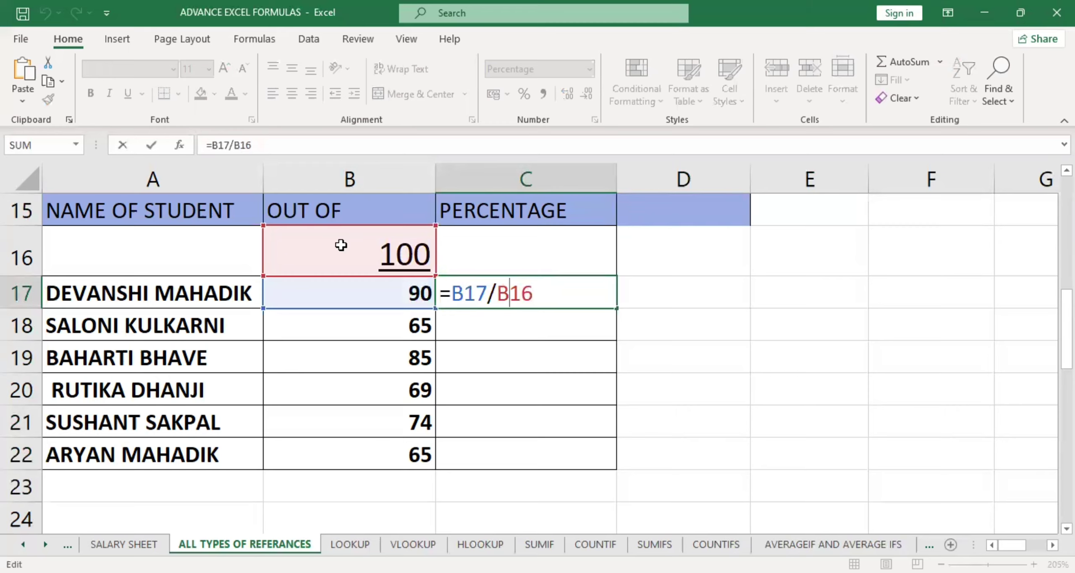
text($)
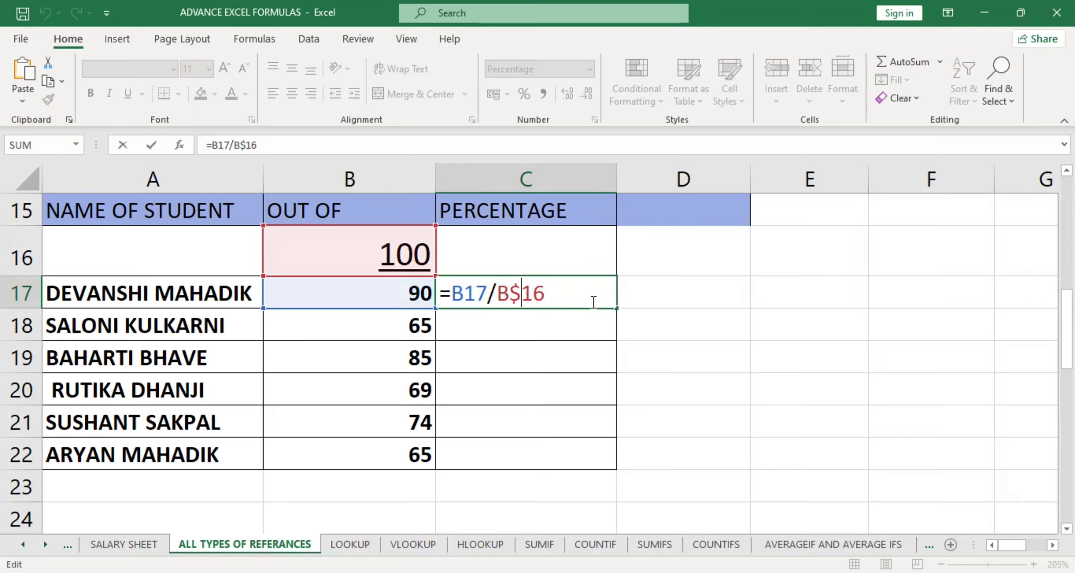
key(ctrl+Return)
drag(617, 309, 618, 465)
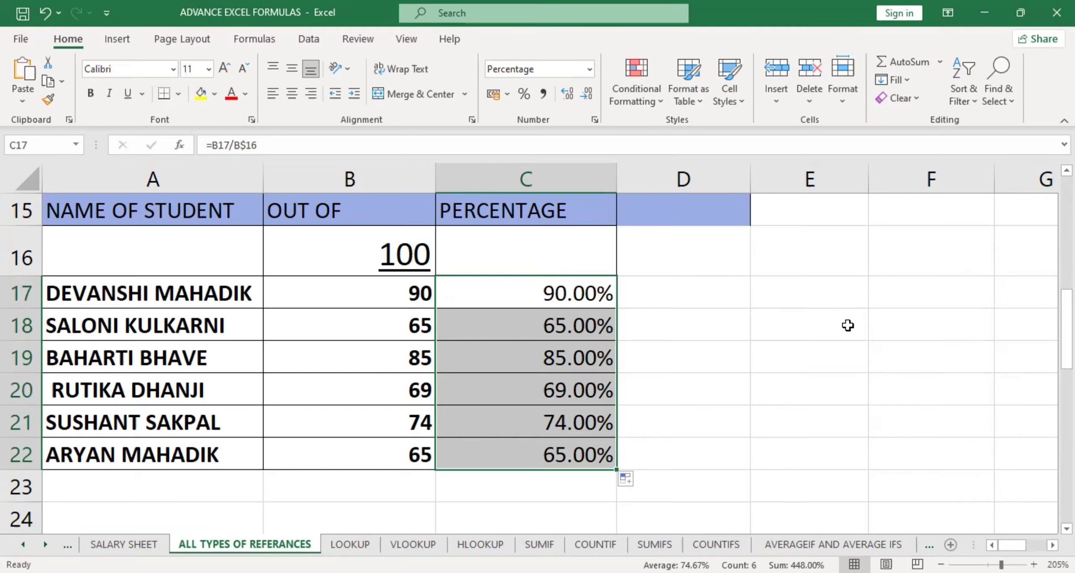
In the Mixed Referance table, trace row heading 20 and column heading 2 to their intersection in C29.
scroll(849, 324, down, 4)
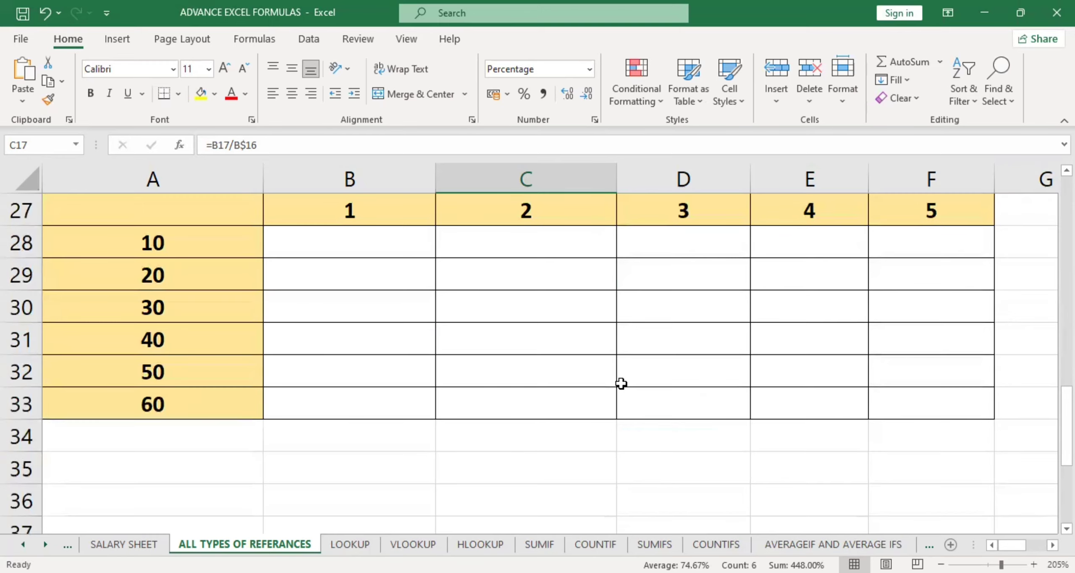
scroll(621, 384, up, 1)
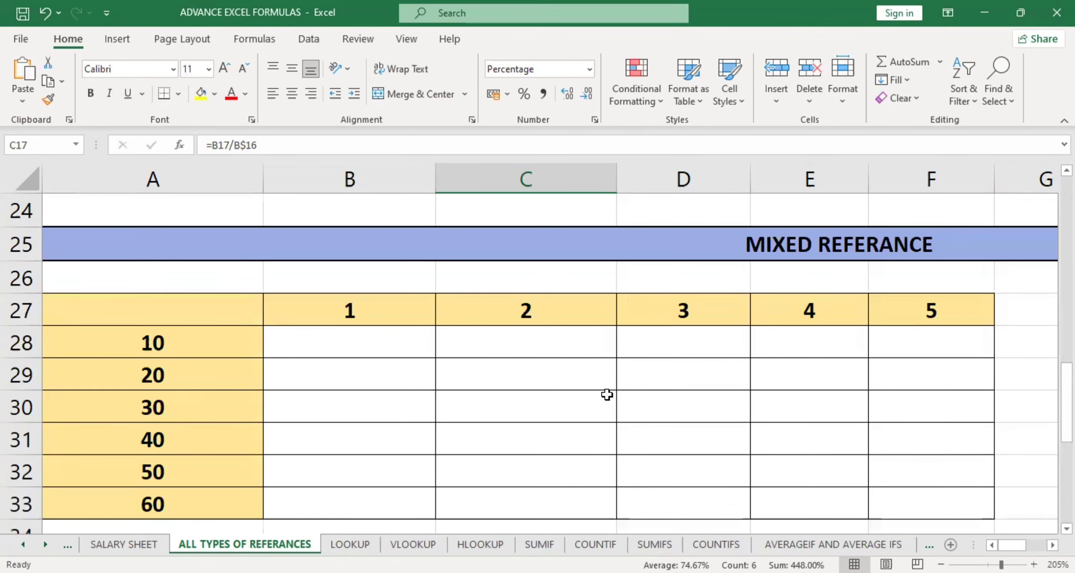
click(491, 346)
click(494, 375)
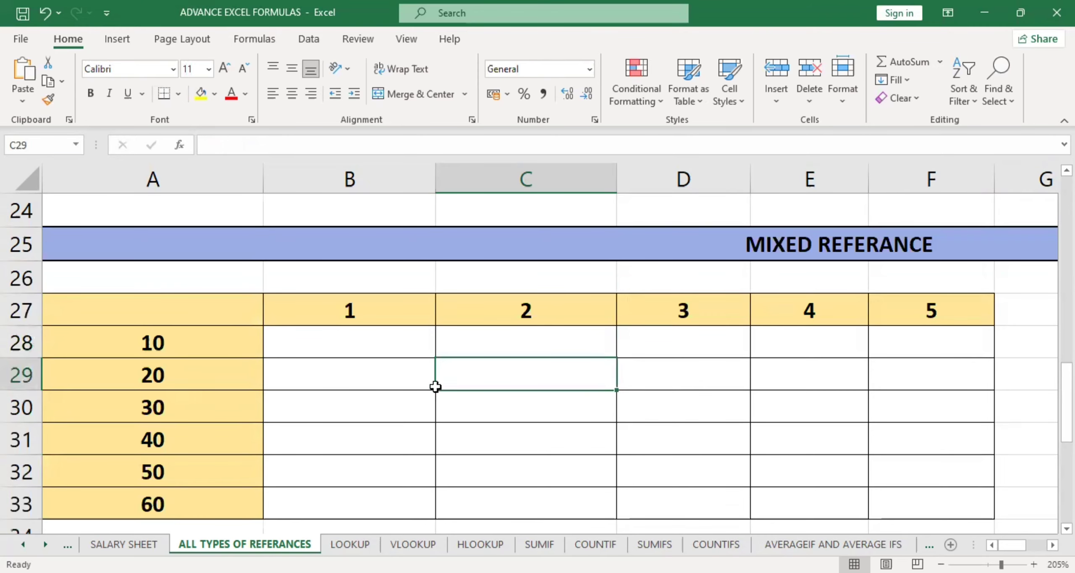
drag(217, 381, 504, 377)
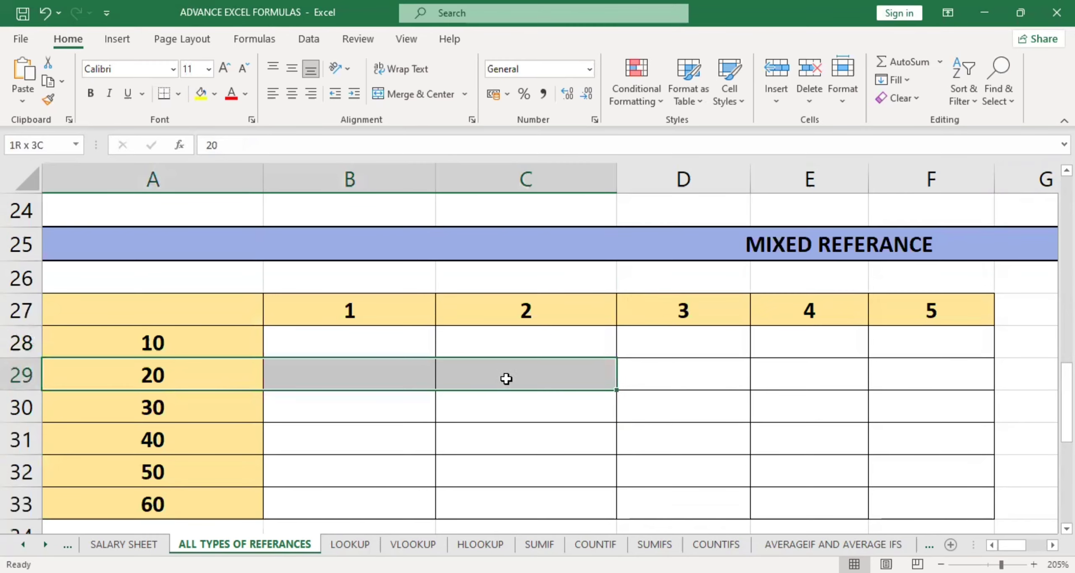
drag(526, 312, 531, 374)
click(532, 374)
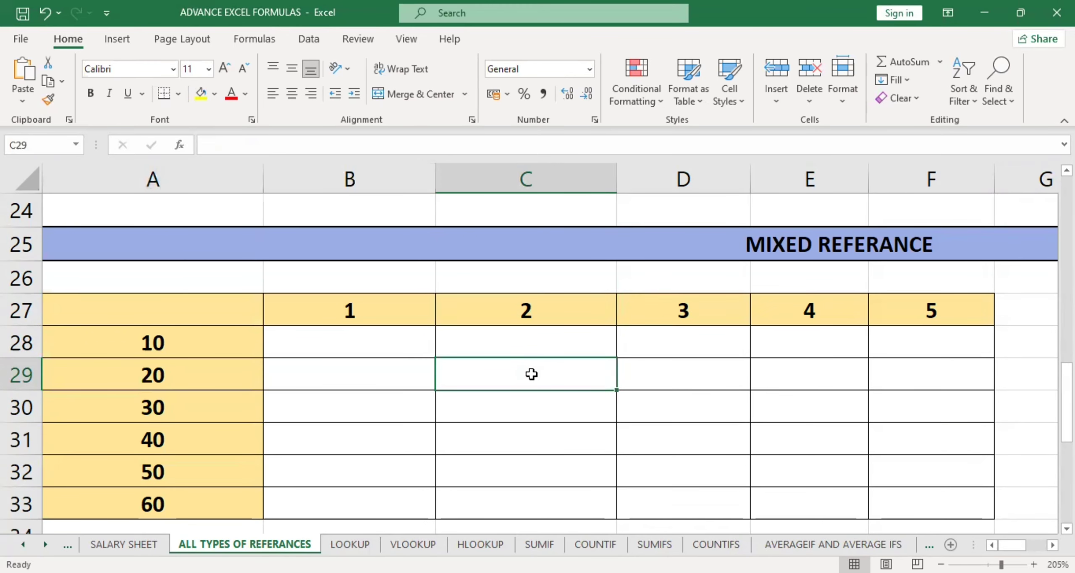
drag(228, 360, 468, 361)
drag(518, 307, 518, 376)
click(518, 375)
Trace the row and column headings that meet in D33 and F30 of the multiplication table.
click(660, 501)
click(659, 311)
drag(665, 437, 665, 492)
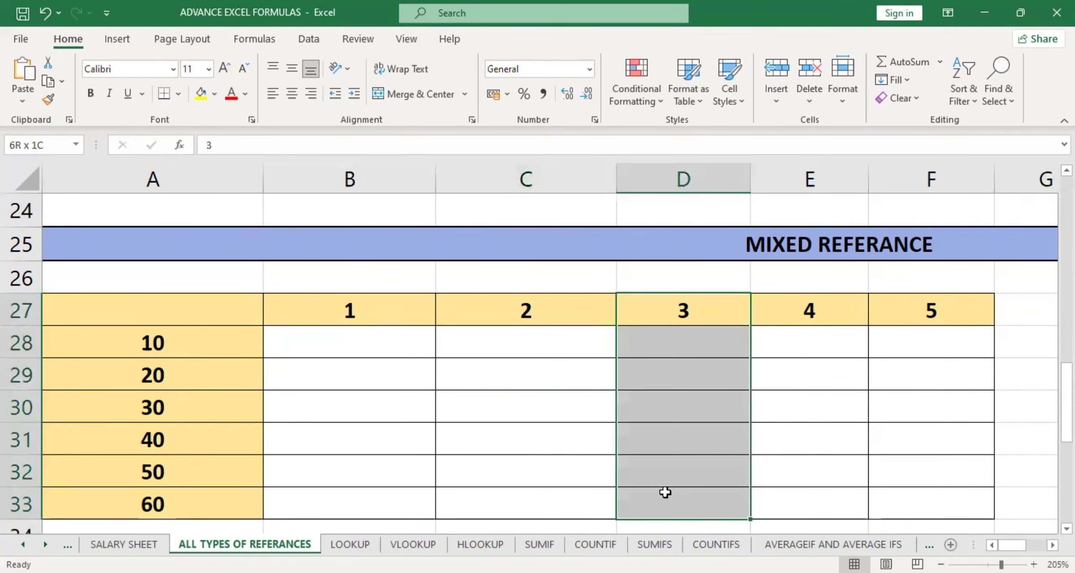
drag(235, 508, 646, 501)
click(646, 501)
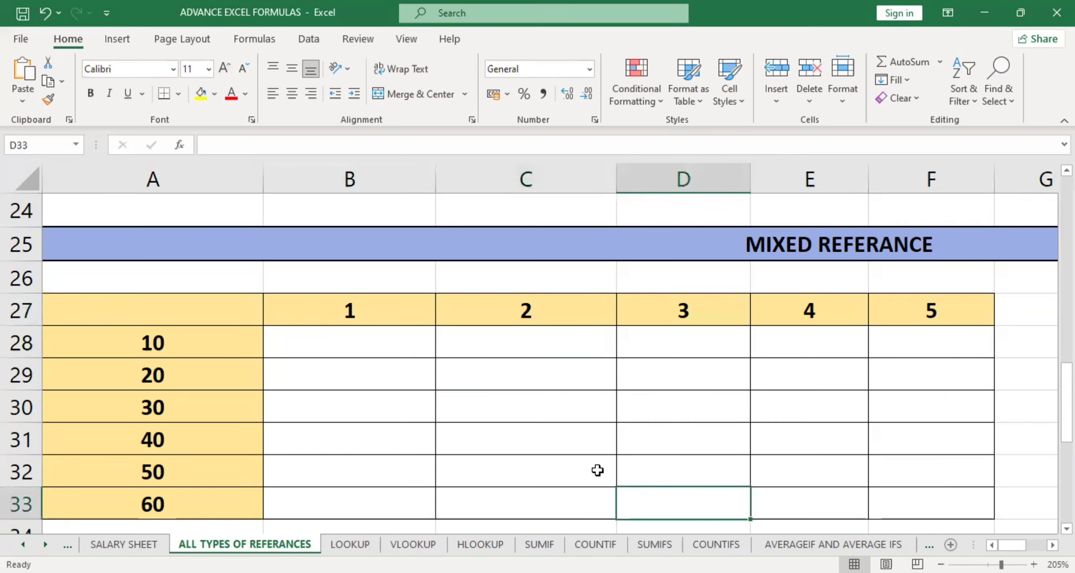
click(910, 404)
drag(918, 300, 919, 406)
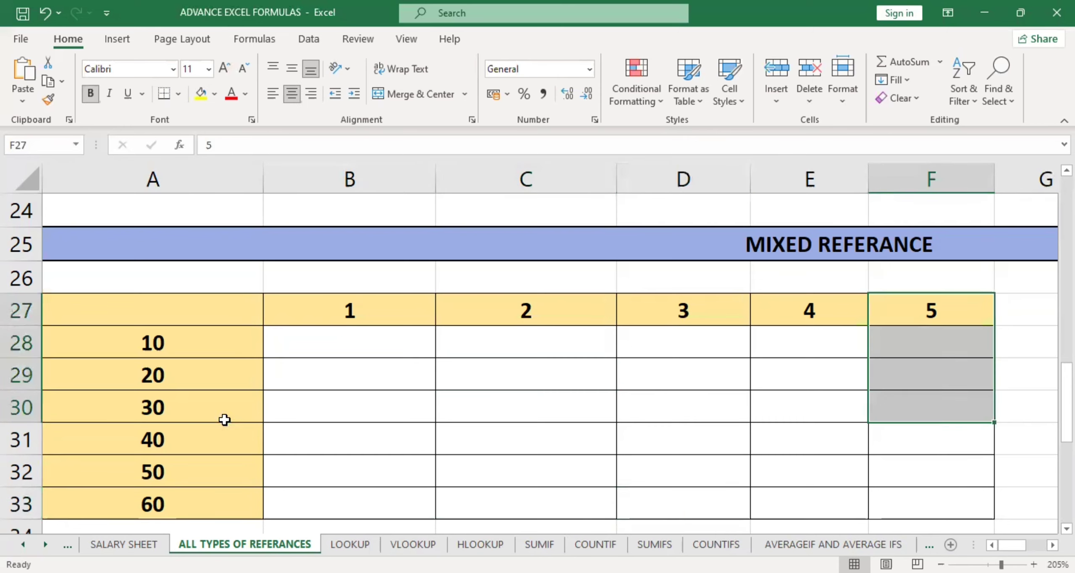
click(184, 406)
drag(680, 427, 919, 407)
click(920, 408)
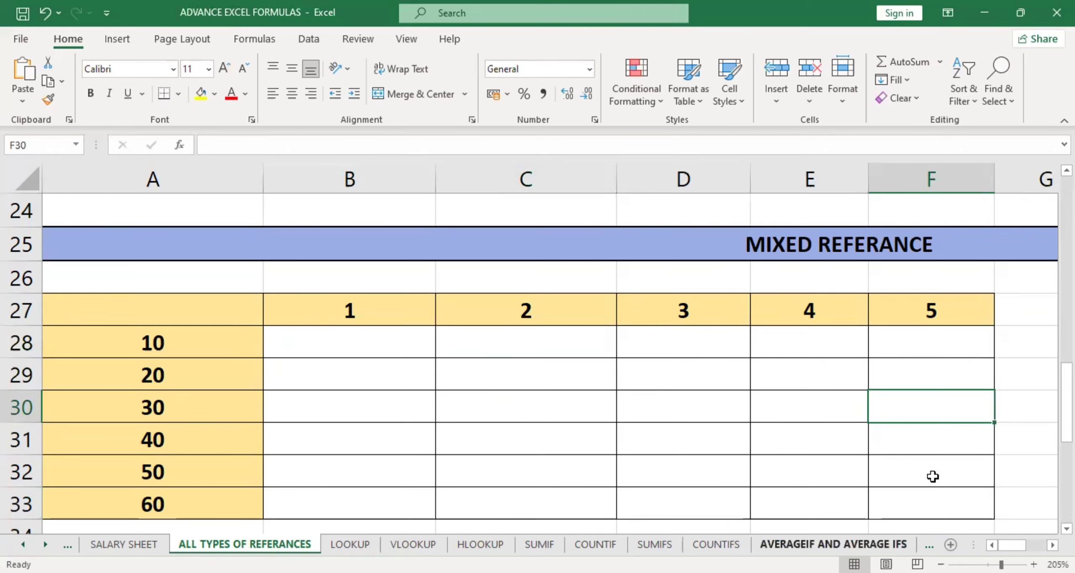
Enter the relative multiplication formula =A28*B27 in B28.
click(370, 345)
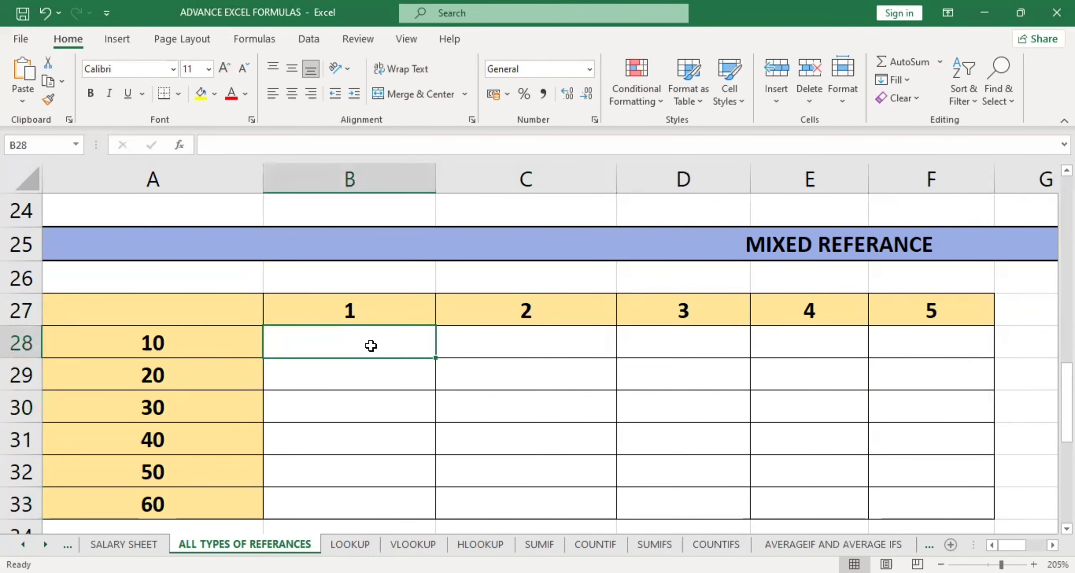
text(=)
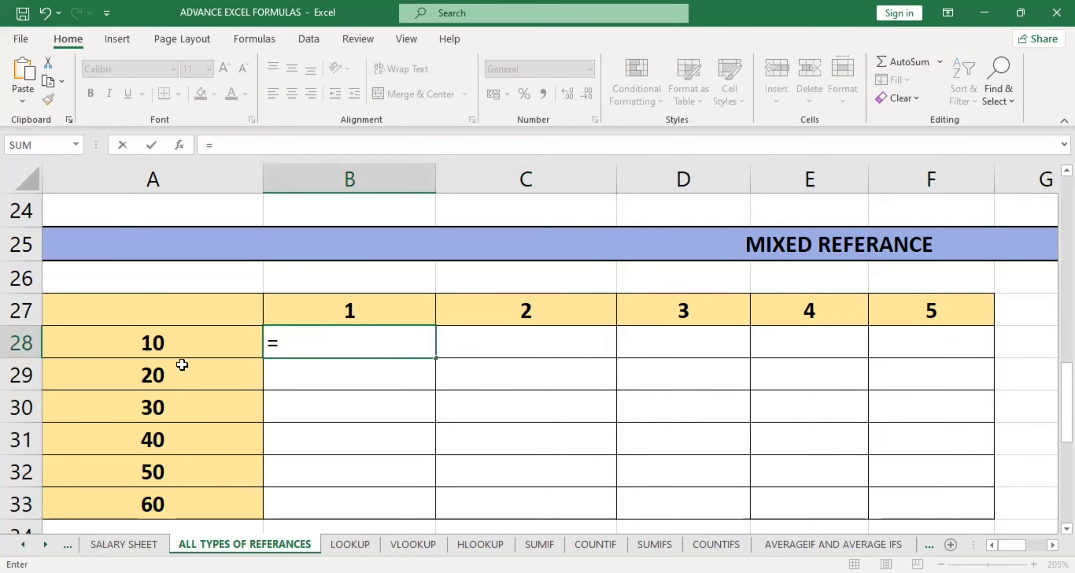
click(170, 349)
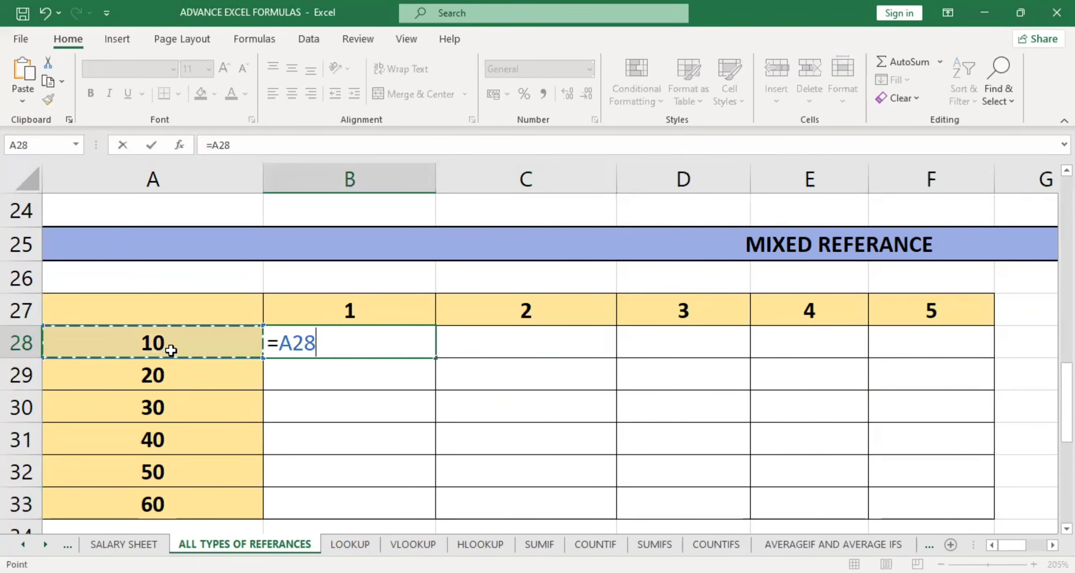
text(*)
click(317, 313)
key(Return)
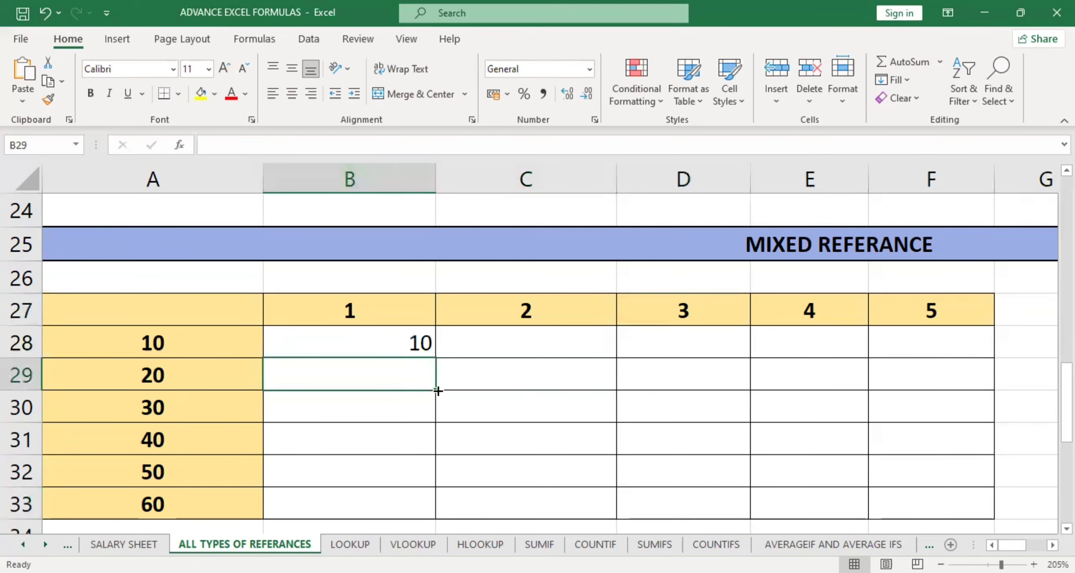
Fill the relative B28 formula down to B33 and inspect the references in B31.
click(422, 339)
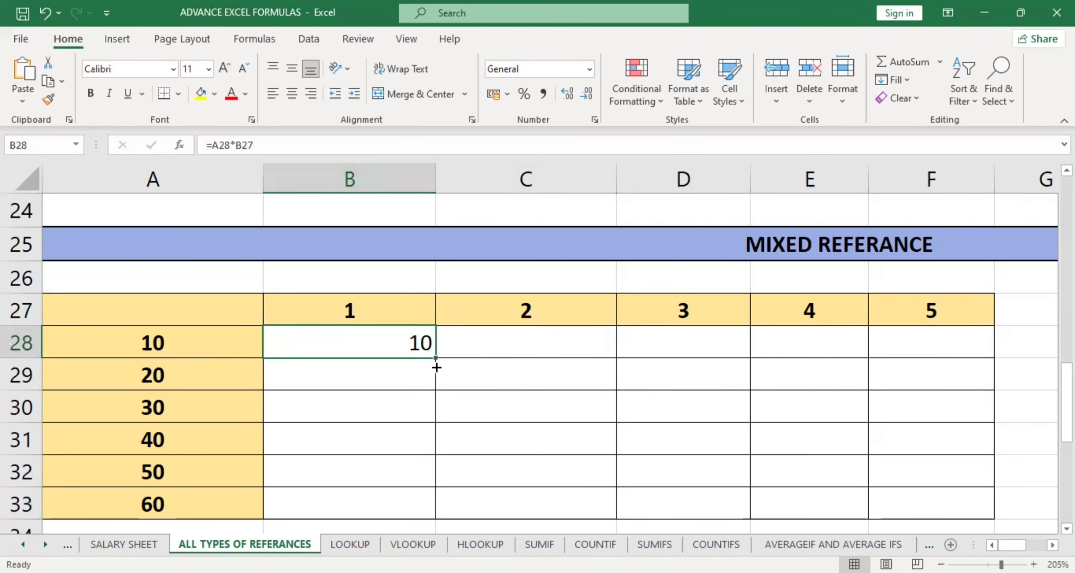
drag(436, 361, 438, 510)
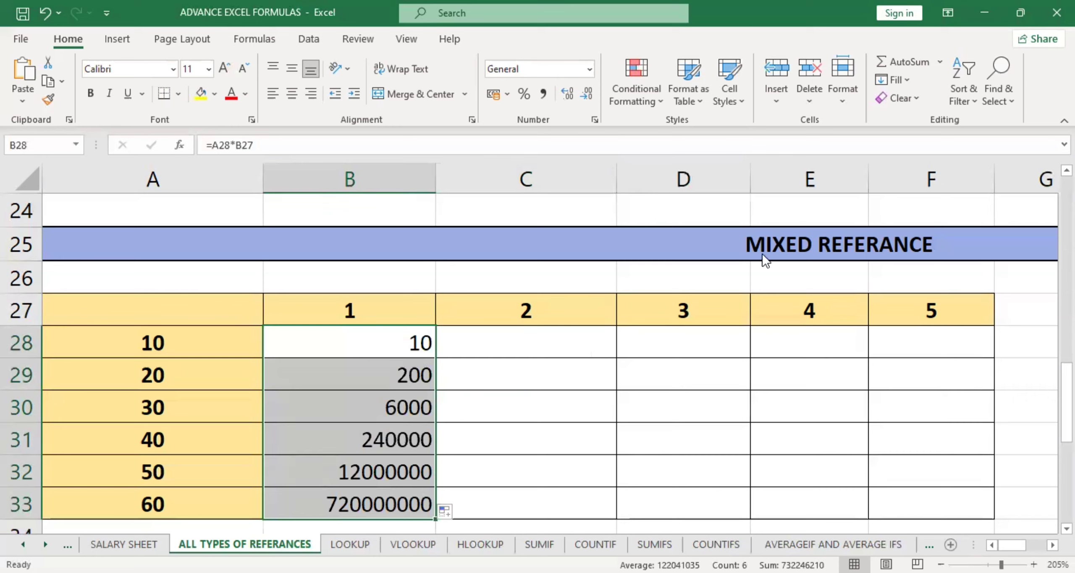
click(519, 377)
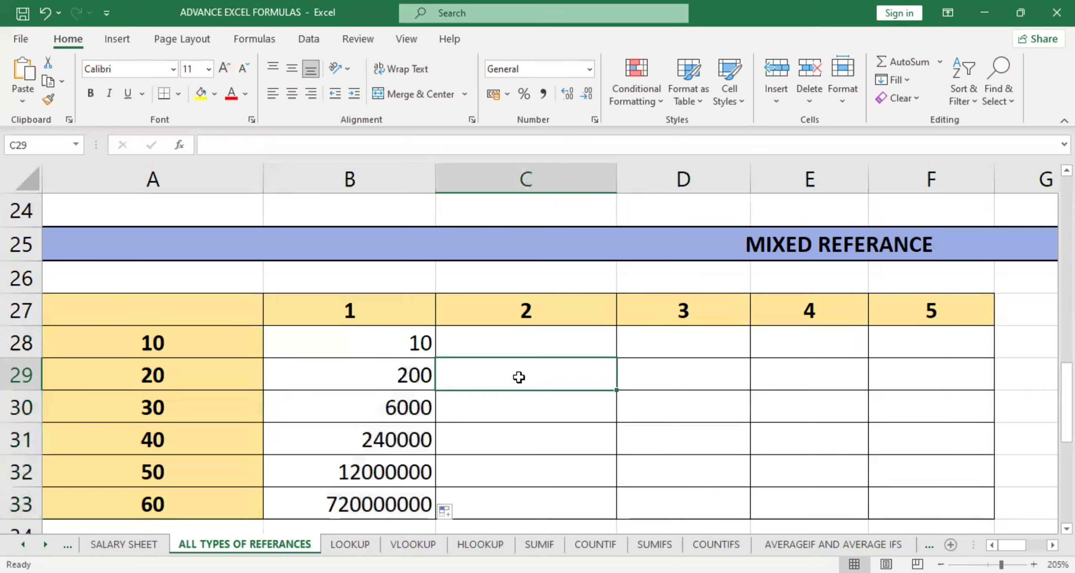
click(353, 437)
double_click(353, 437)
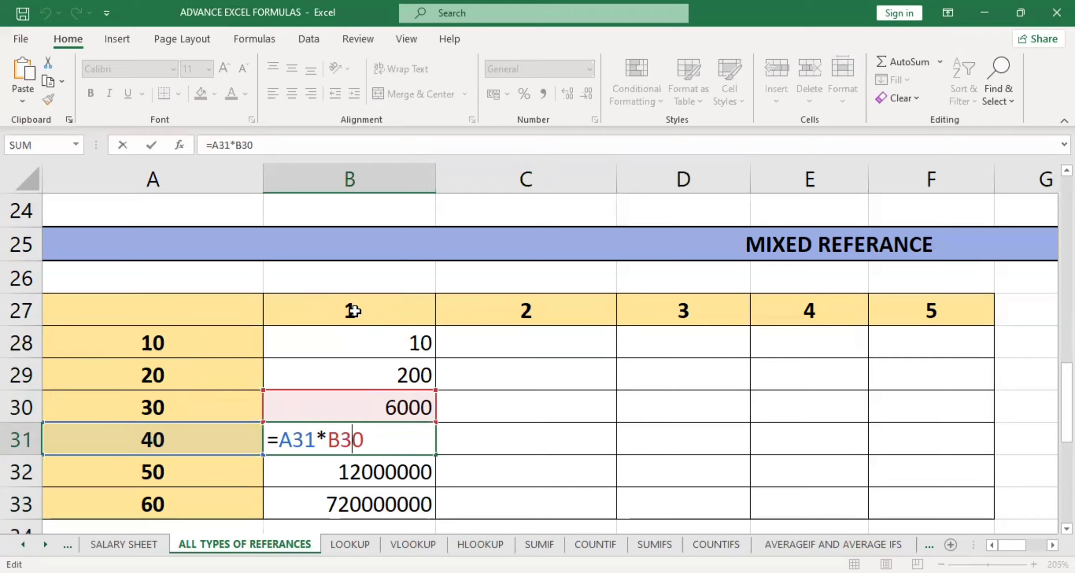
key(Return)
Clear the copied formulas in B29:B33 and reselect the original formula in B28.
click(424, 378)
drag(416, 418, 432, 504)
key(Delete)
click(424, 353)
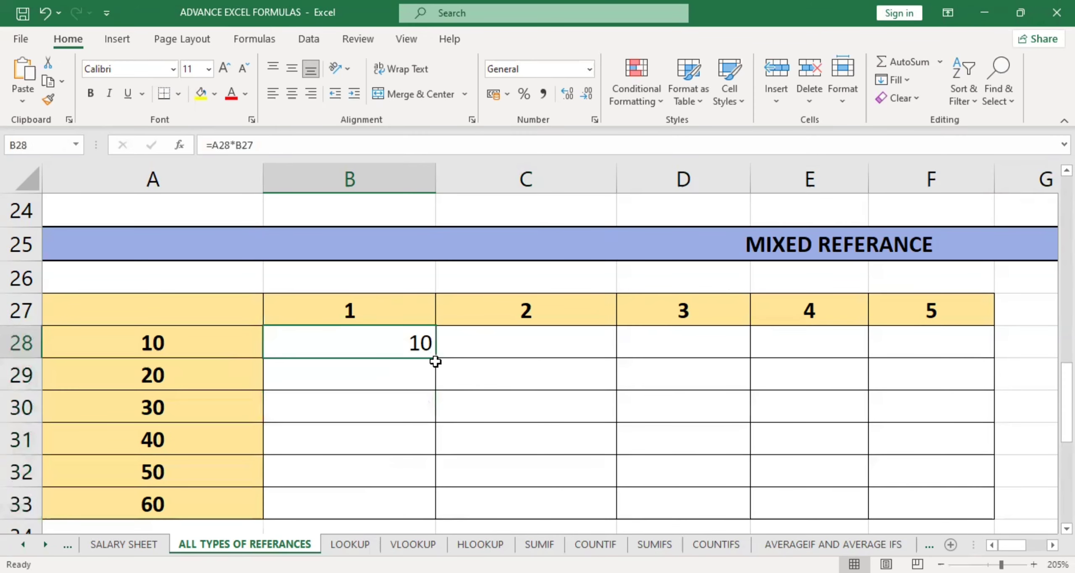
Fill the relative B28 formula across to F28 and check the copied formulas in D28, E28 and F28 against their column headings.
drag(436, 358, 955, 357)
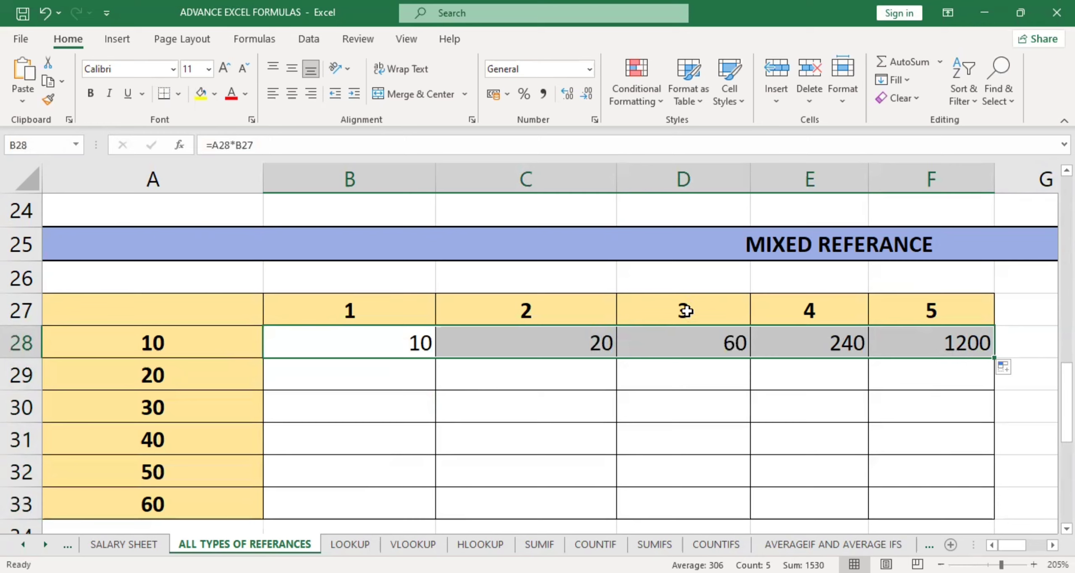
drag(684, 320, 695, 347)
click(695, 347)
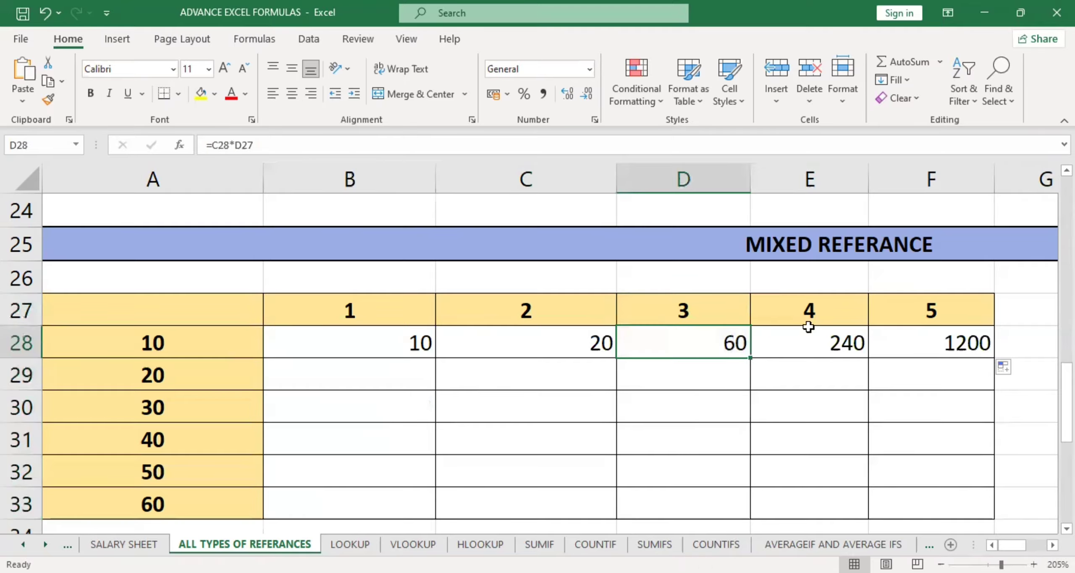
drag(811, 318, 826, 350)
click(826, 349)
drag(897, 310, 898, 341)
click(899, 341)
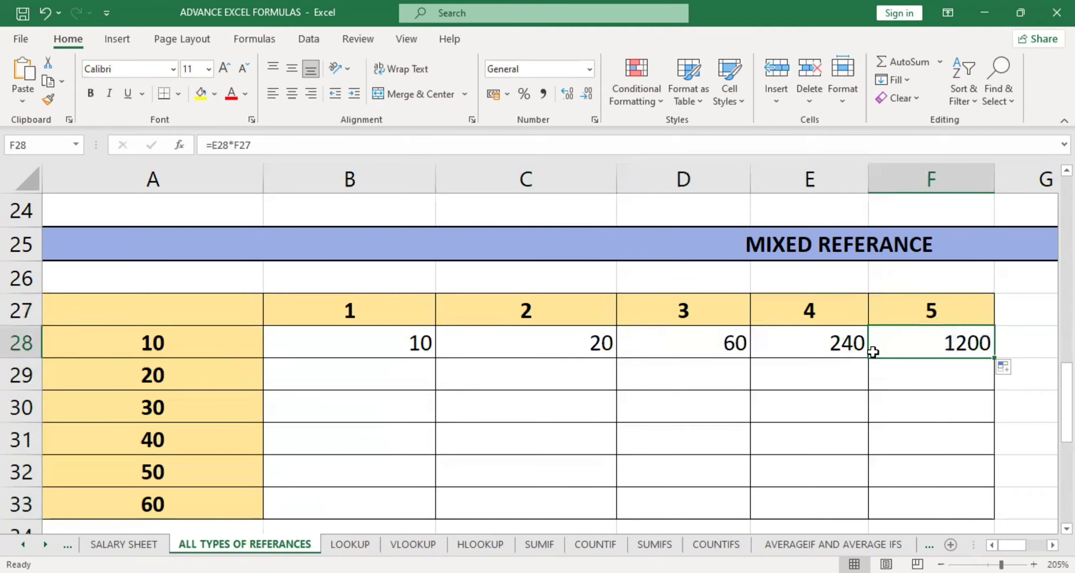
Inspect the cell references used by the copied formulas in C28 and E28.
double_click(504, 341)
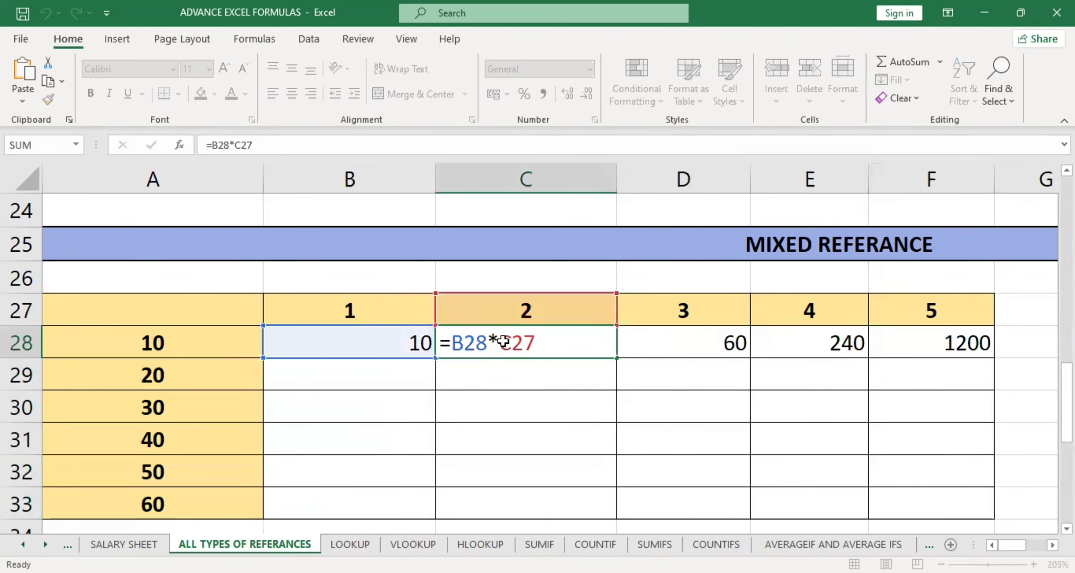
key(Return)
drag(523, 336, 893, 349)
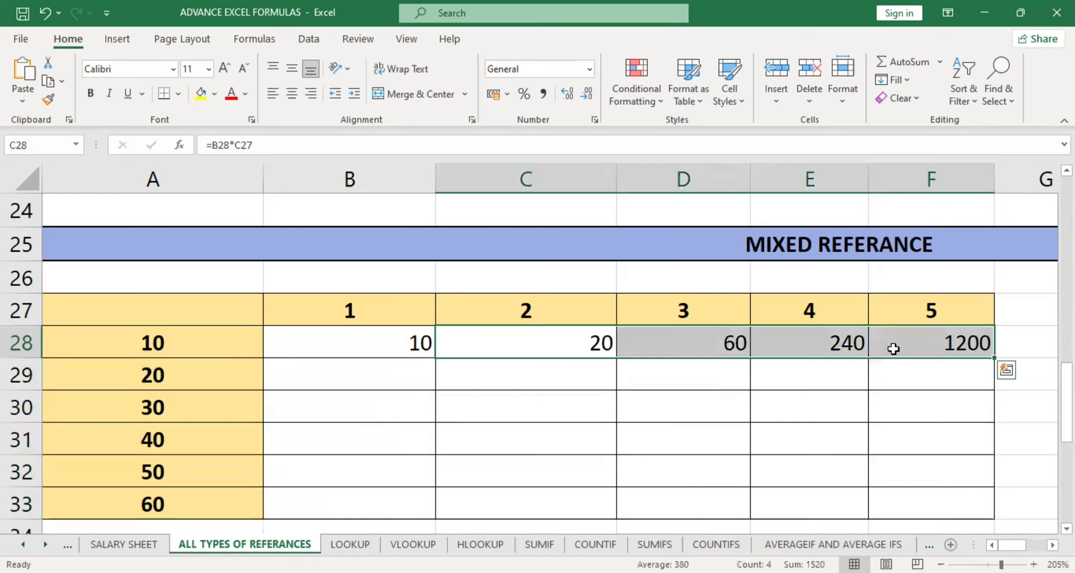
double_click(793, 343)
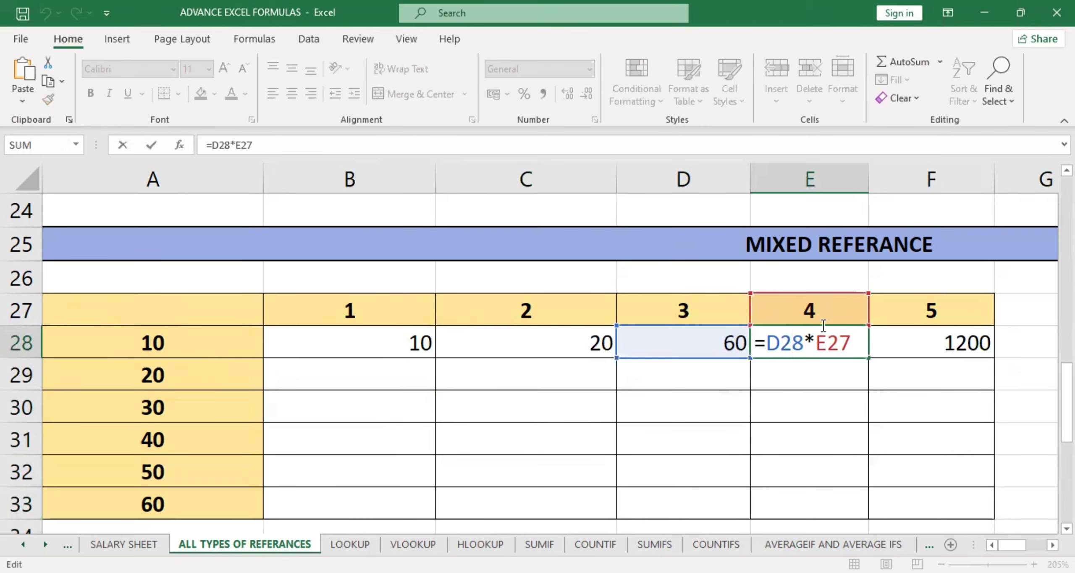
key(Return)
Clear the copied formulas in C28:F28 and review the references of the original formula in B28.
drag(509, 348, 907, 338)
key(Delete)
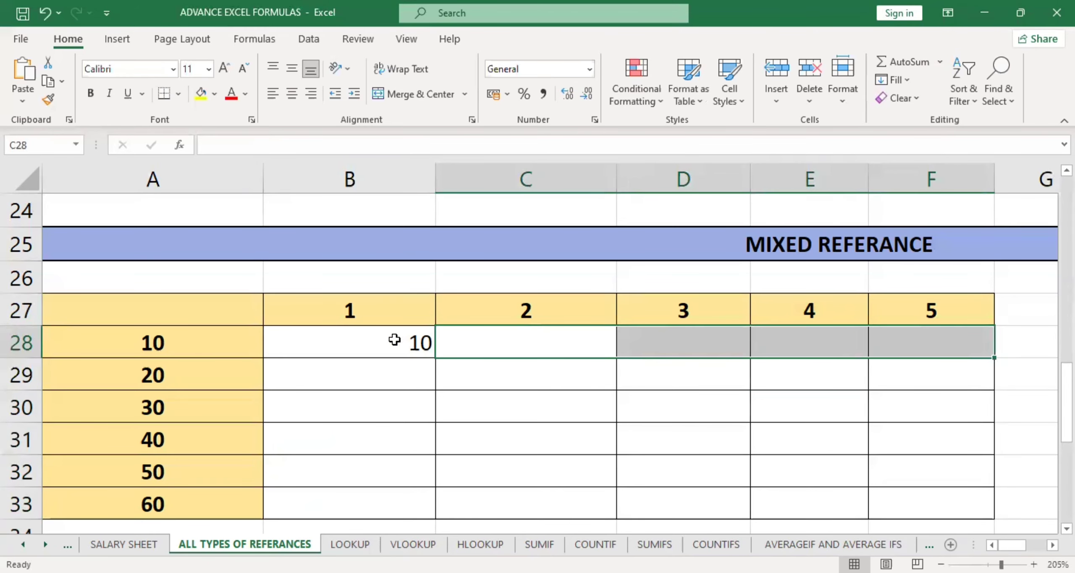
double_click(365, 352)
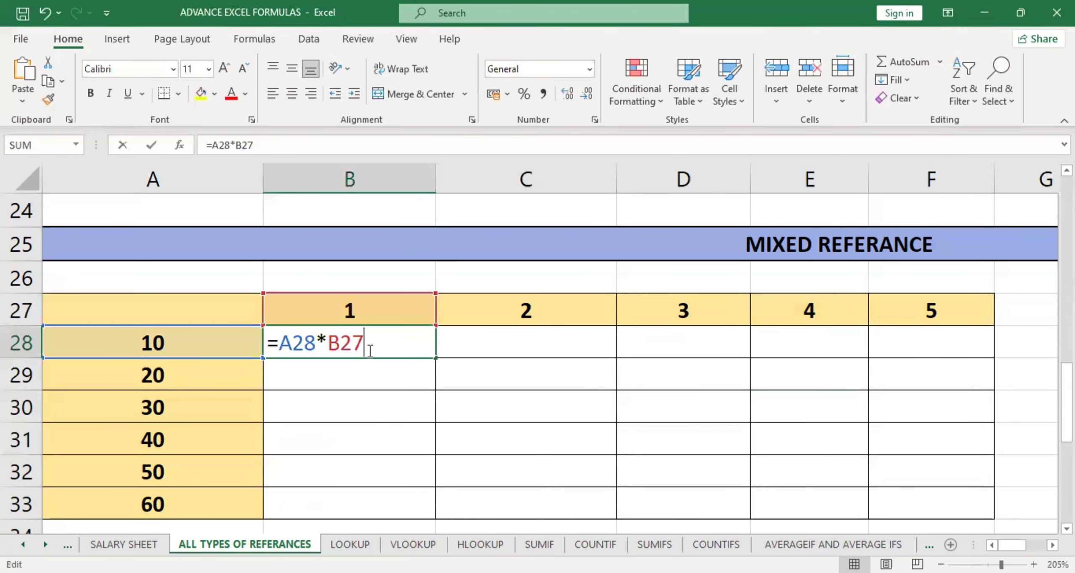
click(285, 345)
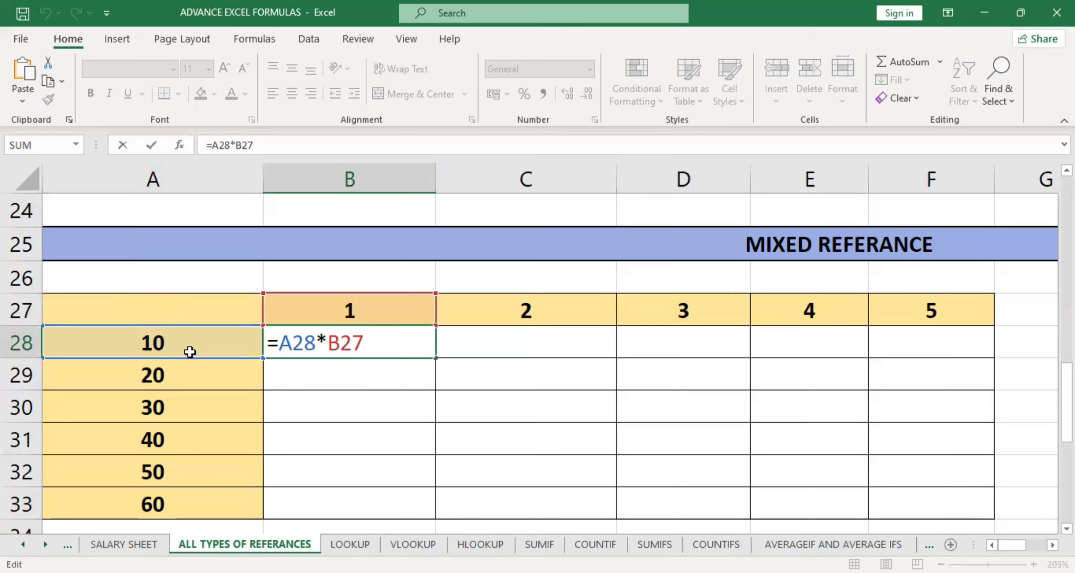
key(Return)
Trace across row 28 from A28 to show how the A28 reference would shift when the formula is copied sideways.
drag(206, 343, 685, 343)
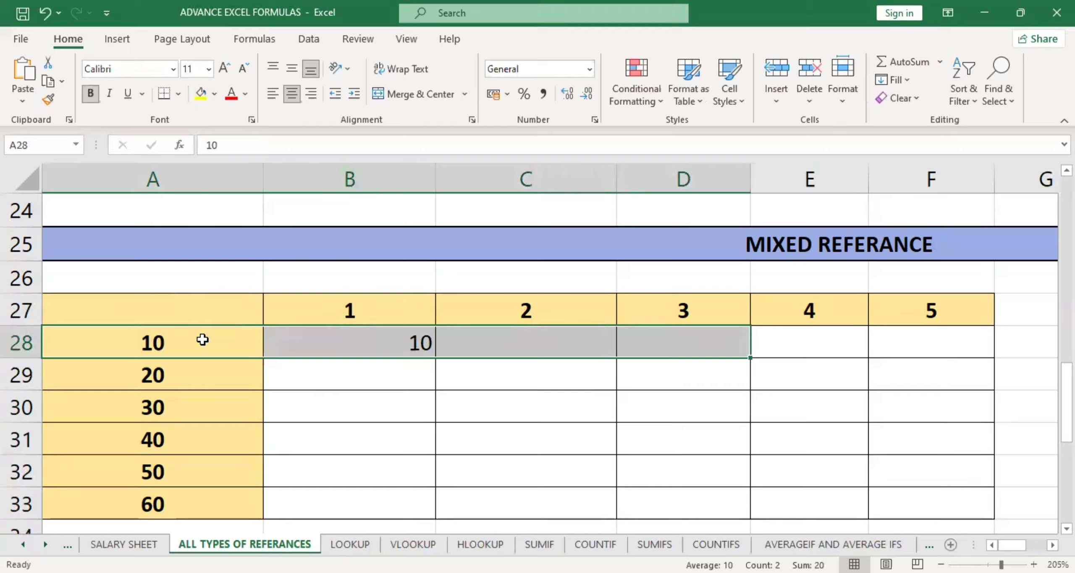
click(214, 339)
drag(288, 341, 530, 341)
click(416, 336)
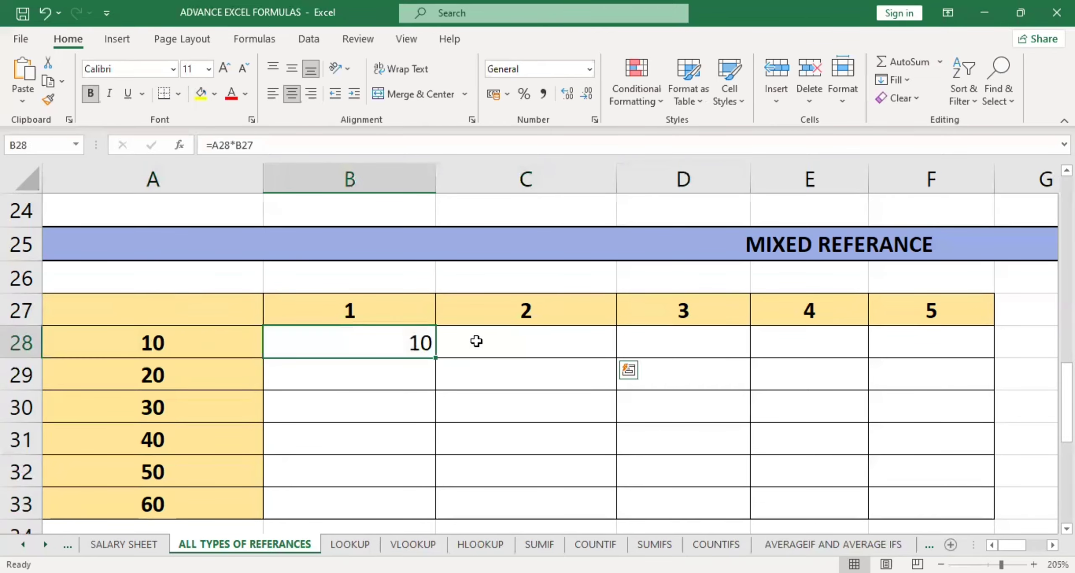
click(519, 343)
click(742, 342)
click(808, 341)
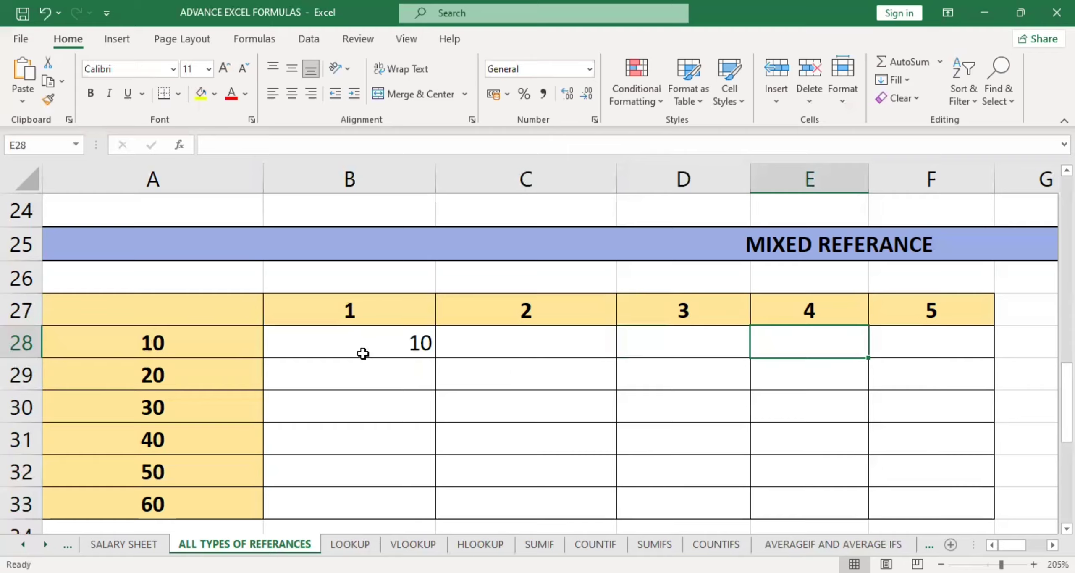
click(162, 344)
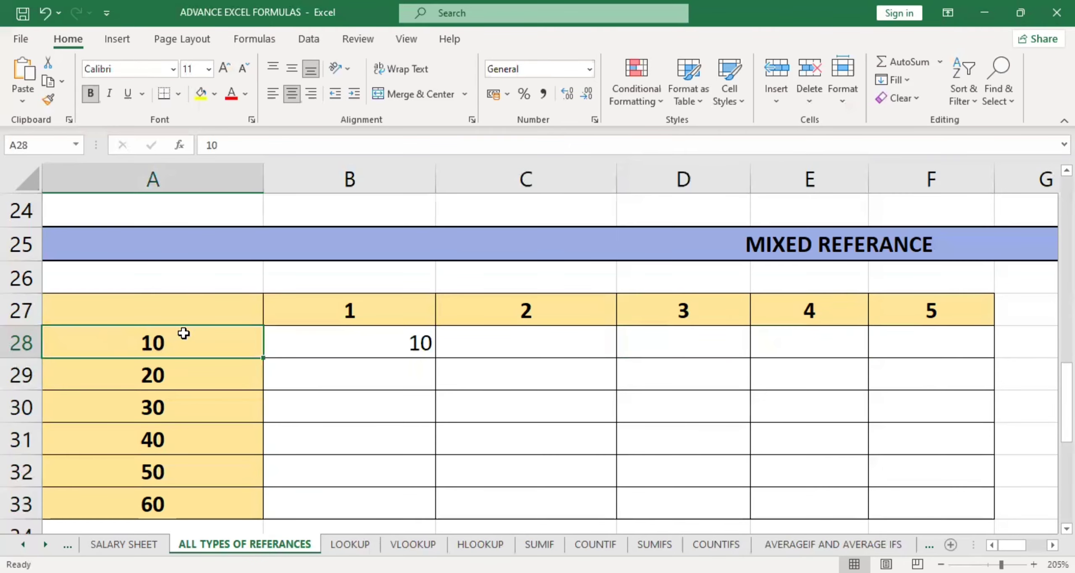
Lock column A and row 27 in the B28 formula so that it reads =$A28*B$27.
double_click(319, 343)
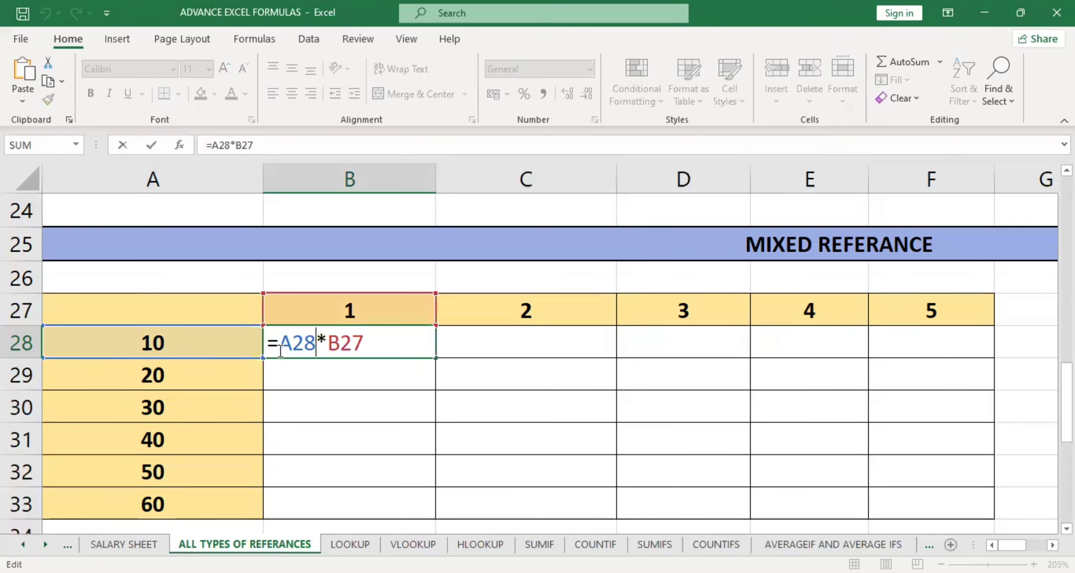
click(281, 349)
text($)
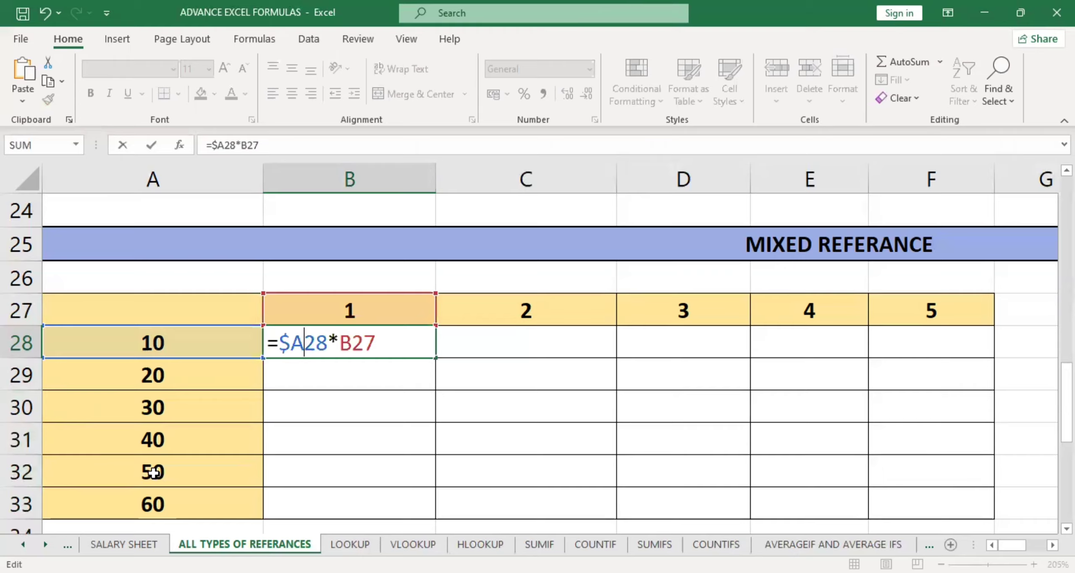
click(342, 347)
click(354, 341)
text($)
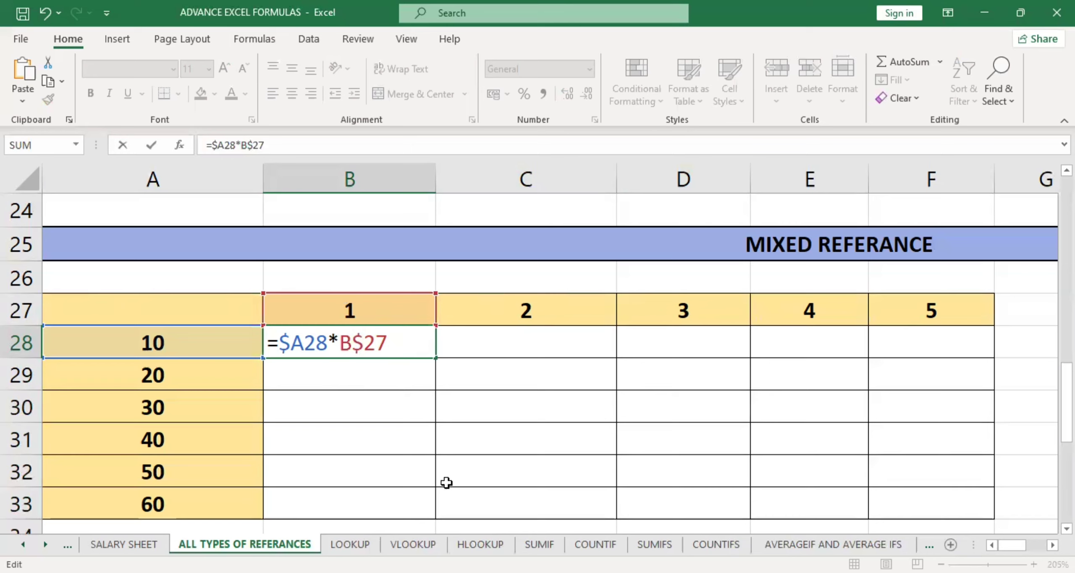
key(Return)
Fill the mixed-reference formula from B28 through F33 and inspect the references in C31 and F32.
click(404, 343)
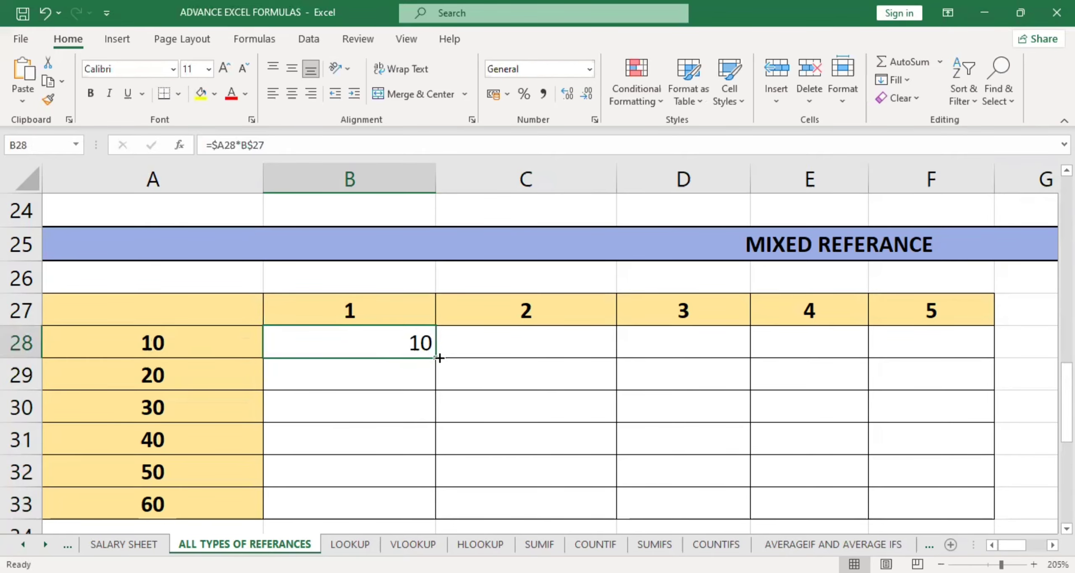
drag(437, 358, 948, 506)
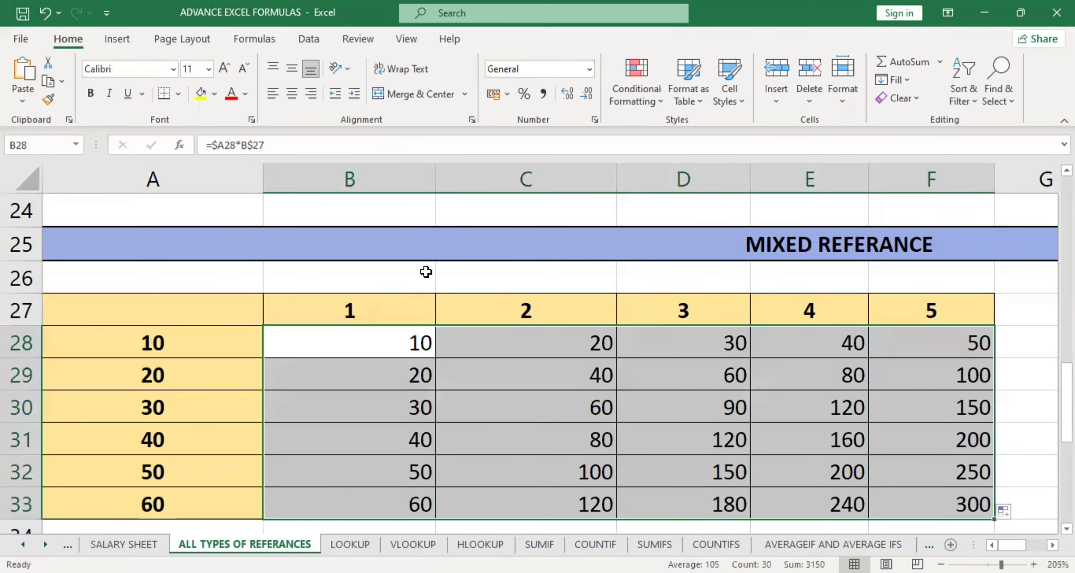
double_click(561, 448)
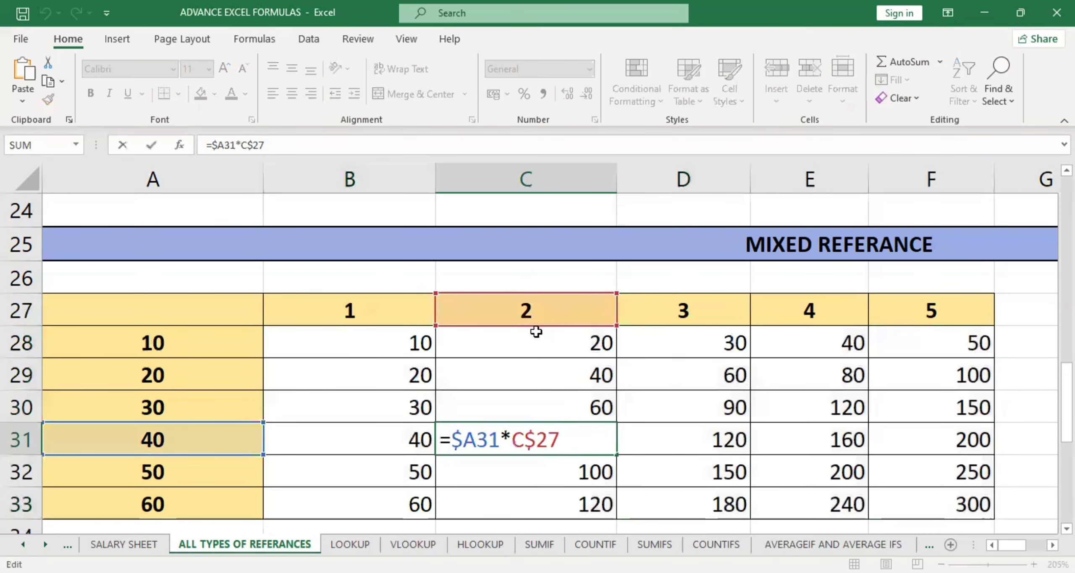
key(Return)
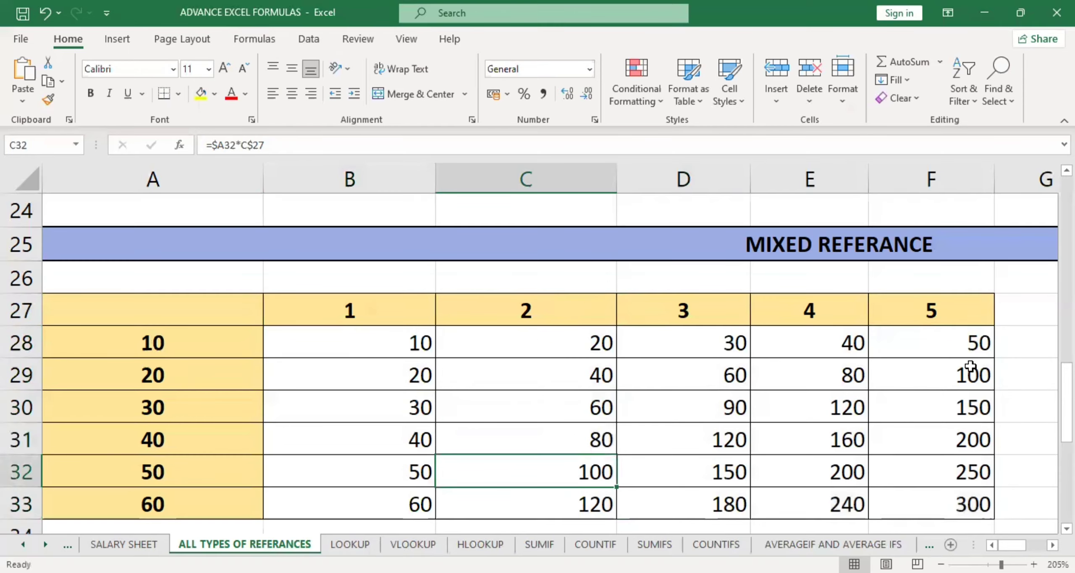
double_click(968, 474)
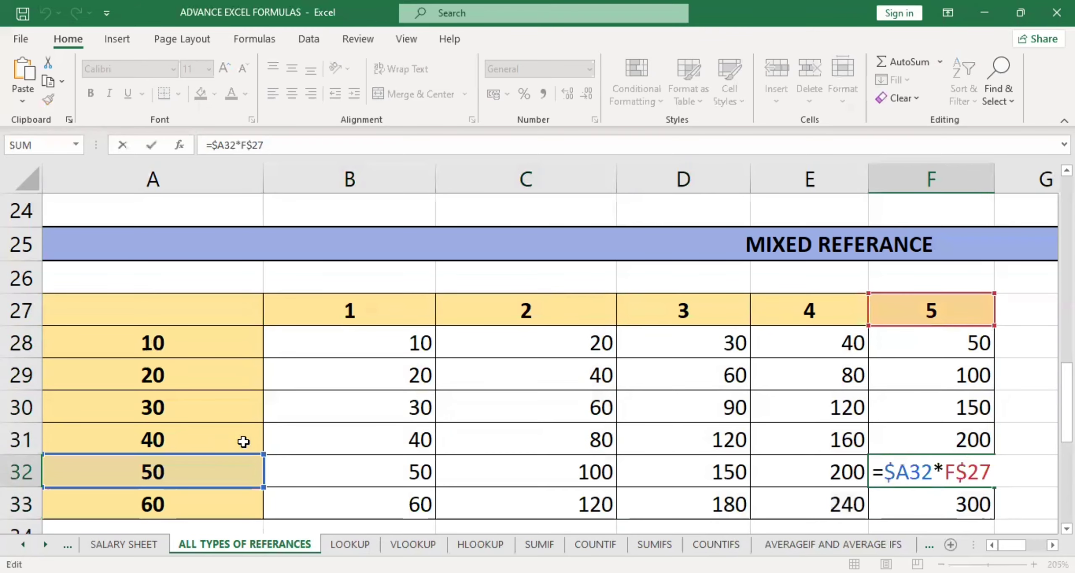
Open the D30 formula and remove the stray C32 reference inserted into it.
double_click(690, 405)
click(505, 459)
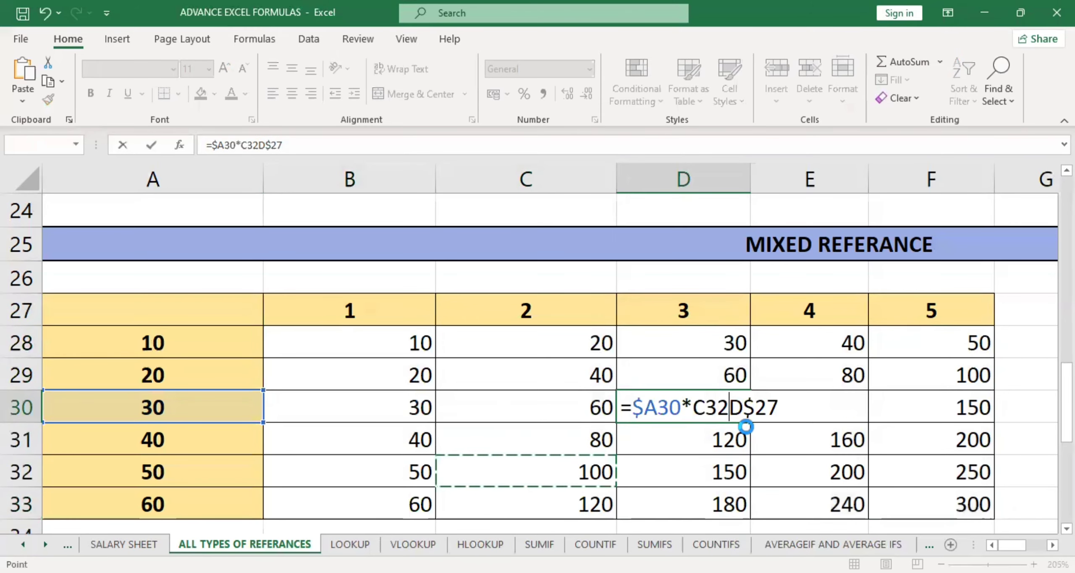
key(ctrl+z)
key(ctrl+z)
key(ctrl+z)
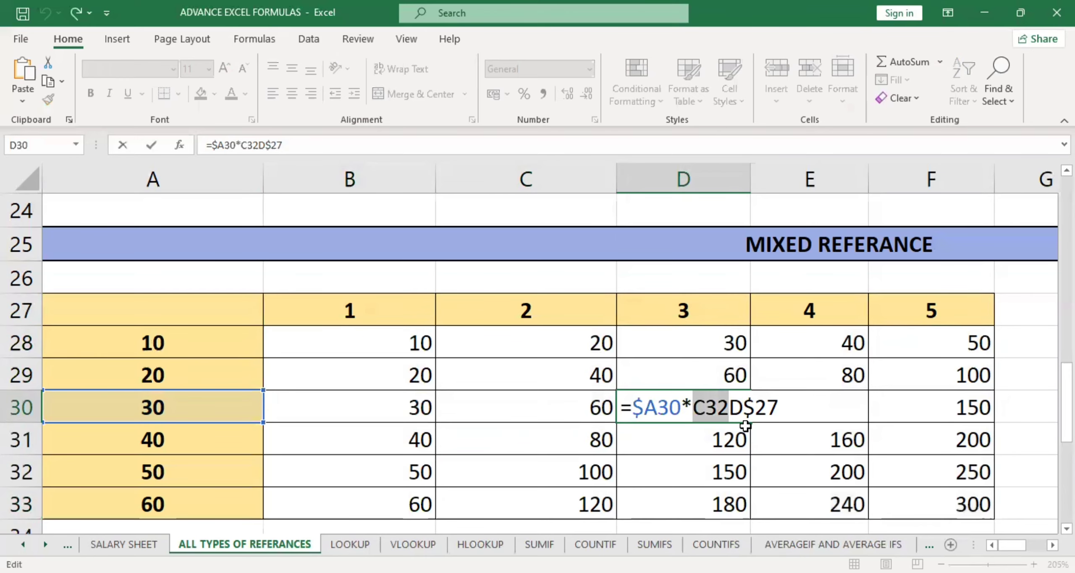
key(Delete)
key(Return)
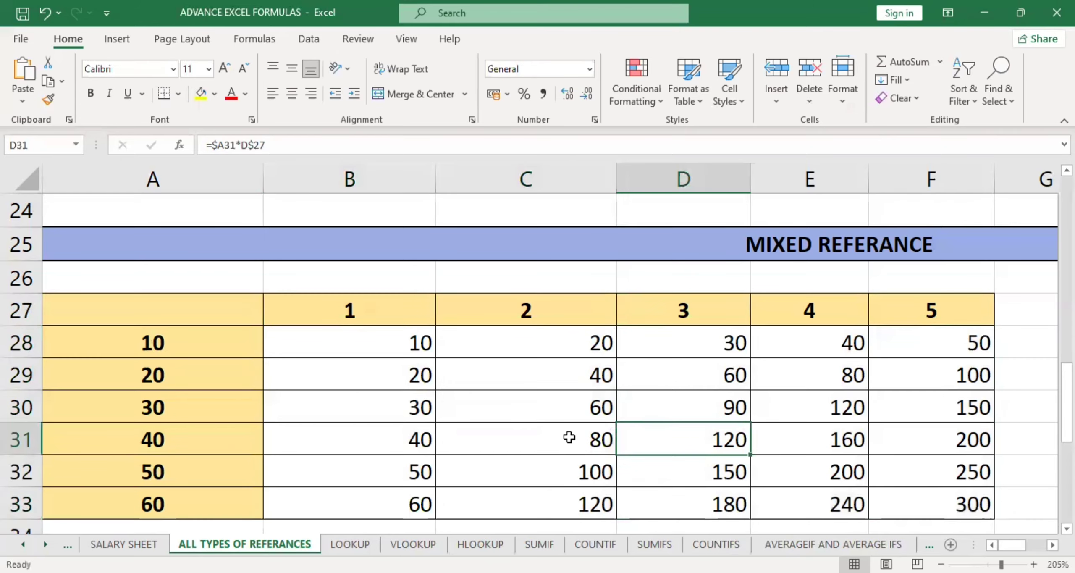
Inspect the row and column references of the formulas in C31 and D33.
double_click(572, 438)
key(Return)
double_click(680, 504)
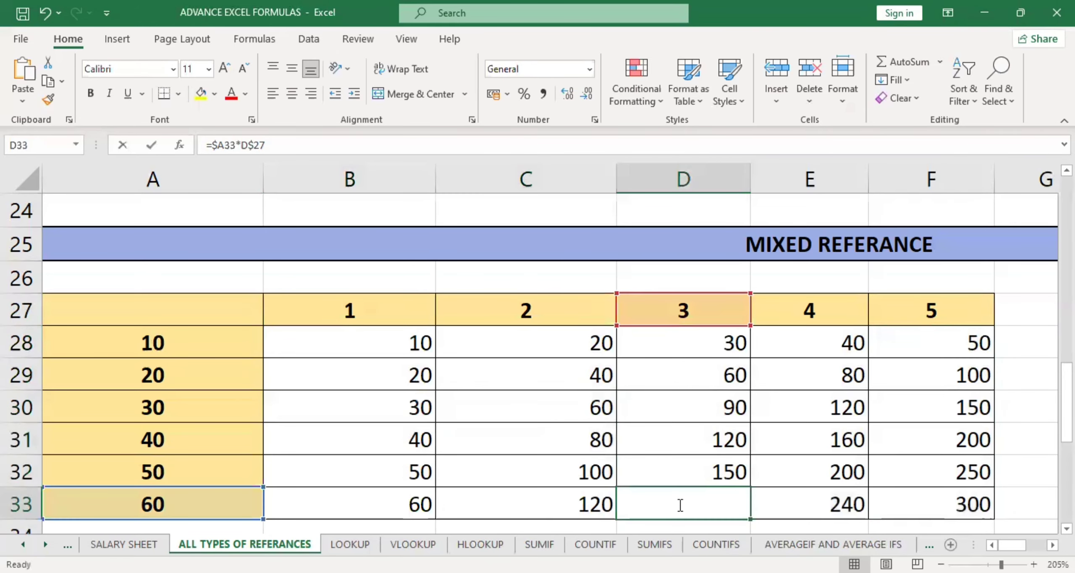
key(Return)
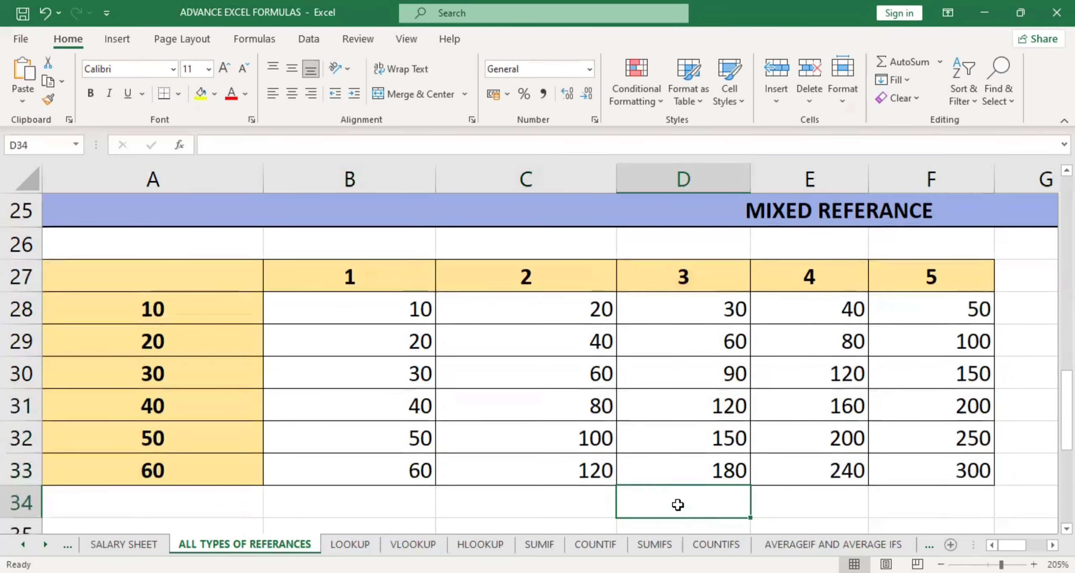
Review the Relative, Absolute and Mixed Referance sections of the sheet.
scroll(758, 308, up, 1)
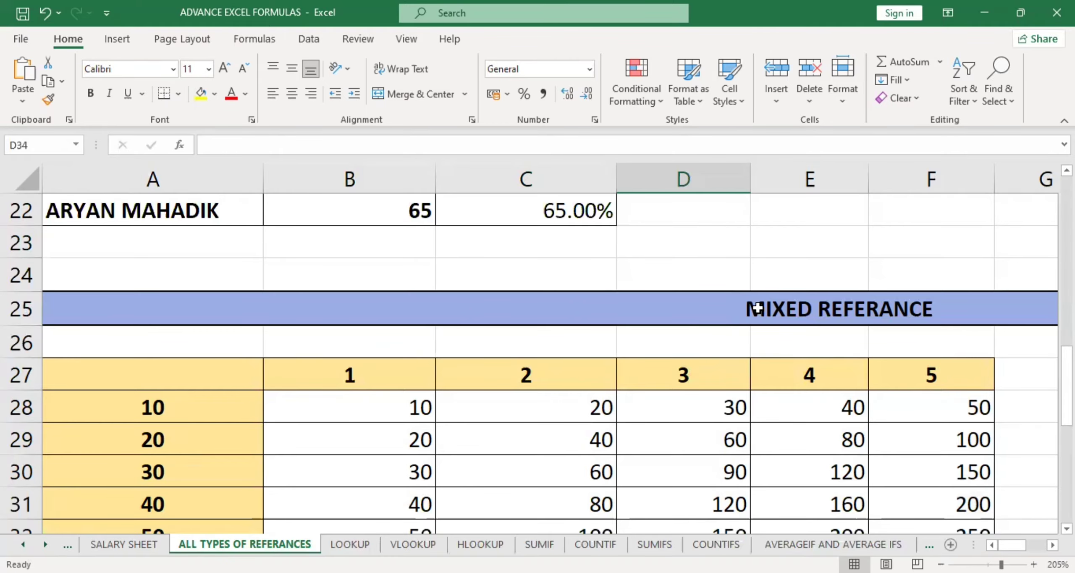
scroll(727, 231, down, 3)
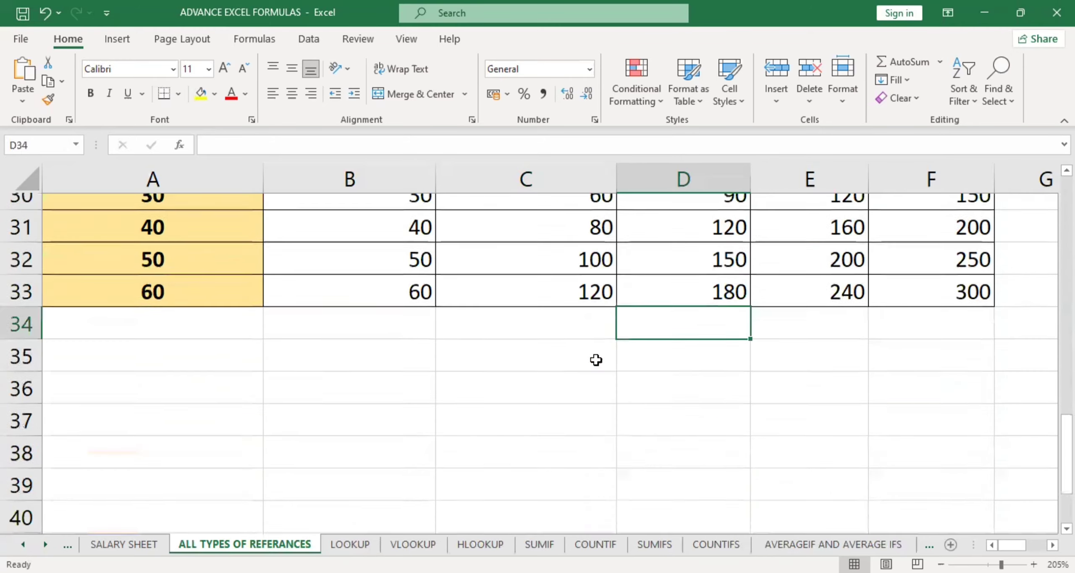
scroll(596, 359, up, 6)
scroll(596, 359, up, 3)
scroll(665, 335, up, 1)
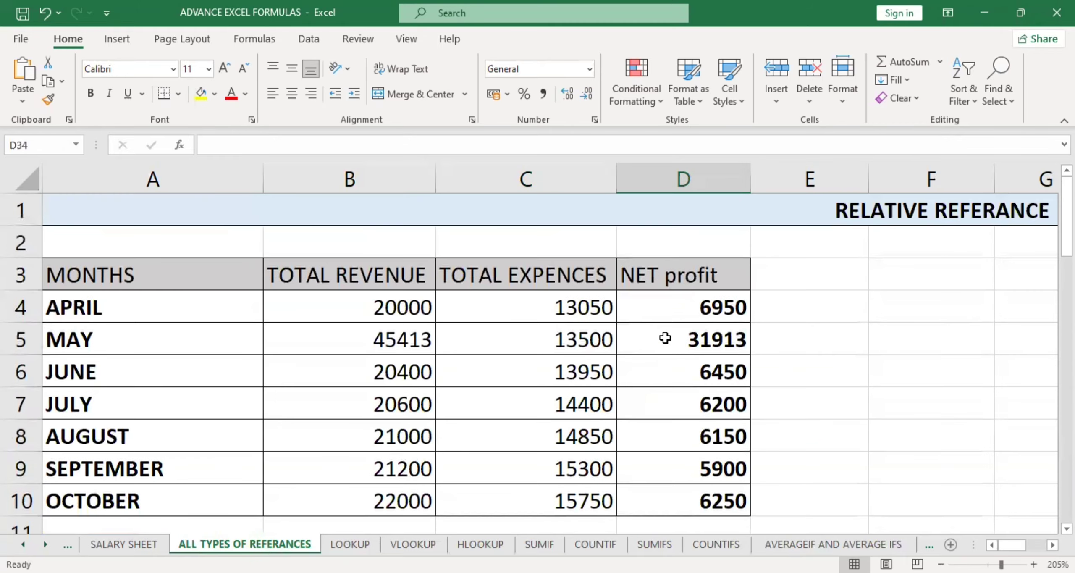
scroll(584, 370, down, 1)
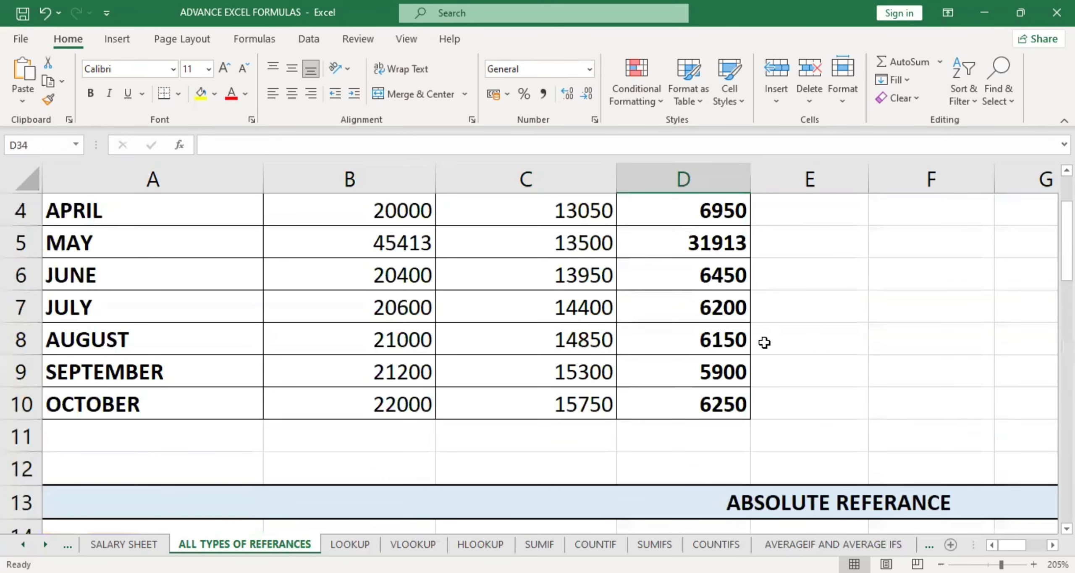
scroll(571, 336, down, 4)
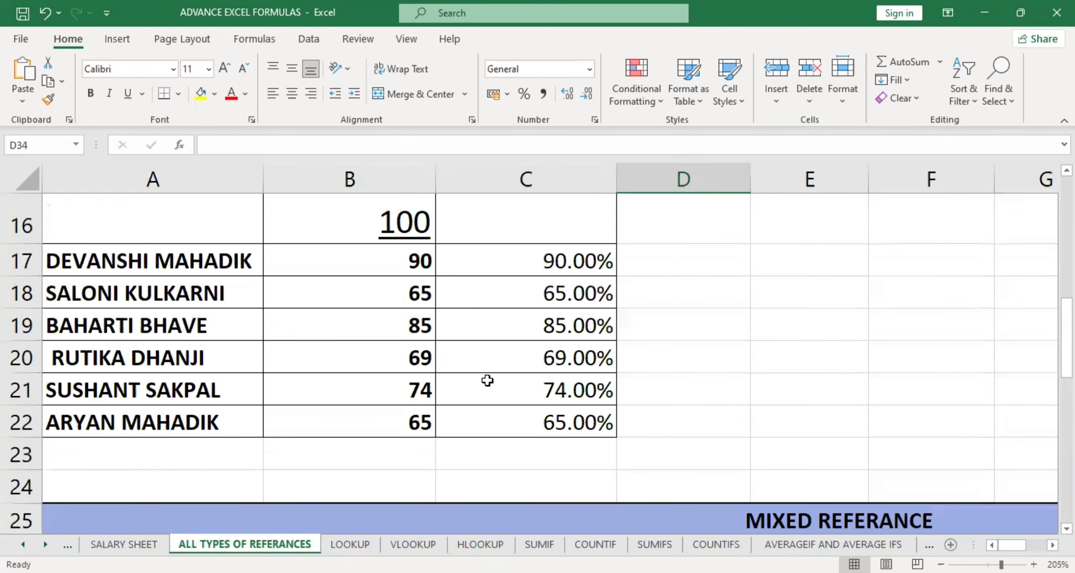
scroll(487, 380, down, 2)
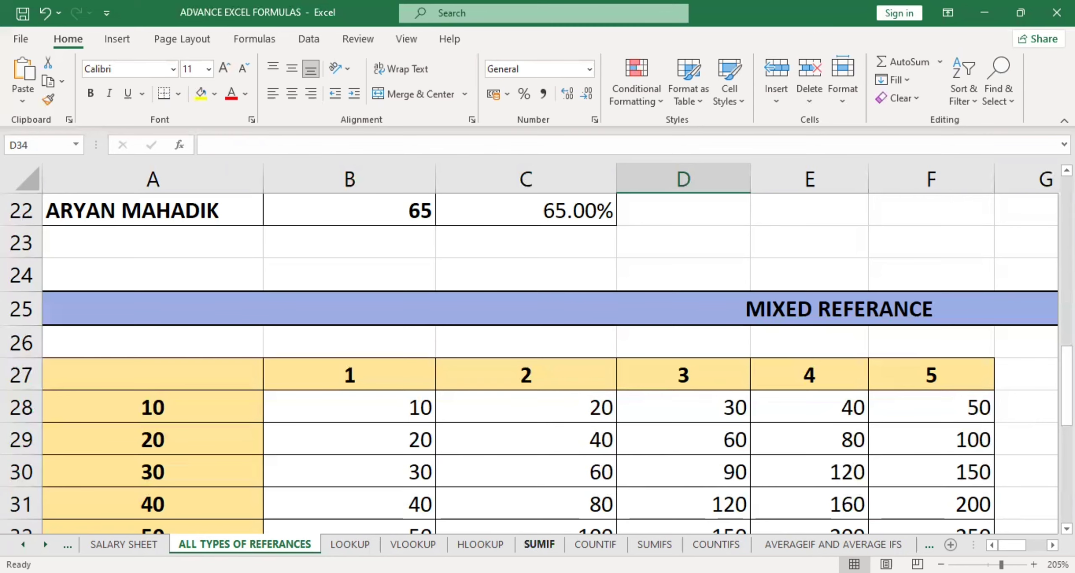
Move the SUMIF, COUNTIF and AVERAGEIF AND AVERAGE IFS sheets, in that order, directly after ALL TYPES OF REFERANCES.
click(539, 544)
drag(334, 535, 336, 535)
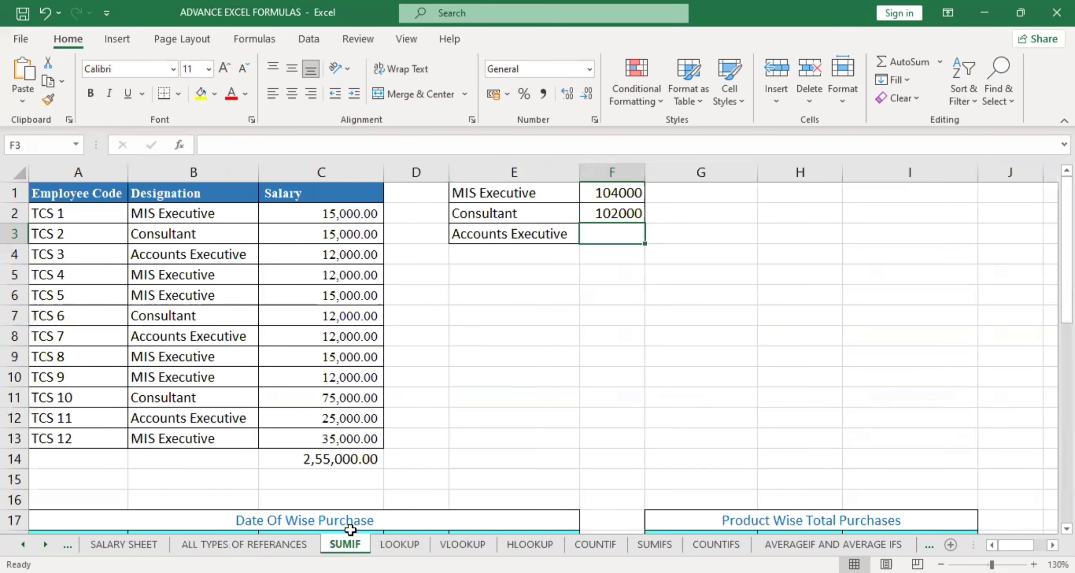
drag(593, 544, 367, 537)
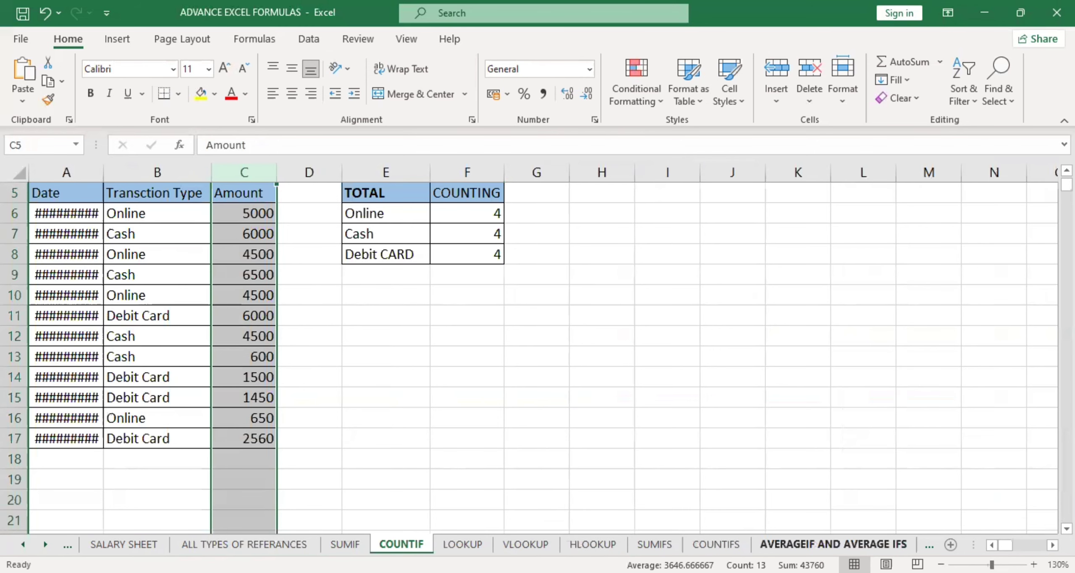
click(776, 544)
drag(776, 544, 439, 535)
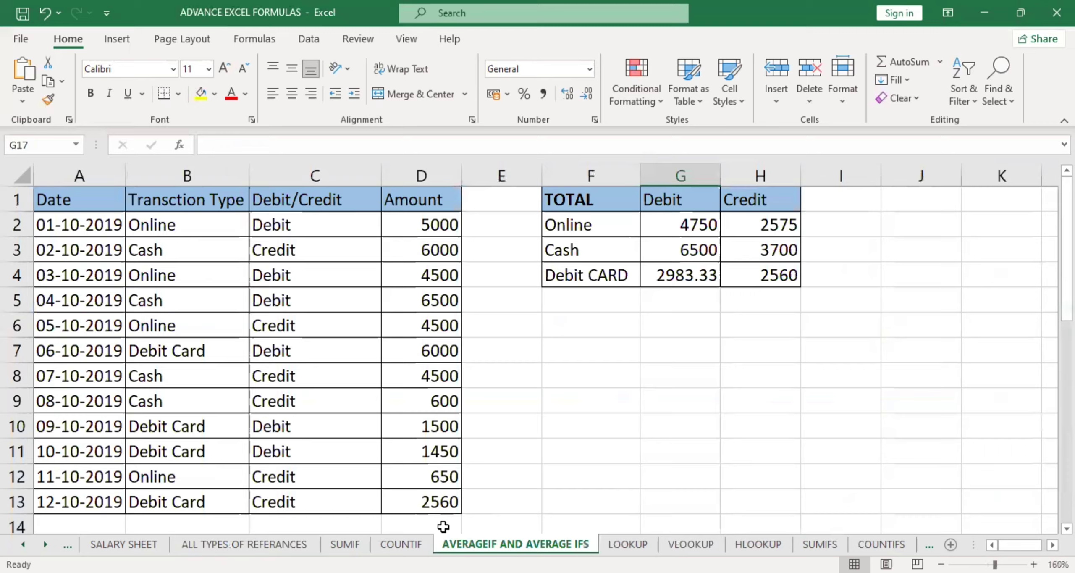
On the SUMIF sheet, clear the Salary total in C14, re-enter it as =SUM(C2:C13) and check its range.
click(518, 499)
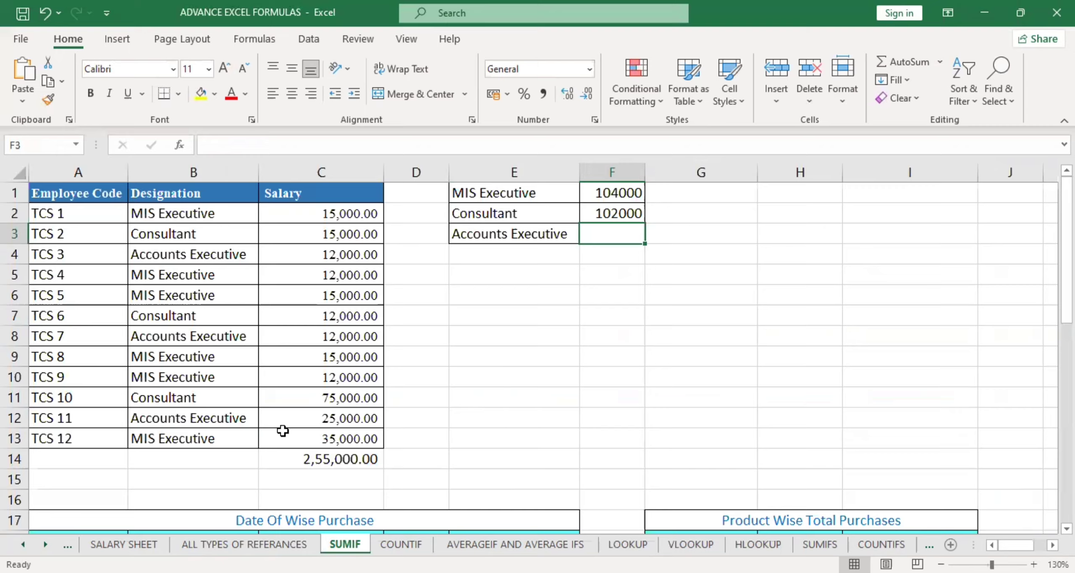
click(335, 461)
key(Delete)
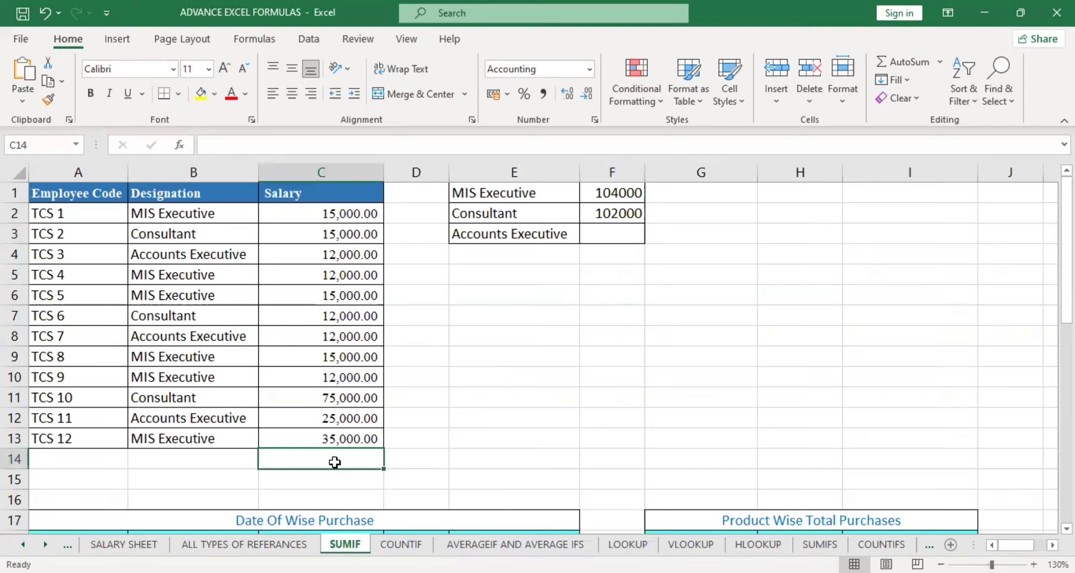
text(=)
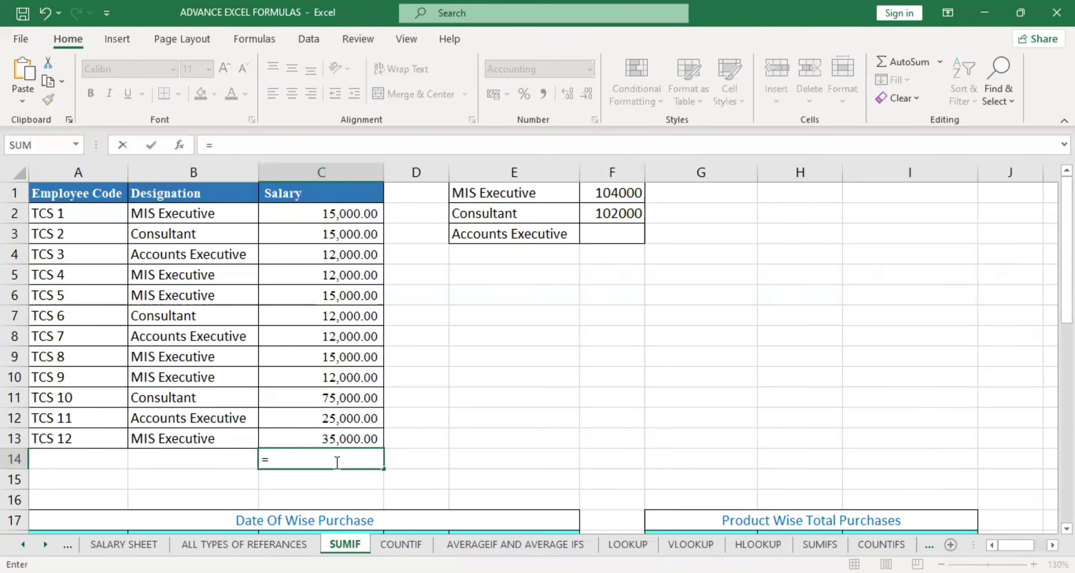
text(SUM()
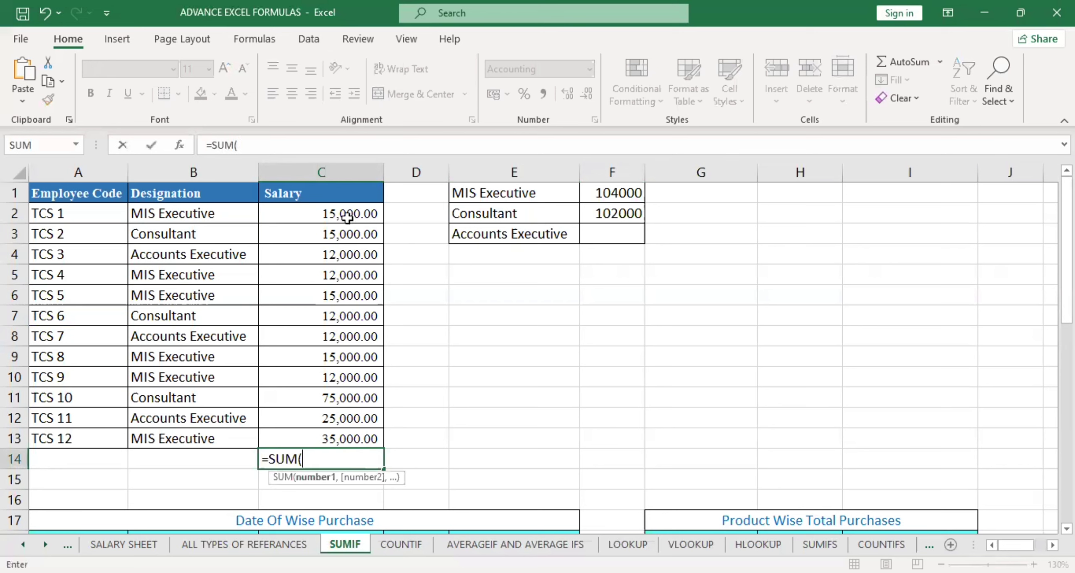
drag(347, 214, 341, 441)
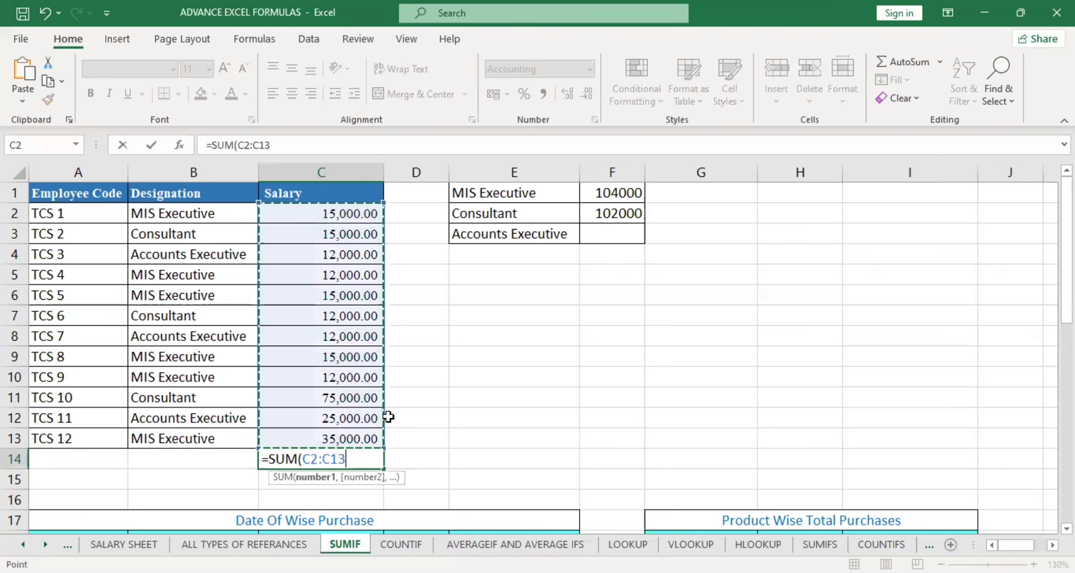
key(Return)
key(Up)
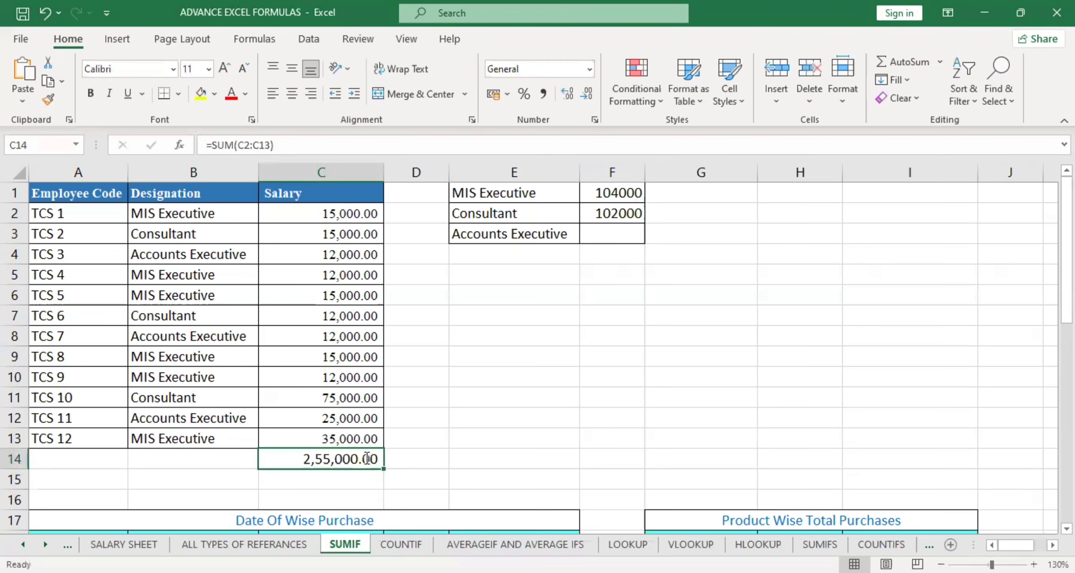
key(F2)
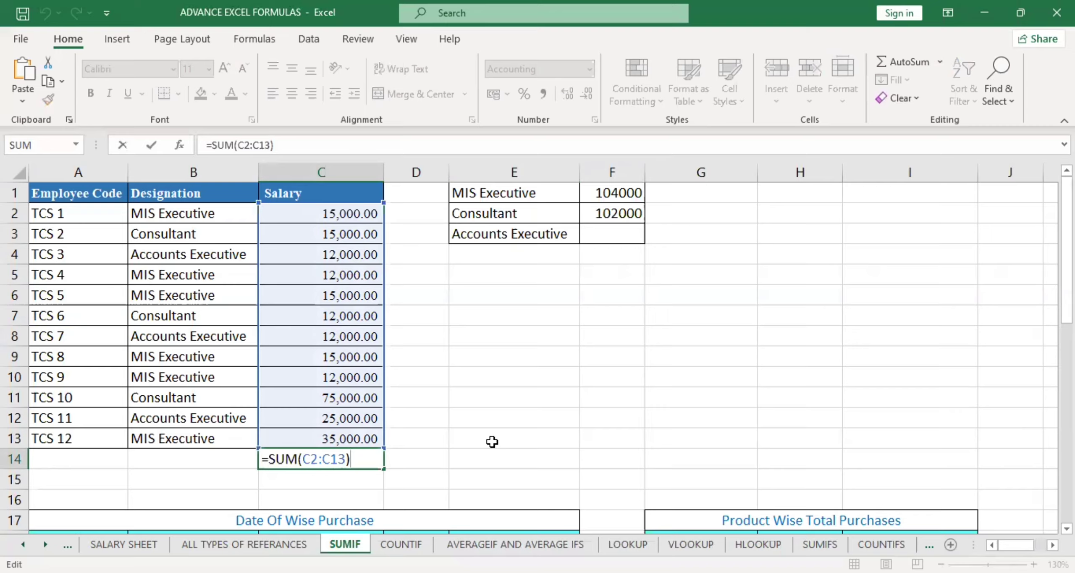
key(Return)
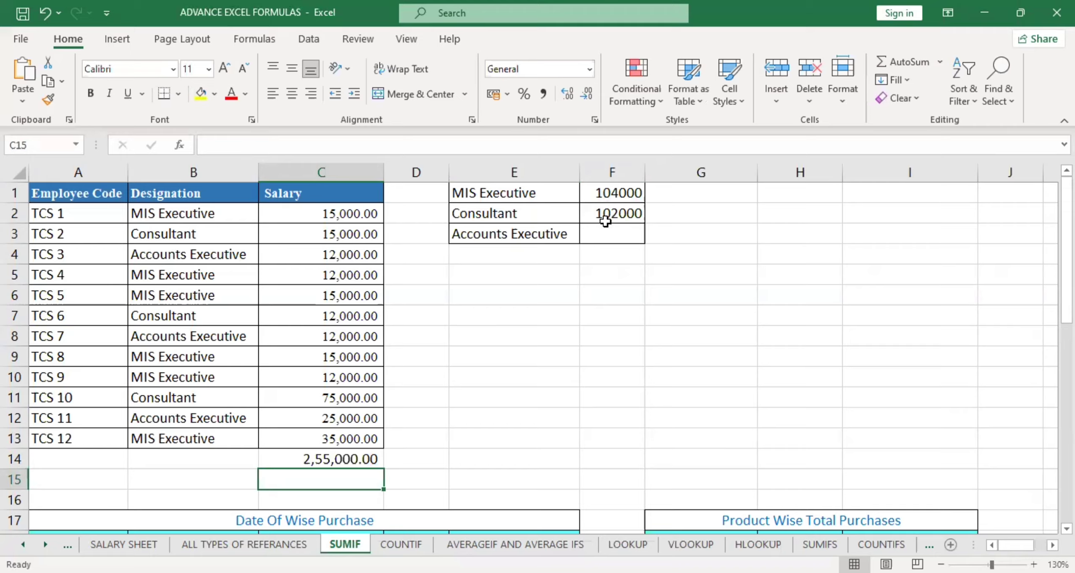
Clear the existing results in F1:F3 beside the designation list.
drag(608, 194, 605, 231)
key(Delete)
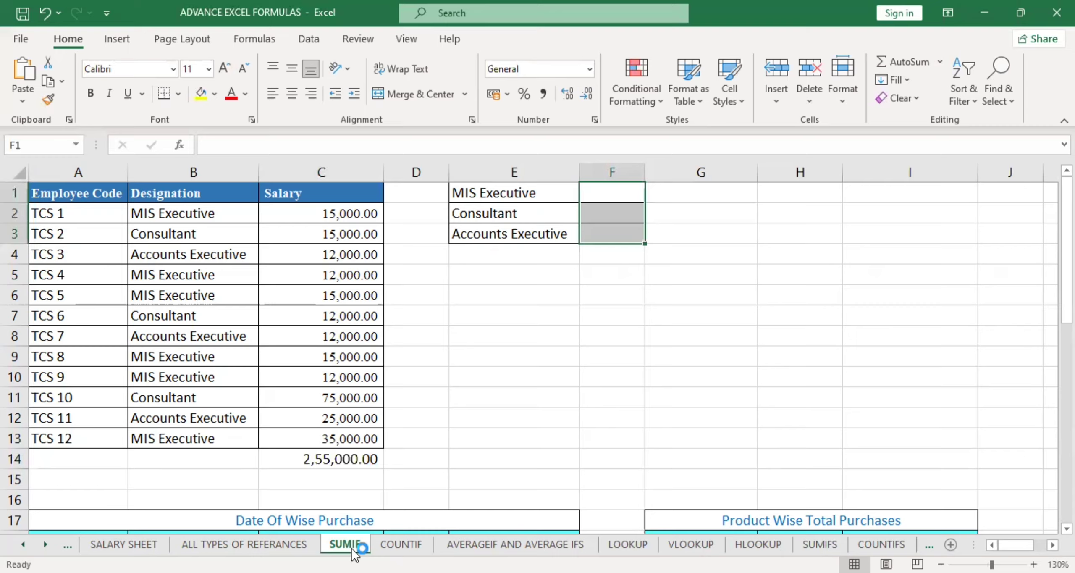
click(619, 189)
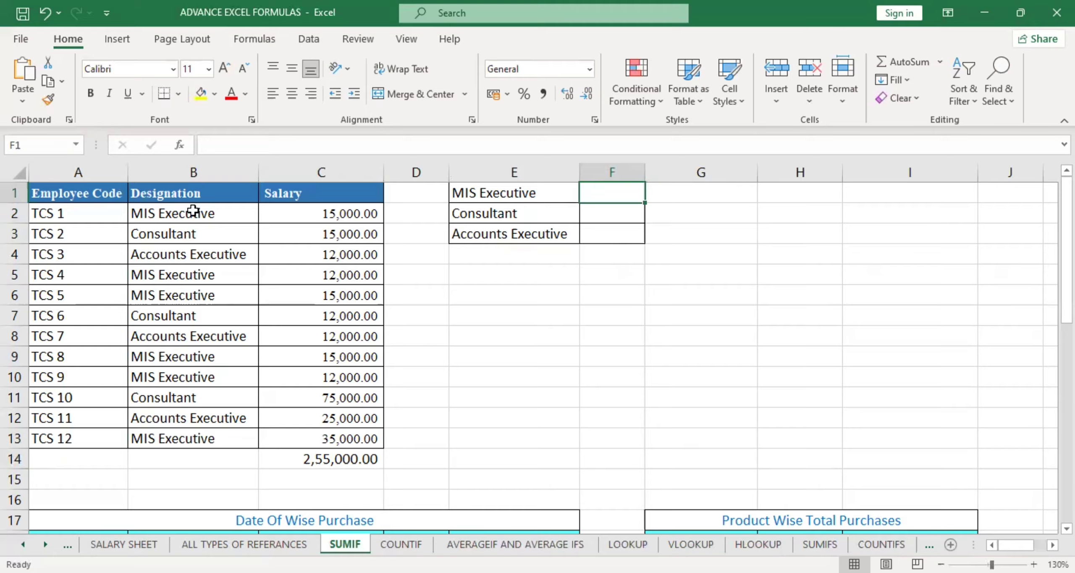
Examine the Designation and Salary ranges and the result cells for MIS Executive, Consultant and Accounts Executive.
drag(193, 210, 194, 435)
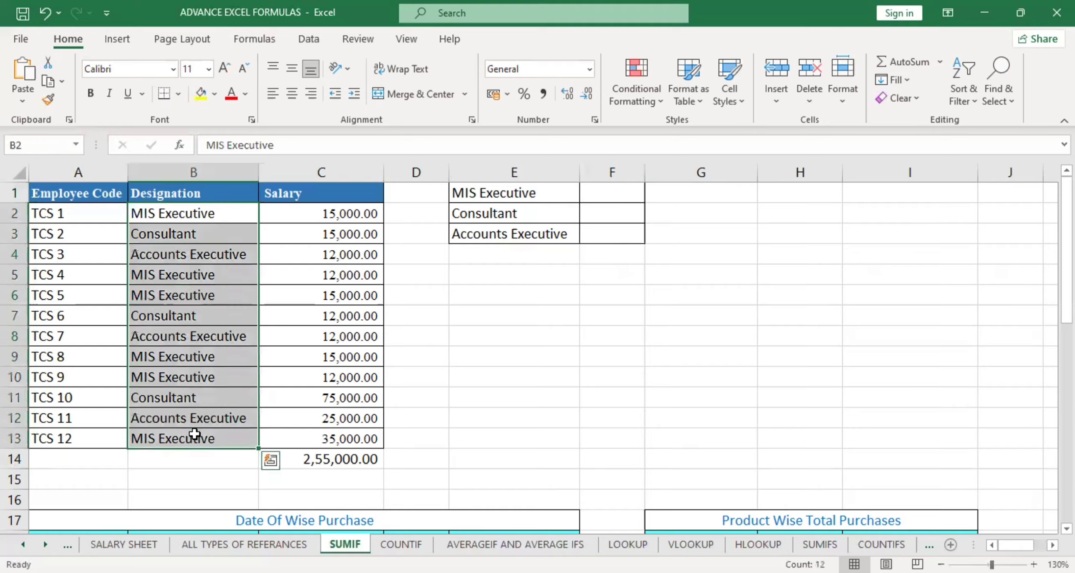
drag(312, 215, 319, 439)
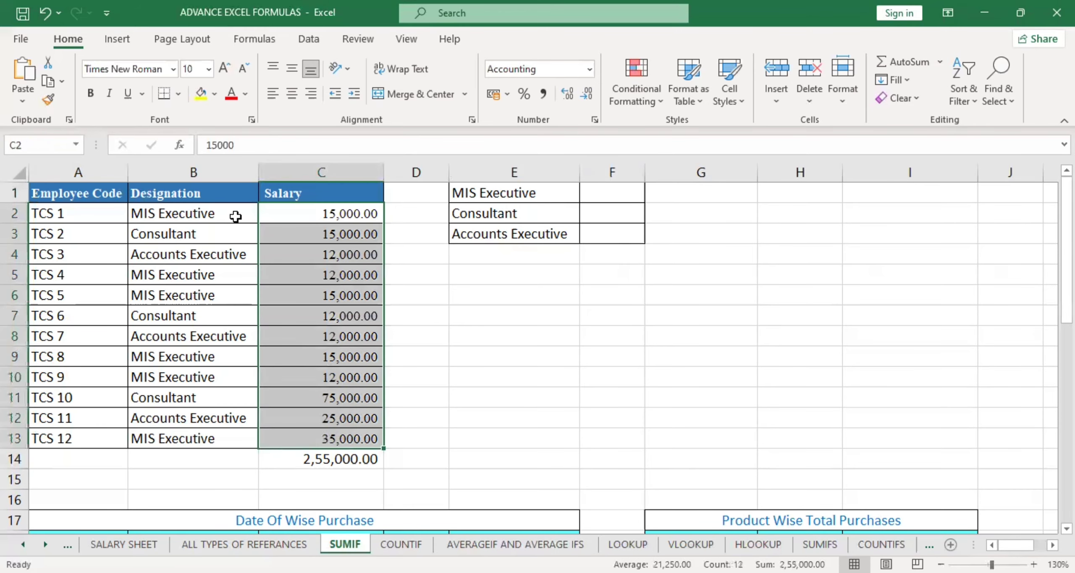
drag(236, 216, 230, 439)
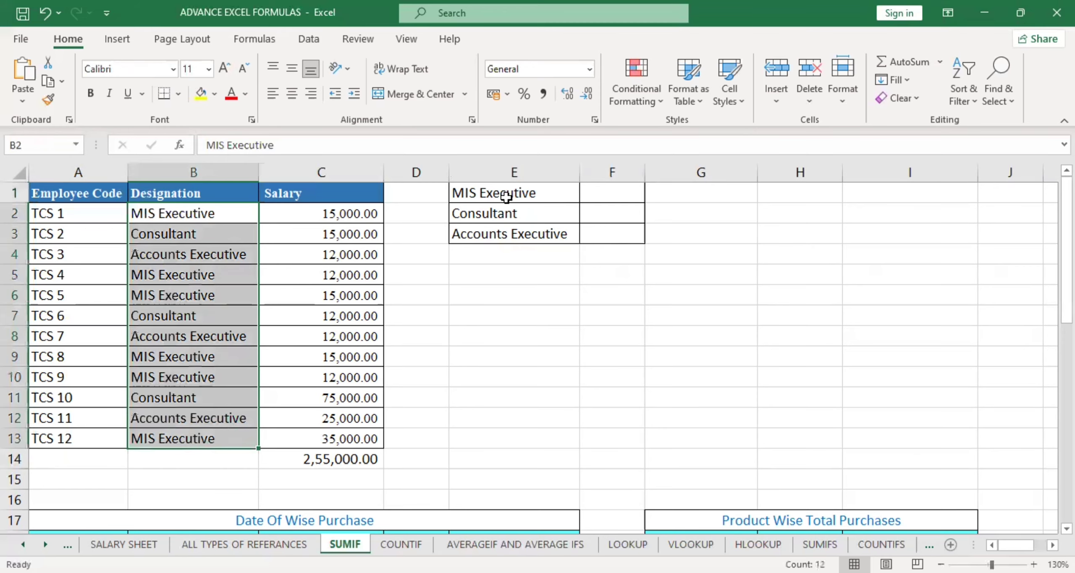
drag(506, 197, 617, 196)
drag(483, 218, 600, 211)
drag(476, 234, 609, 232)
Start a SUMIF formula in F1 with the designations B2:B13 as its range.
mouse_move(612, 192)
mouse_down()
mouse_move(609, 234)
mouse_move(612, 199)
mouse_up()
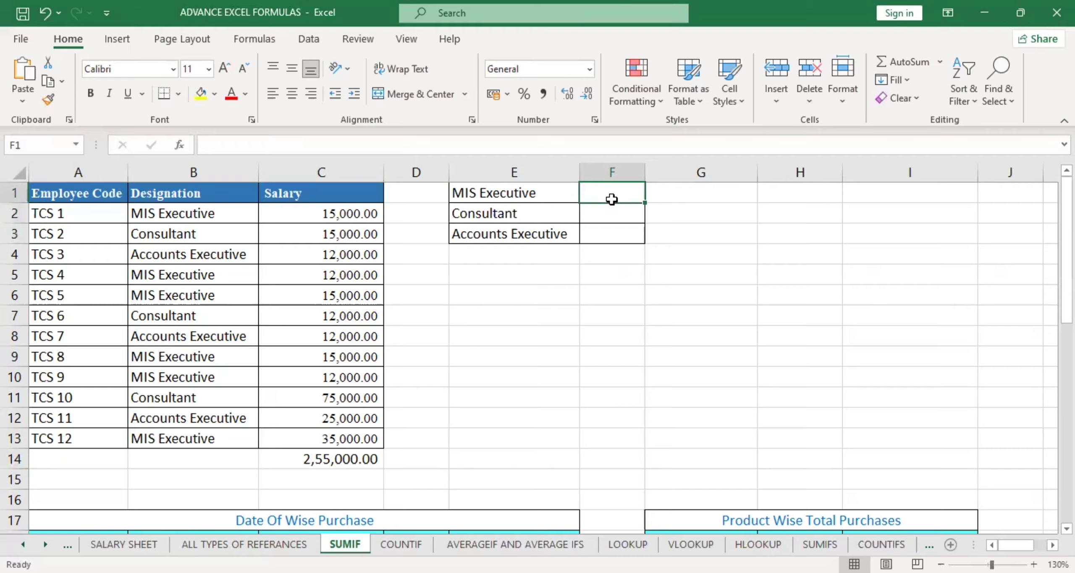
text(=s)
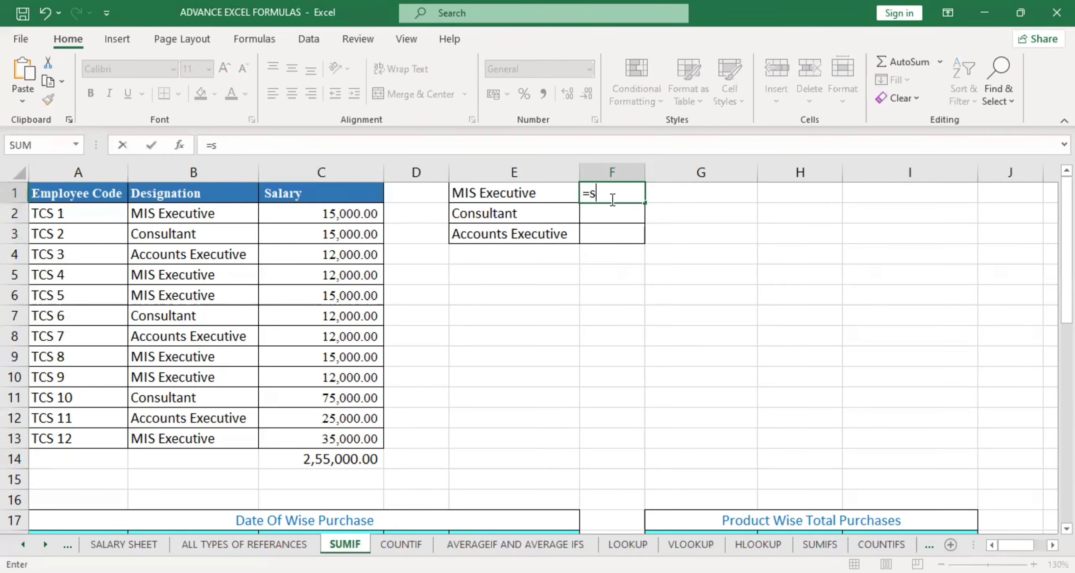
text(umi)
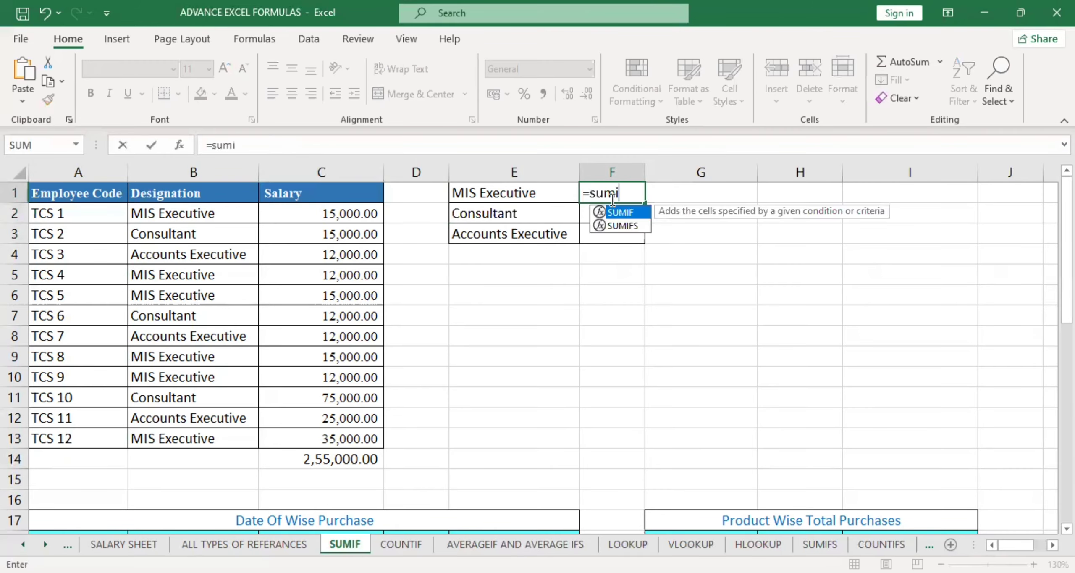
key(Tab)
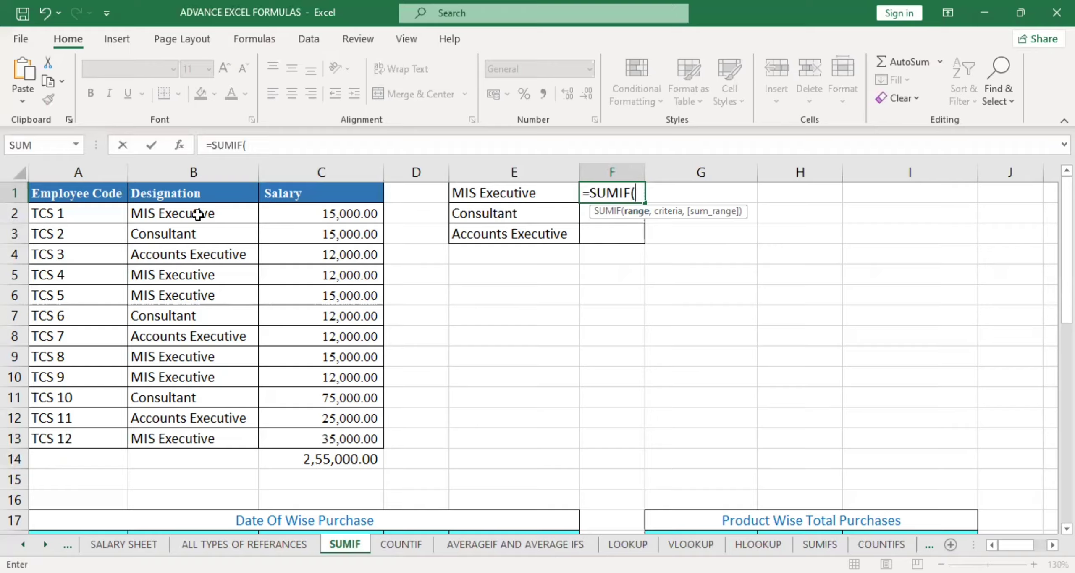
drag(194, 212, 204, 430)
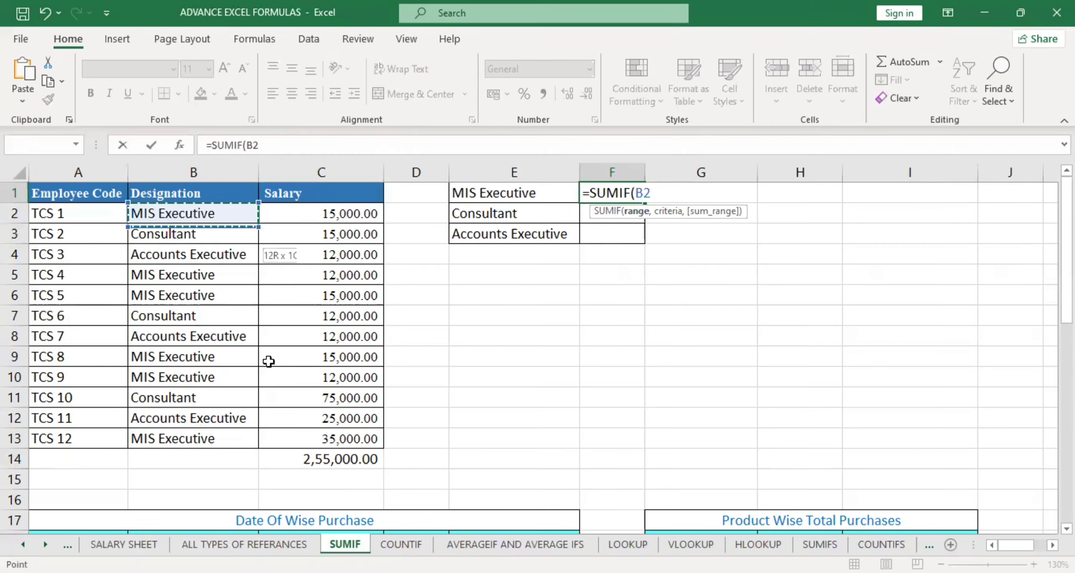
drag(217, 214, 215, 432)
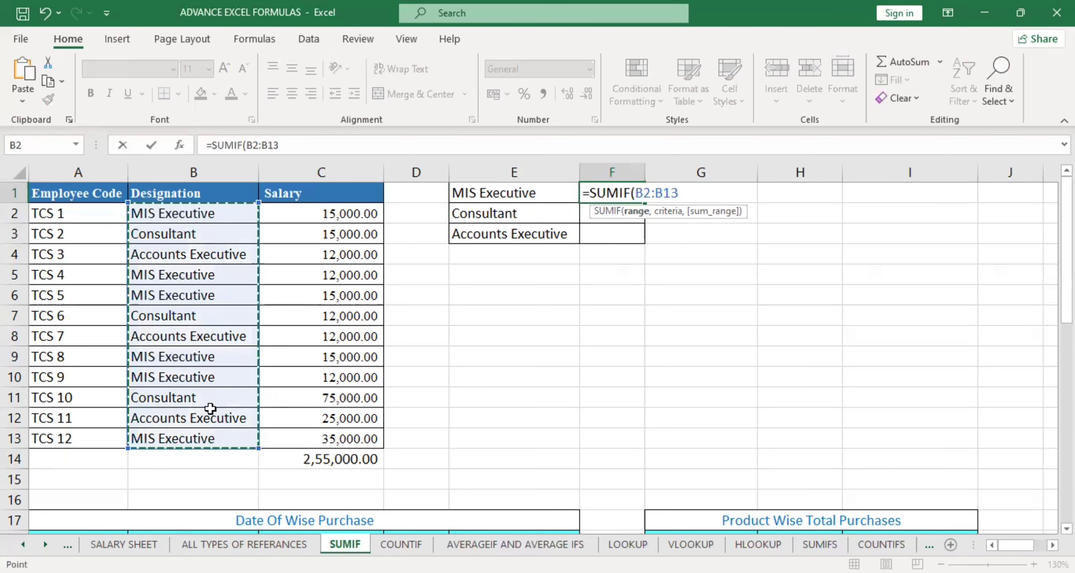
click(217, 215)
key(ctrl+shift+Down)
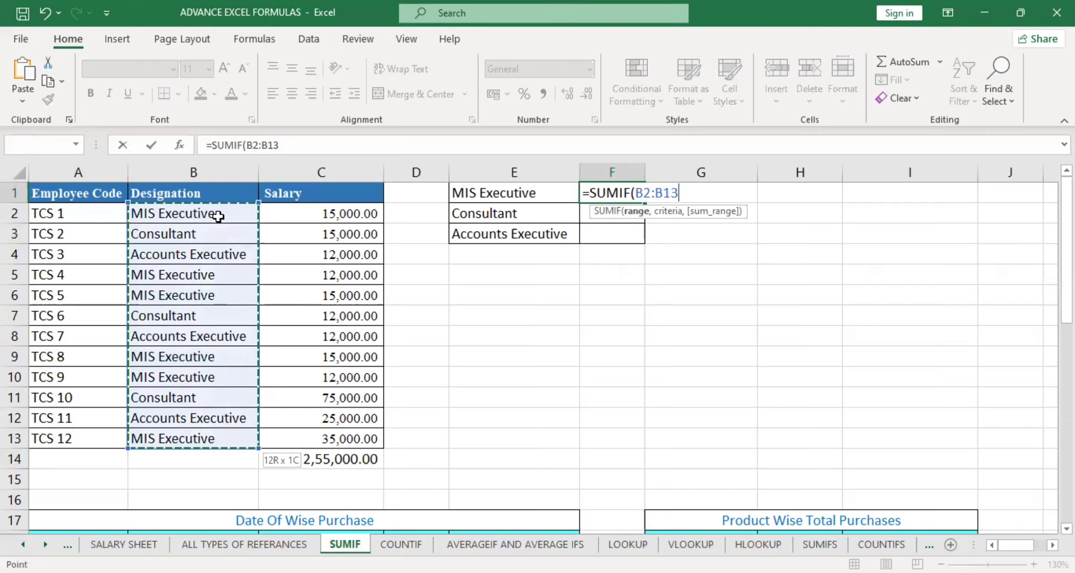
text(,)
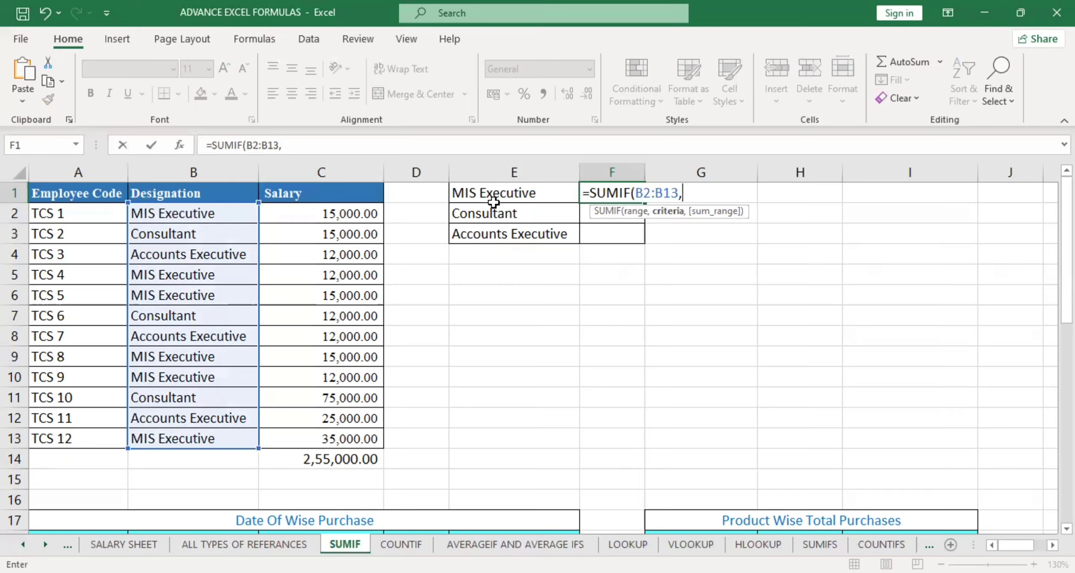
Try cell E1 and the typed text "mis executive" as the SUMIF criterion, removing each one again.
click(472, 197)
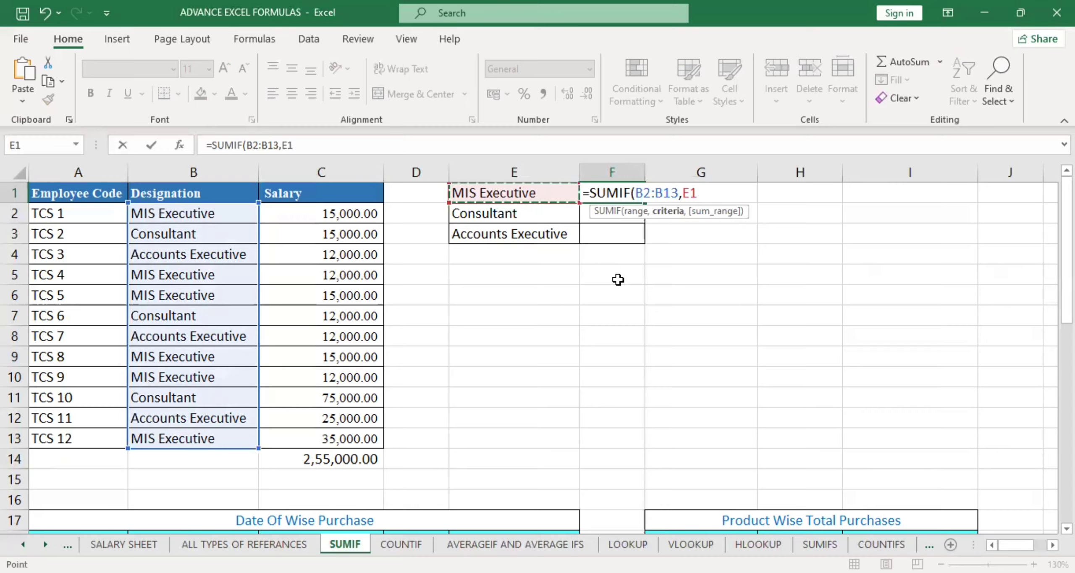
key(BackSpace)
key(BackSpace)
key(BackSpace)
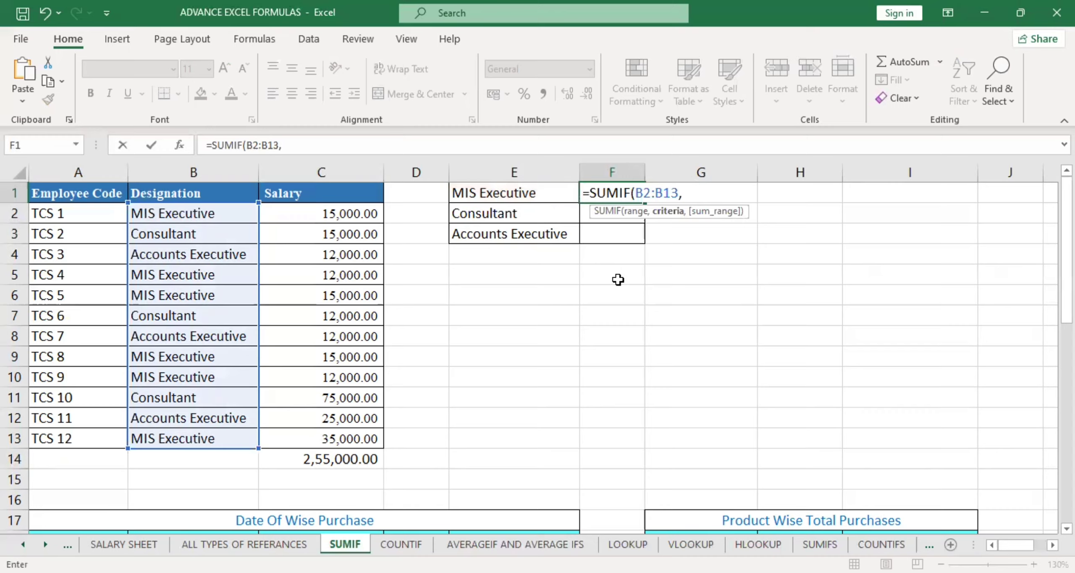
text("mis exe)
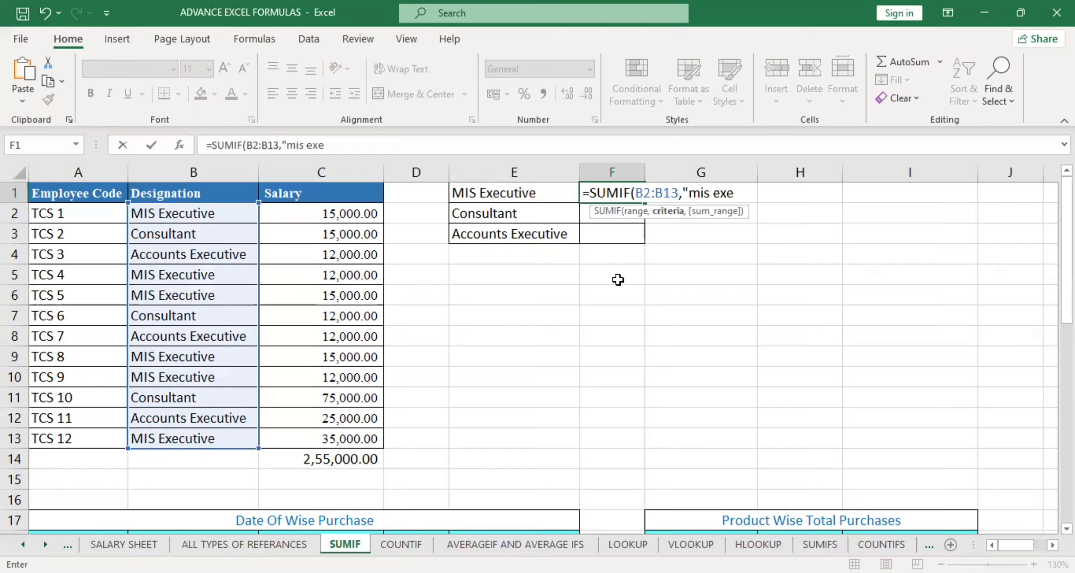
text(cutive")
key(BackSpace)
key(BackSpace)
key(BackSpace)
key(BackSpace)
key(BackSpace)
key(BackSpace)
key(BackSpace)
key(BackSpace)
key(BackSpace)
key(BackSpace)
key(BackSpace)
key(BackSpace)
key(BackSpace)
key(BackSpace)
key(BackSpace)
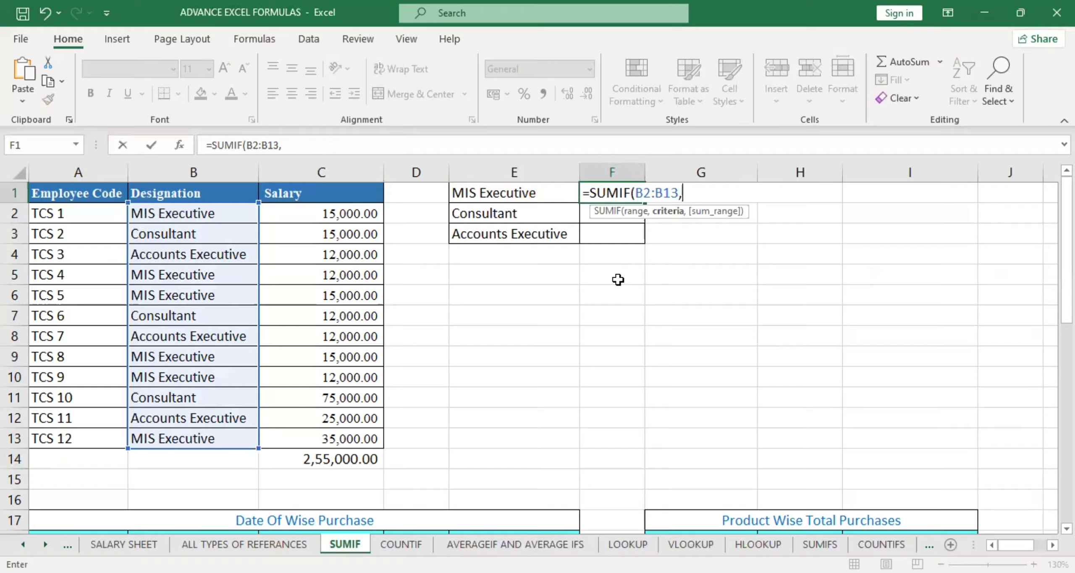
Complete the SUMIF formula in F1 with E1 as the criterion and C2:C13 as the sum range.
click(542, 192)
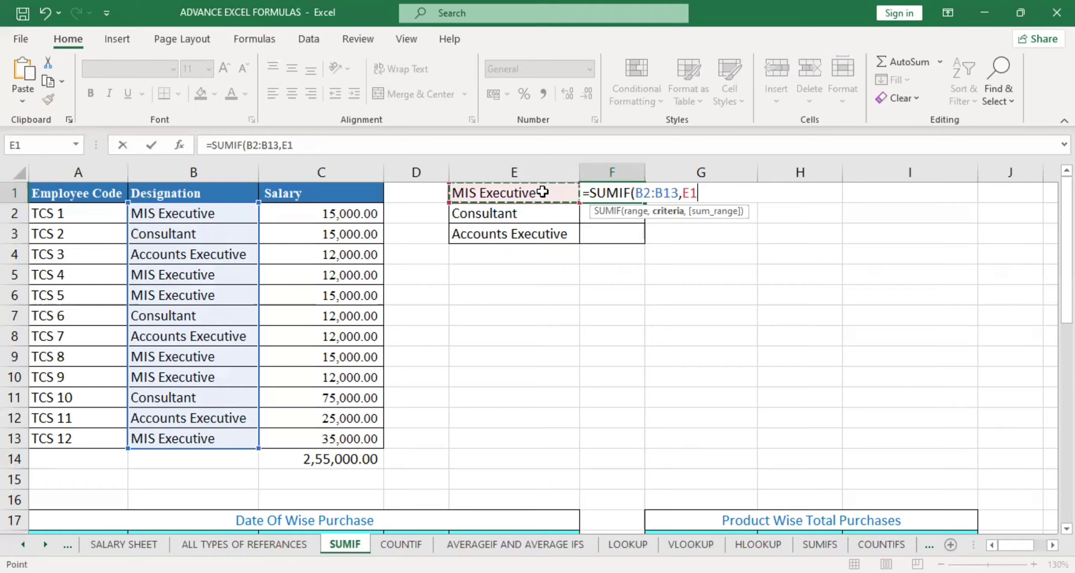
text(,)
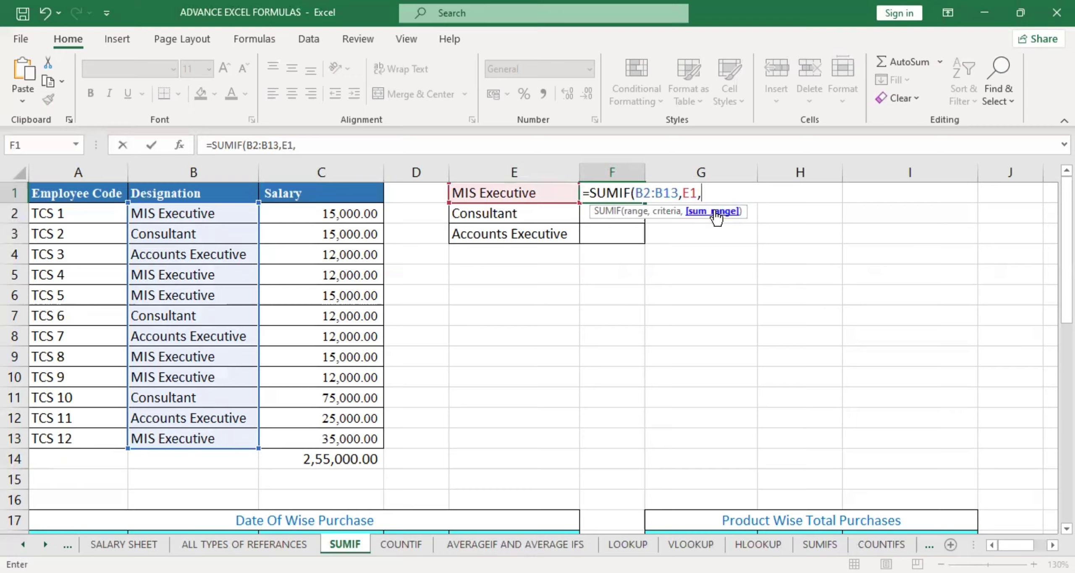
drag(366, 215, 353, 253)
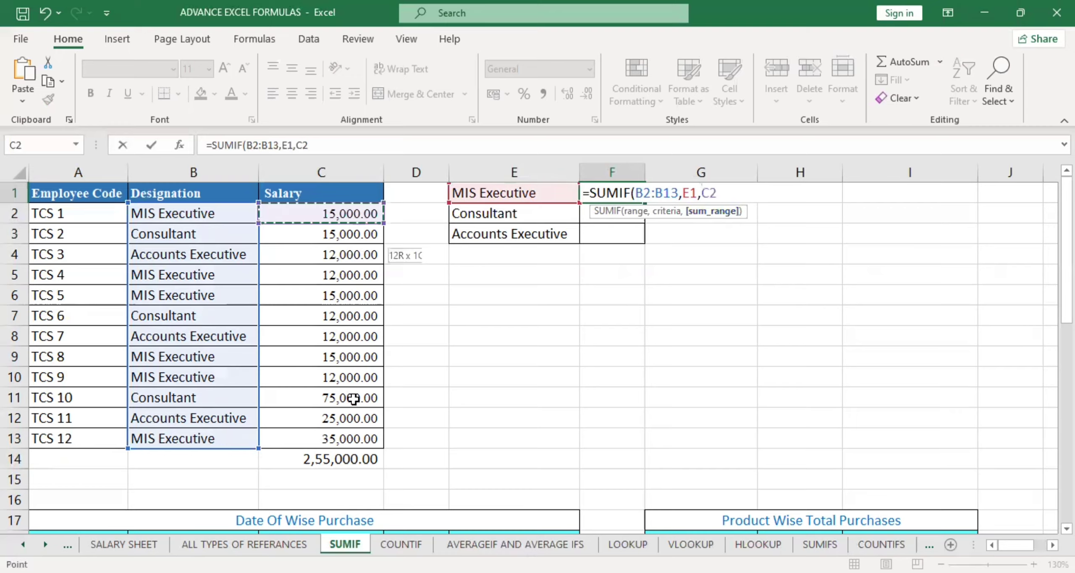
drag(355, 432, 356, 432)
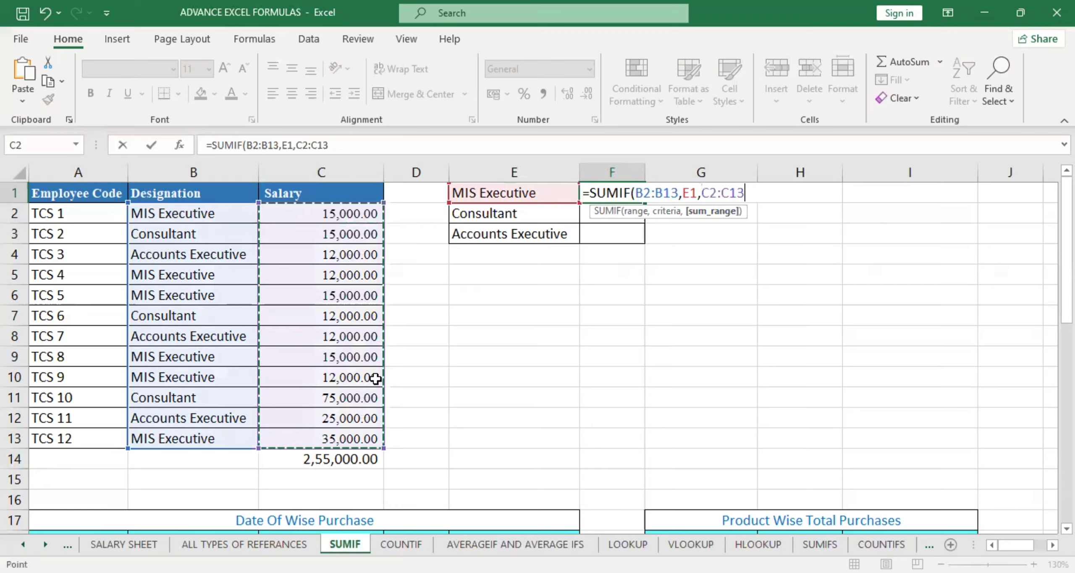
click(632, 212)
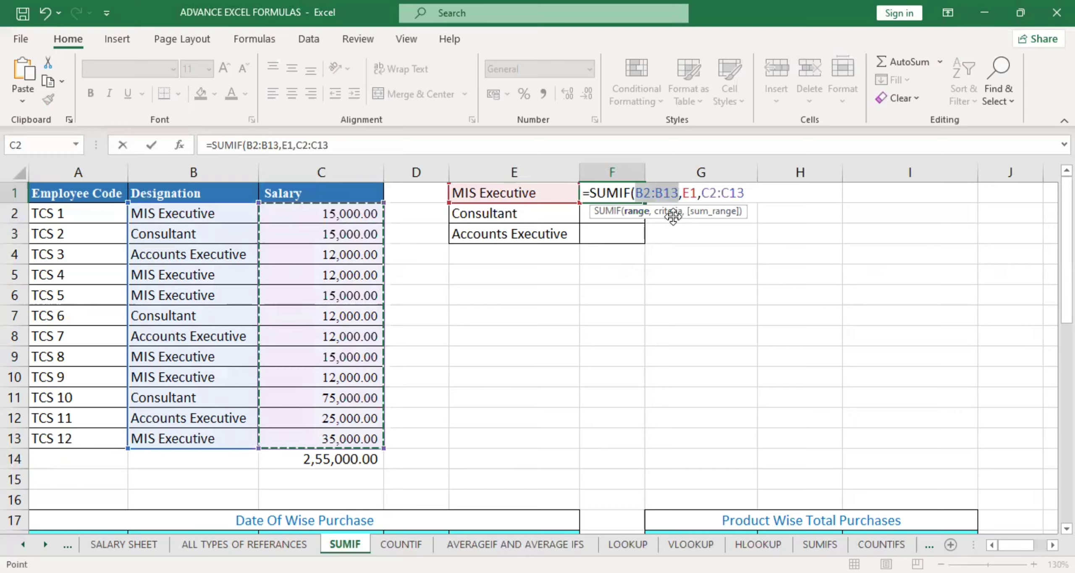
click(697, 212)
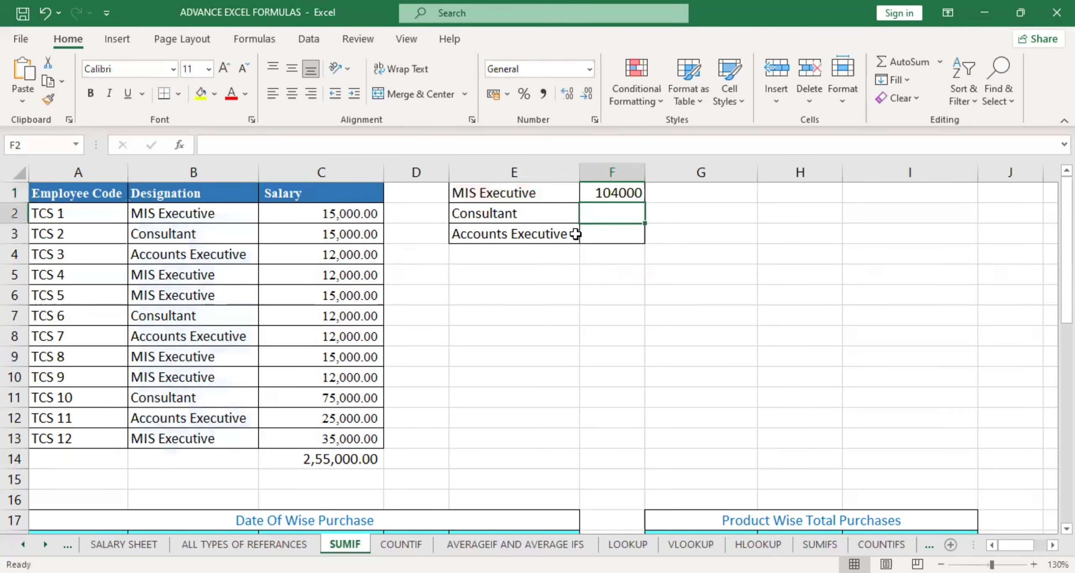
Review the arguments of the SUMIF formula in F1 and leave the cell as it is.
click(609, 194)
double_click(617, 194)
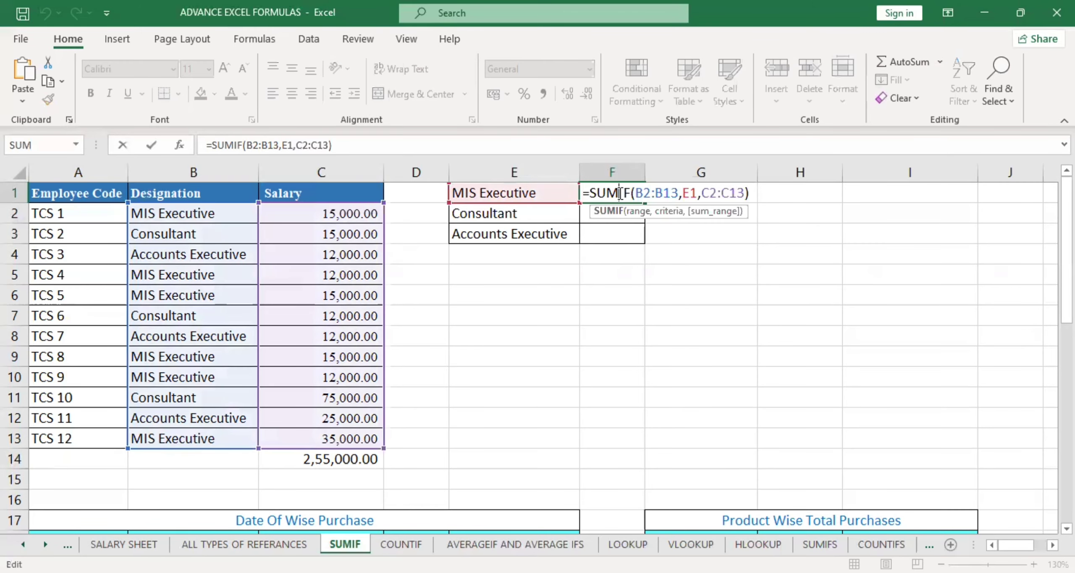
key(Return)
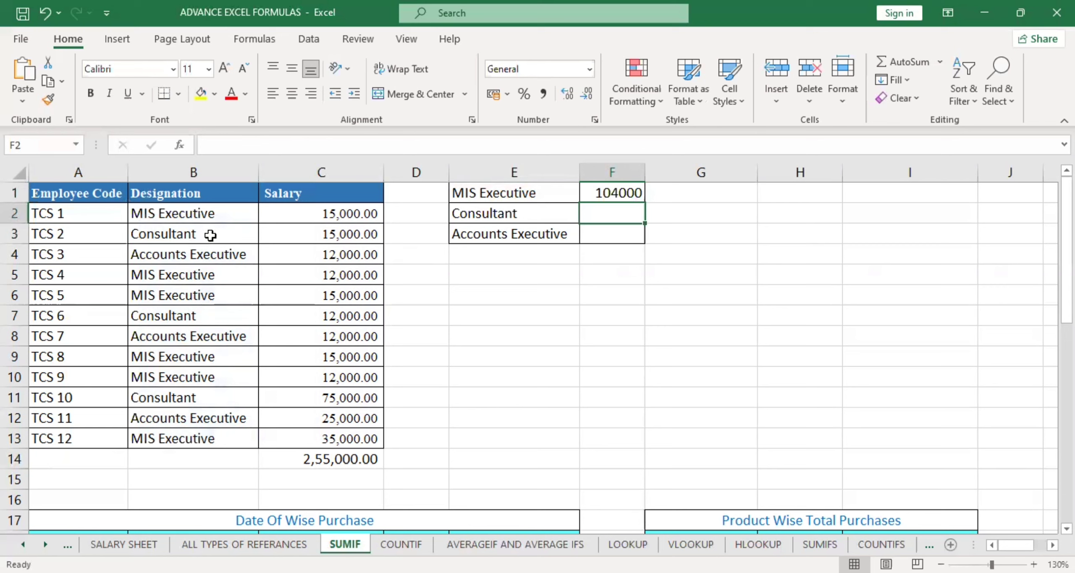
Select all MIS Executive cells in the Designation column together to check their count.
click(143, 214)
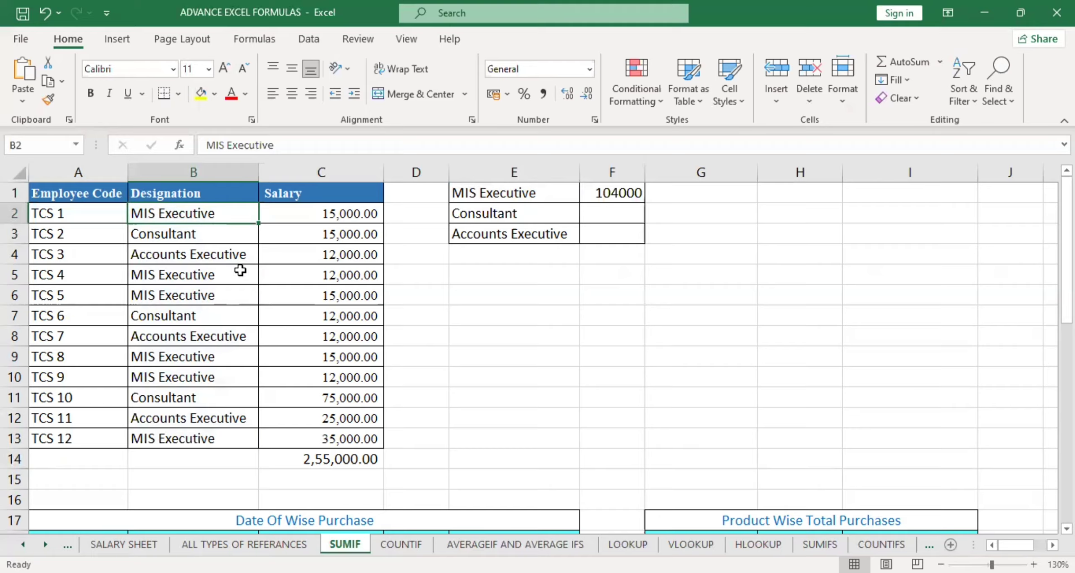
ctrl+click(190, 273)
ctrl+click(185, 295)
ctrl+click(184, 356)
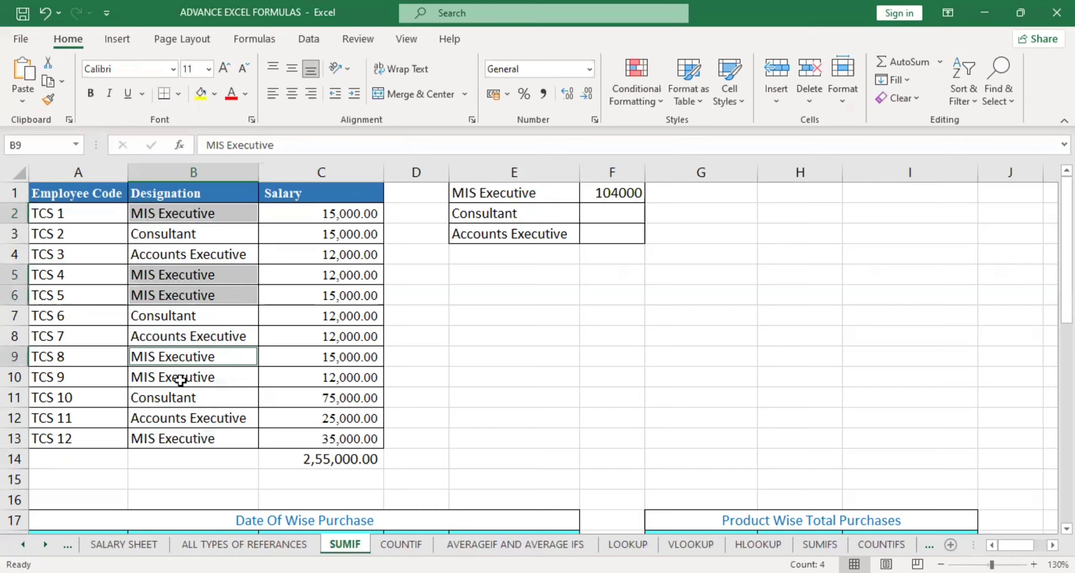
ctrl+click(181, 380)
ctrl+click(182, 437)
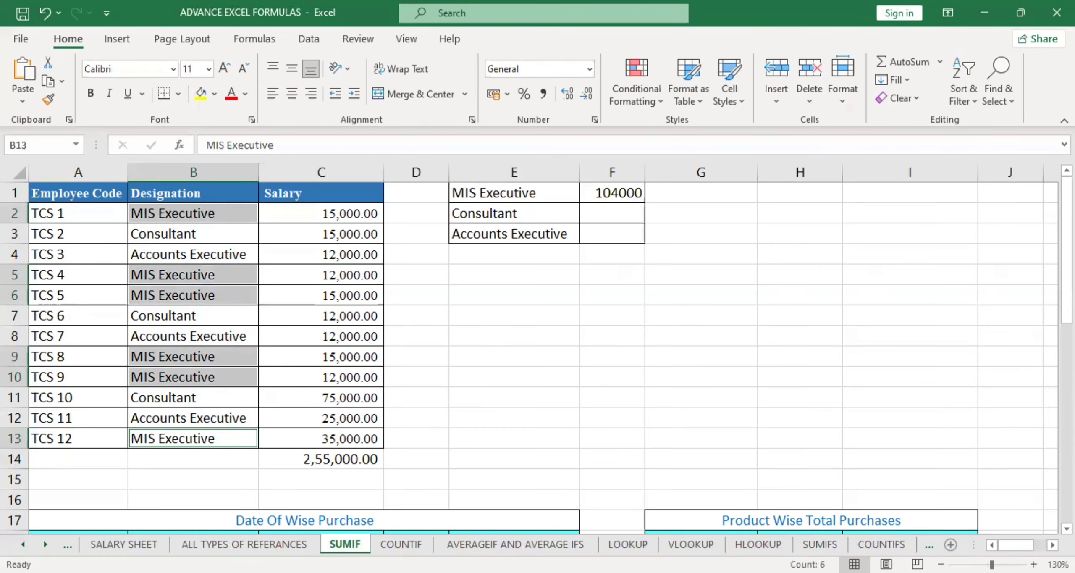
right_click(808, 564)
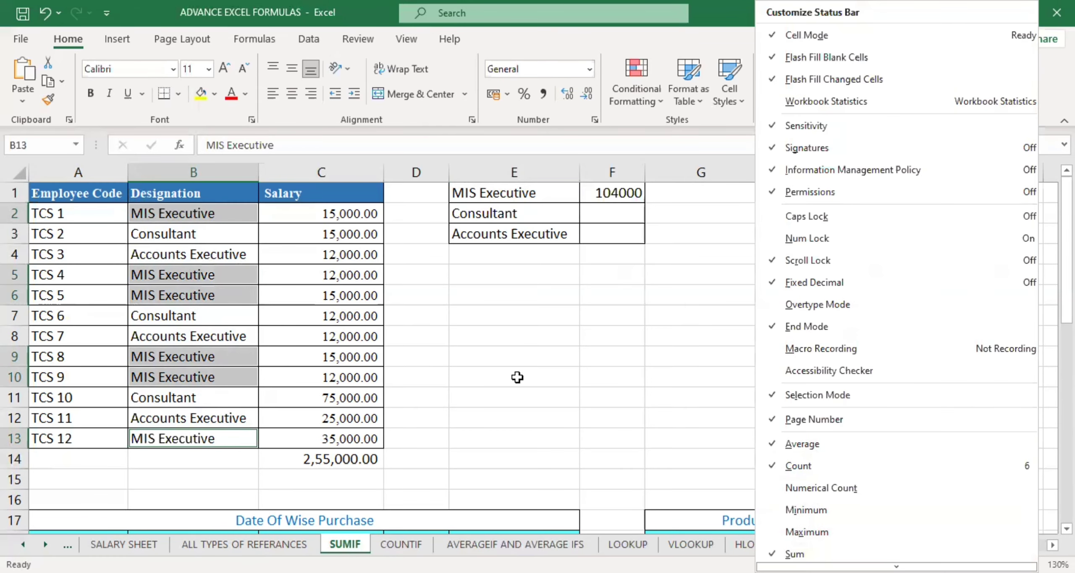
Select the Salary cells of all MIS Executive rows together to check their sum against F1.
click(312, 214)
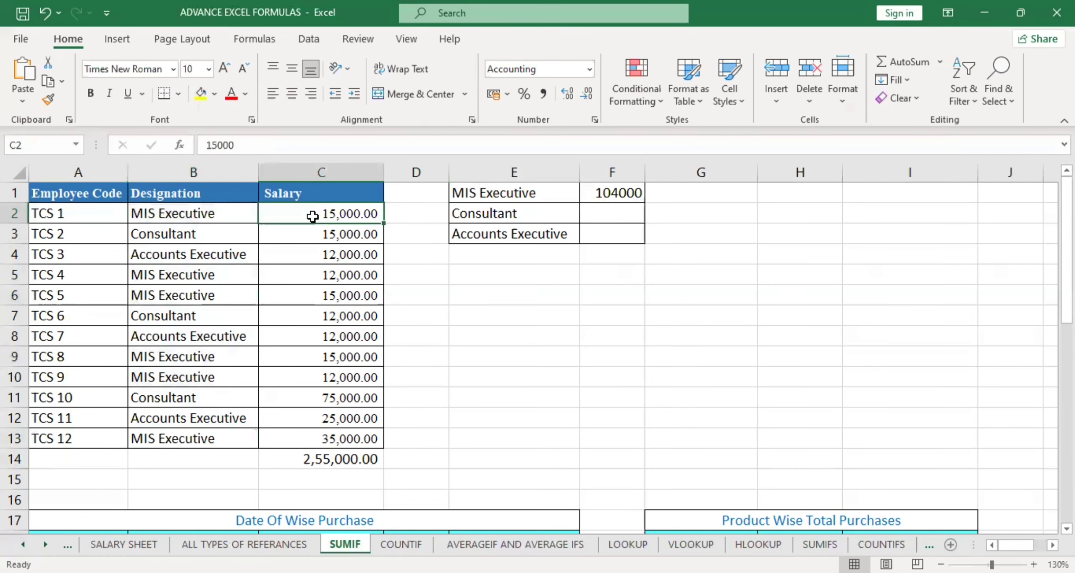
ctrl+click(305, 277)
ctrl+click(303, 293)
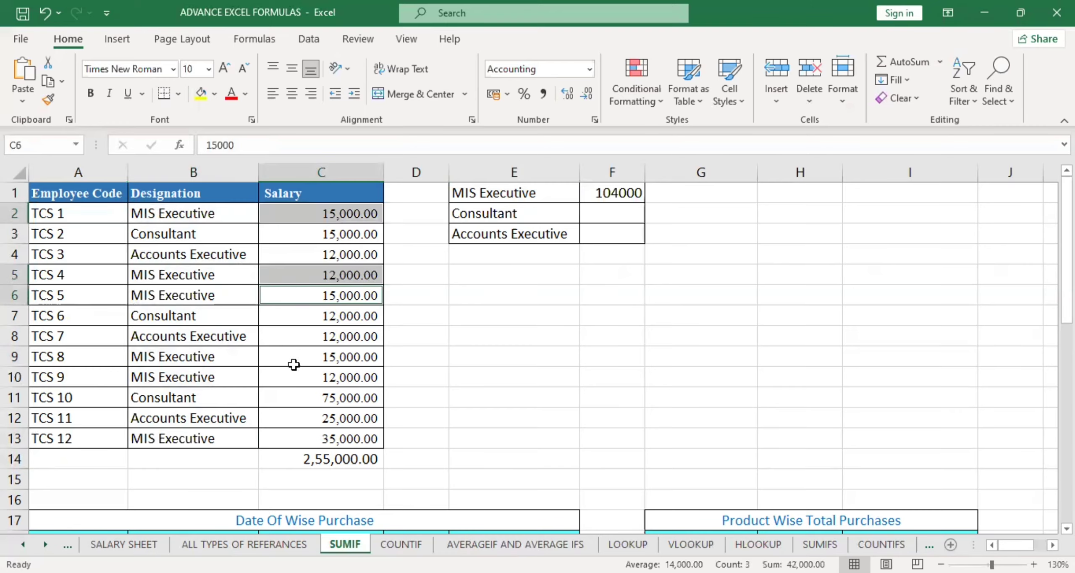
ctrl+click(294, 364)
ctrl+click(303, 375)
ctrl+click(302, 439)
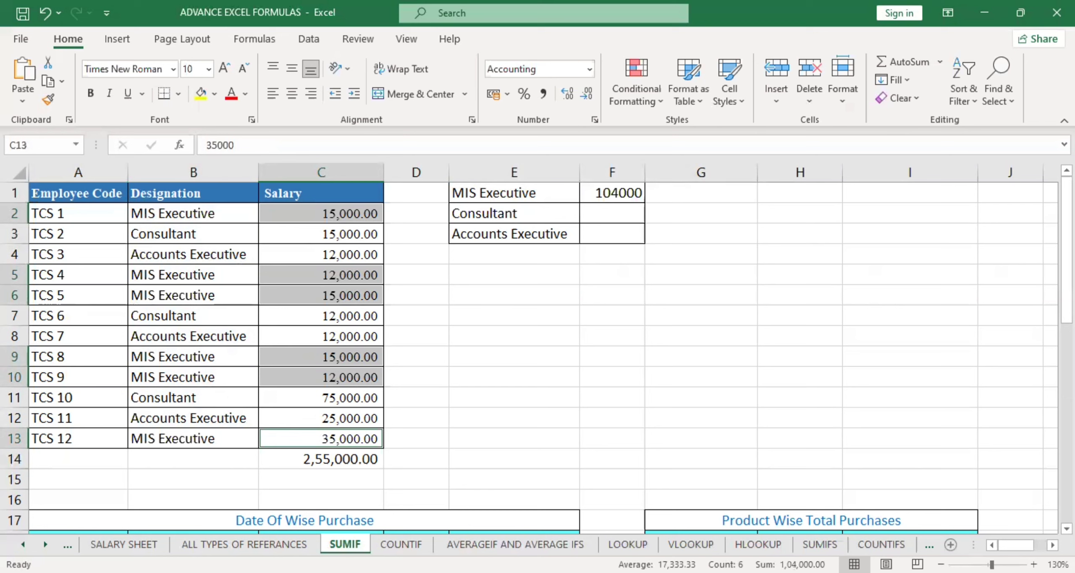
Total the Accounts Executive salaries in F3 using SUMIF with range B2:B13, criterion E3 and sum range C2:C13.
click(623, 232)
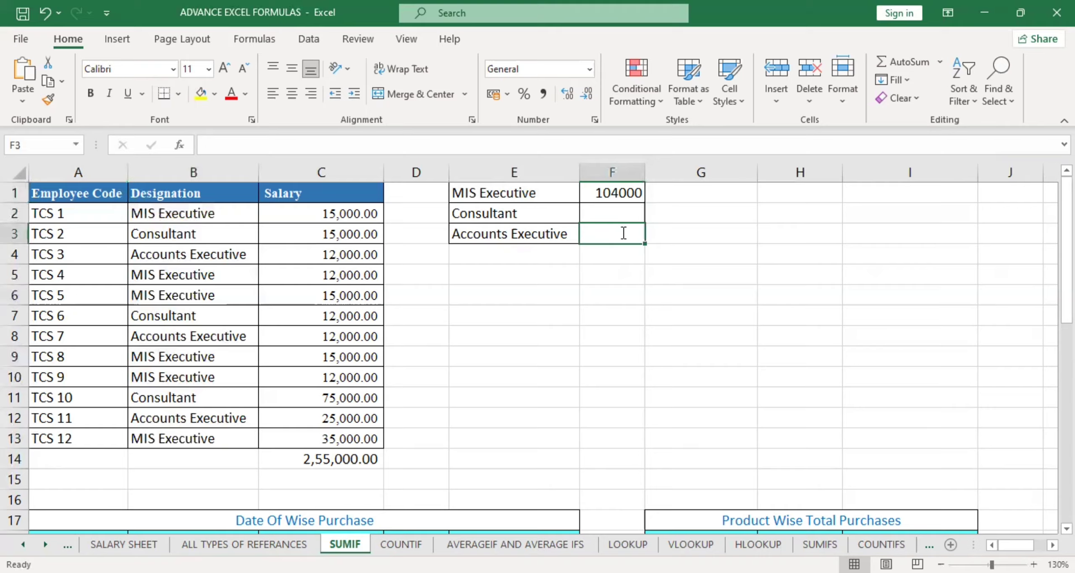
text(=s)
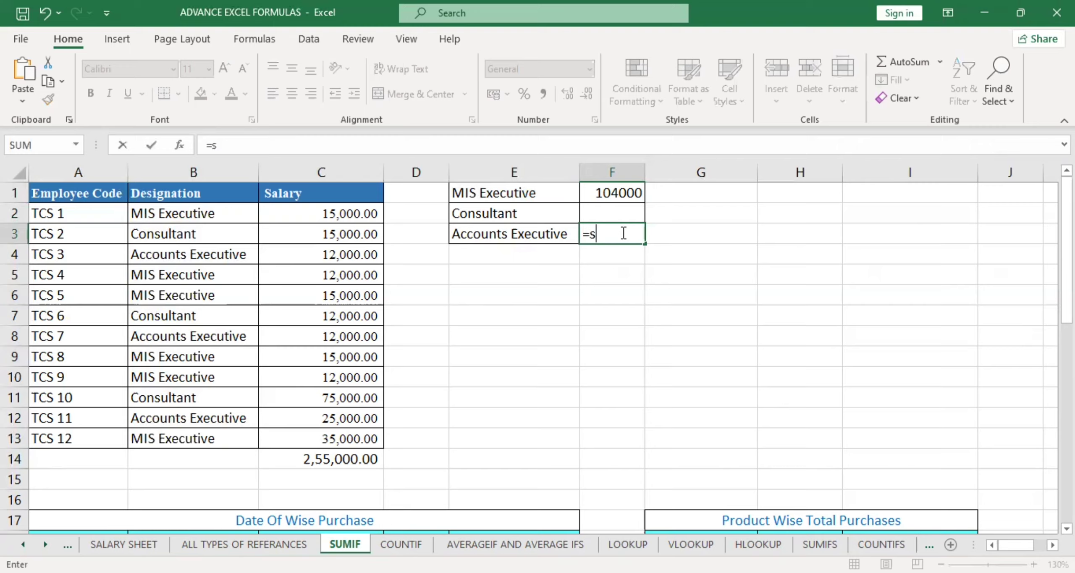
text(umif)
key(Tab)
click(206, 216)
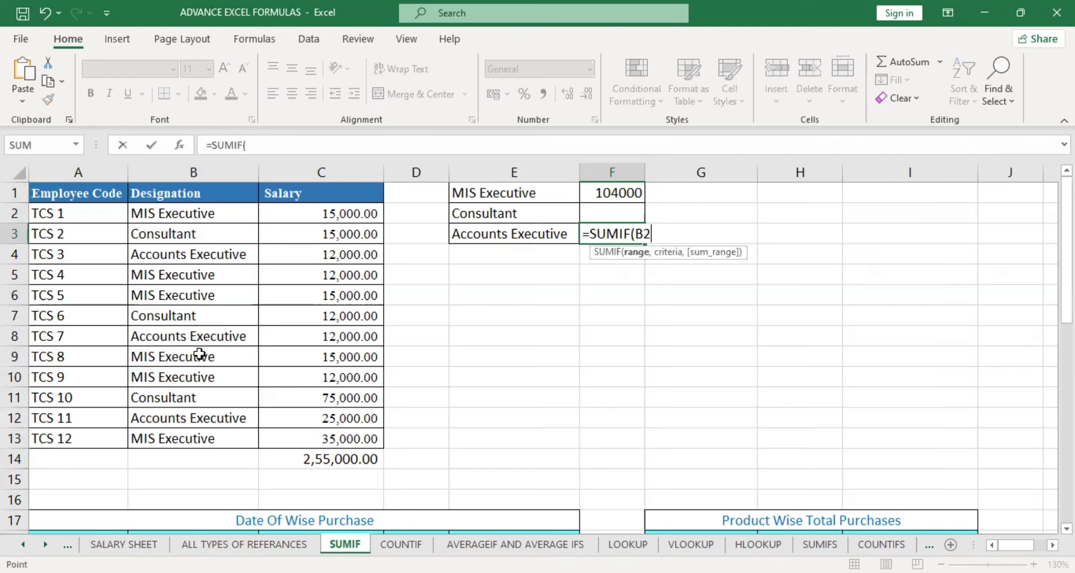
drag(201, 435, 202, 437)
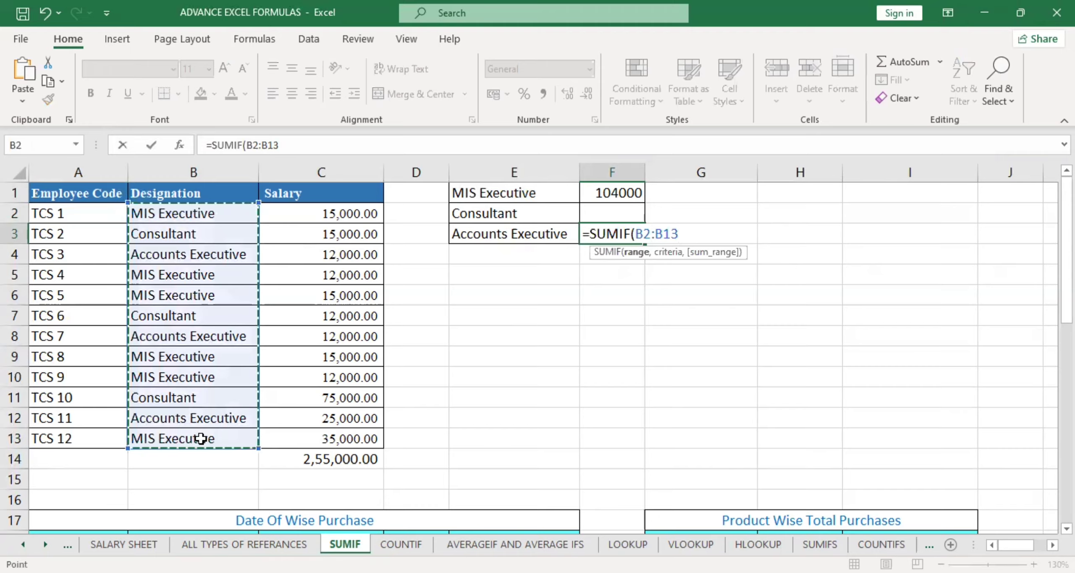
text(,)
click(500, 227)
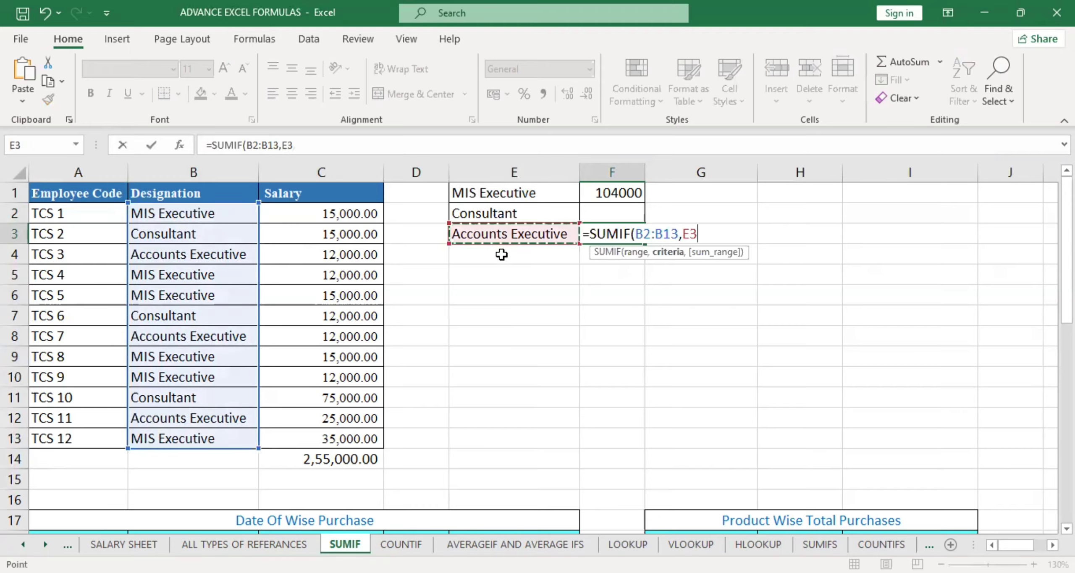
text(,)
drag(336, 215, 339, 437)
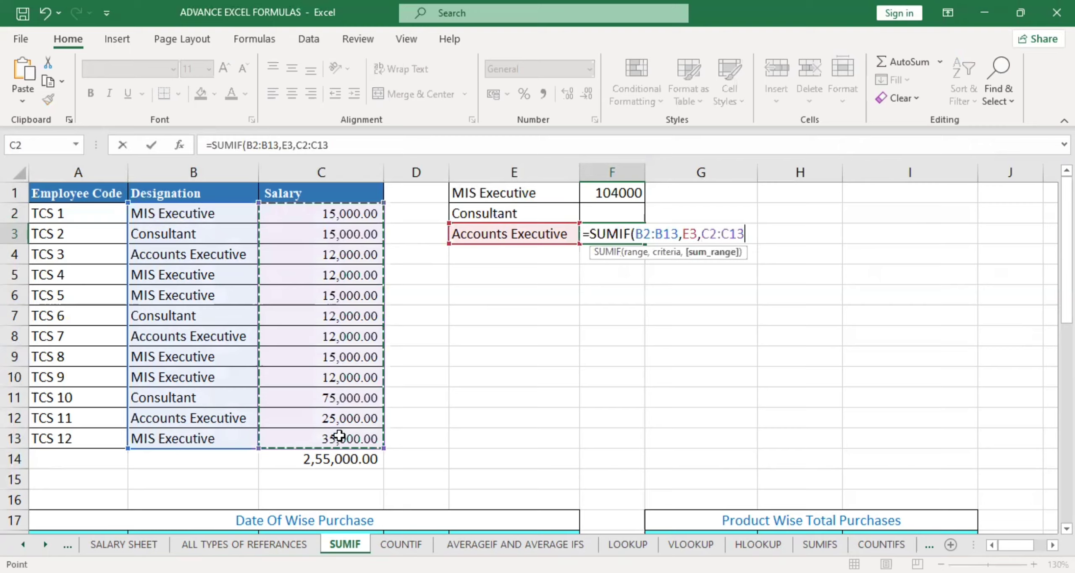
key(Return)
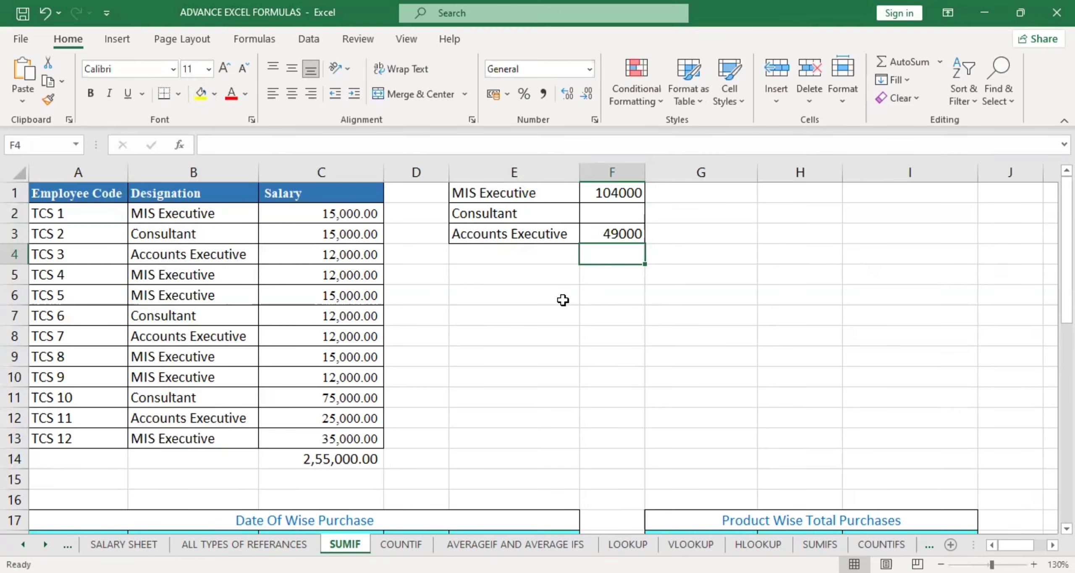
Examine the Date Of Wise Purchase and Product Wise Total Purchases tables below the salary list.
scroll(540, 359, down, 1)
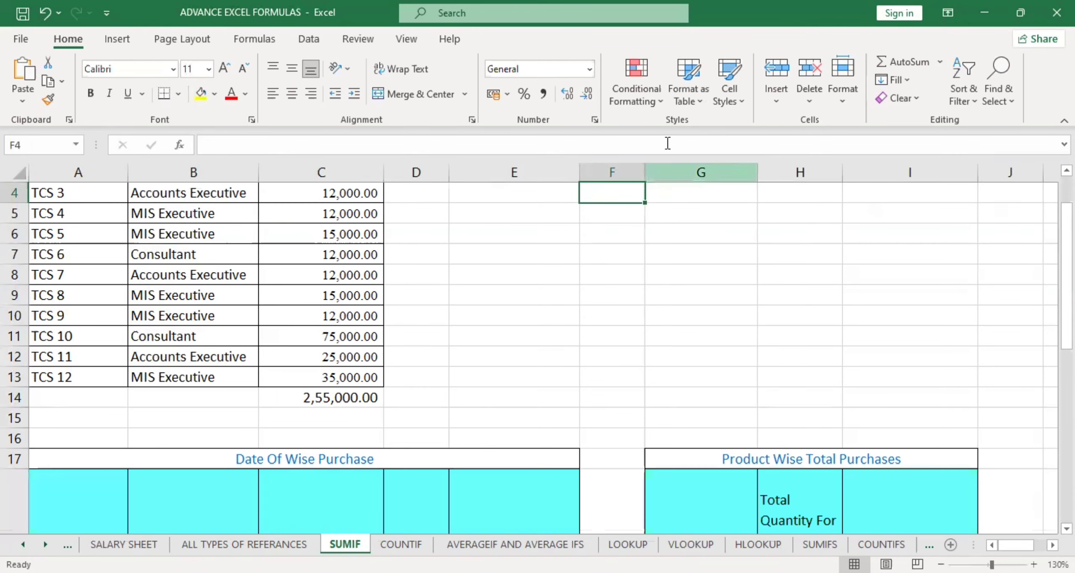